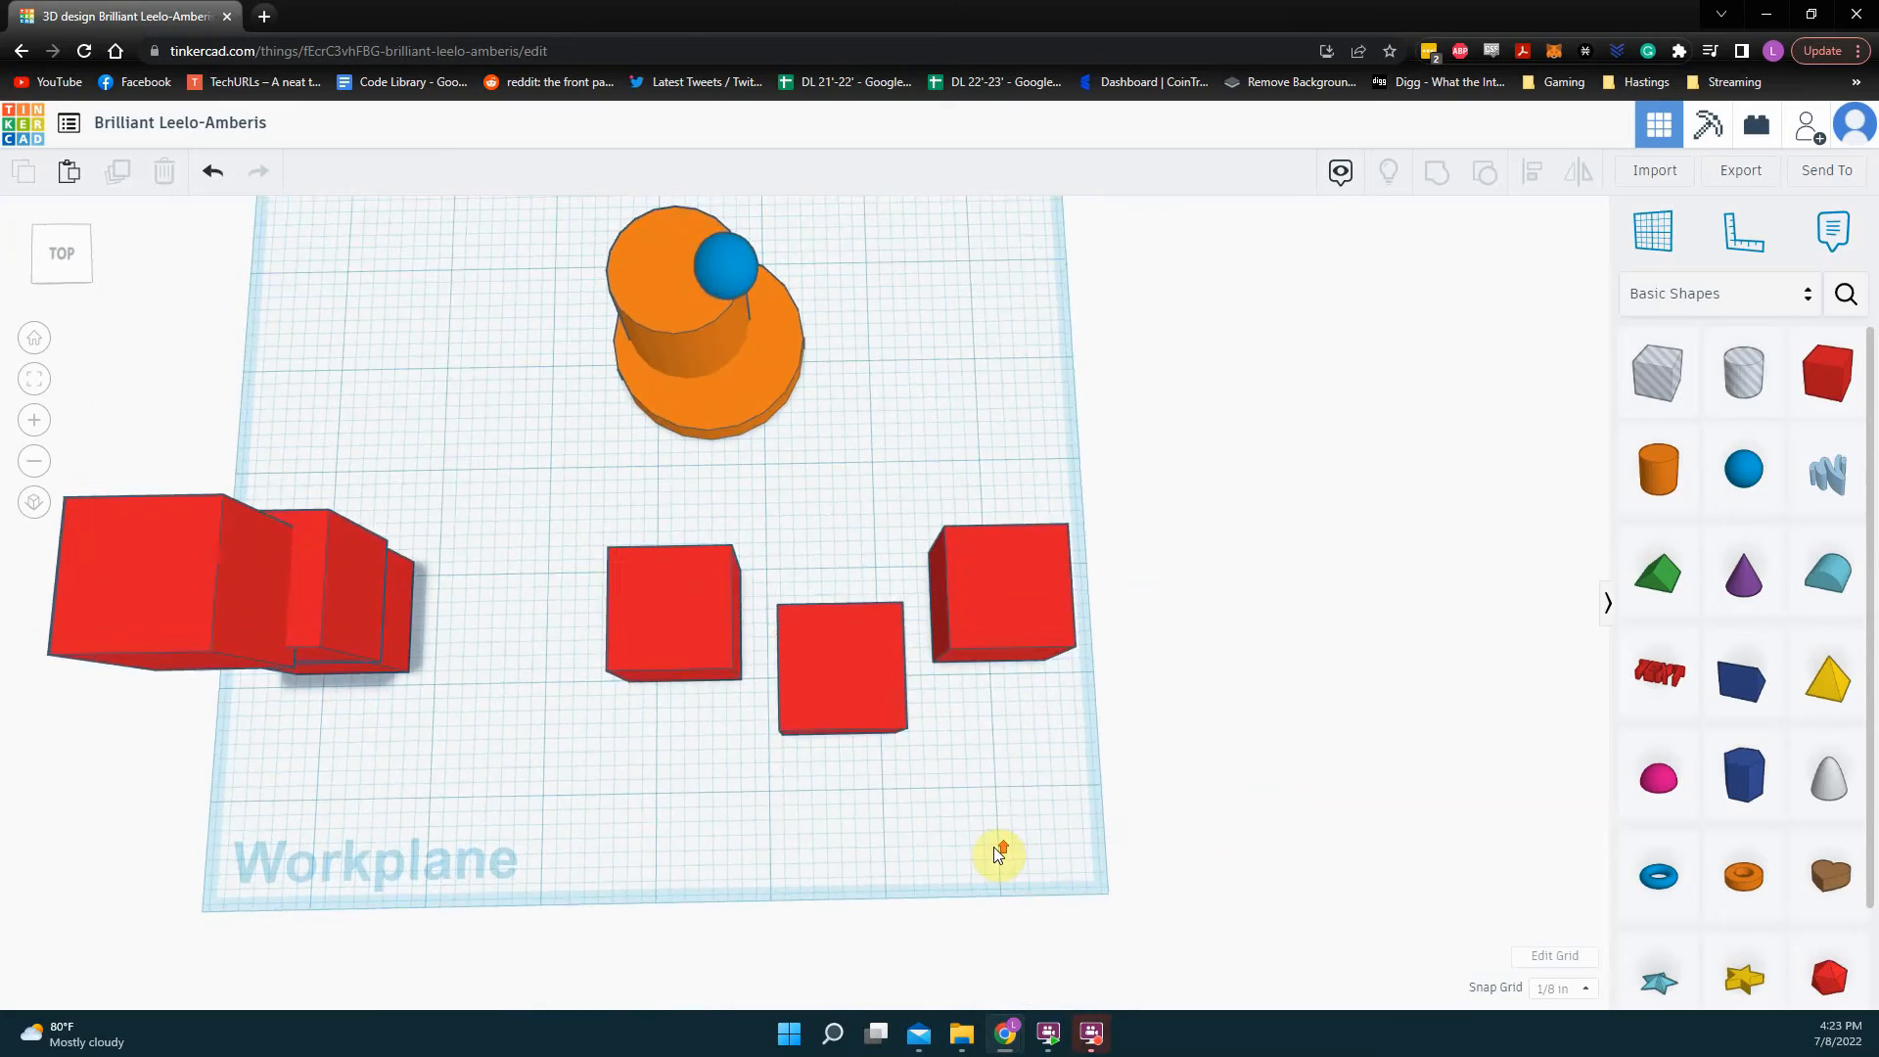
Step: Align the three separate red boxes on the workplane by their centres in the front-to-back direction
scroll(900, 744, up, 3)
middle_drag(852, 743, 1409, 850)
mouse_move(693, 785)
right_down()
mouse_move(698, 819)
mouse_move(722, 607)
mouse_move(699, 717)
mouse_move(1053, 513)
mouse_move(680, 772)
right_up()
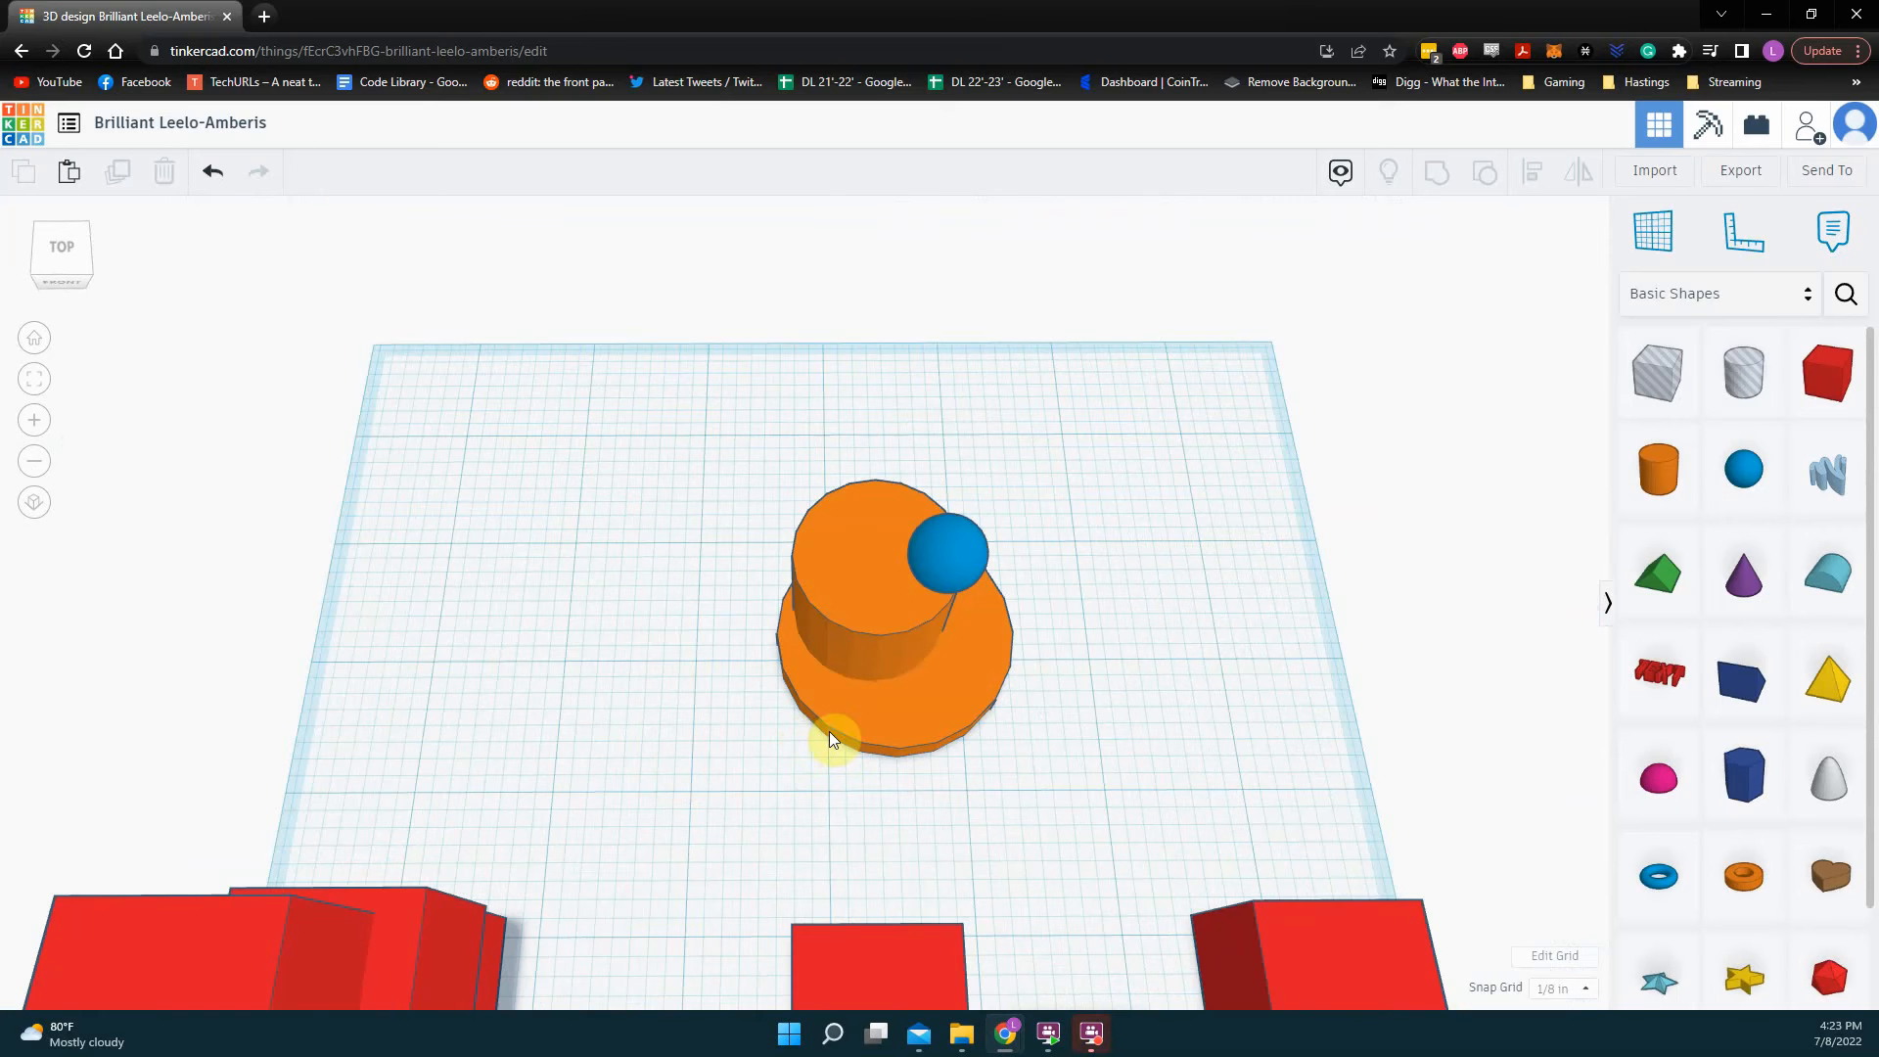
right_drag(831, 735, 975, 763)
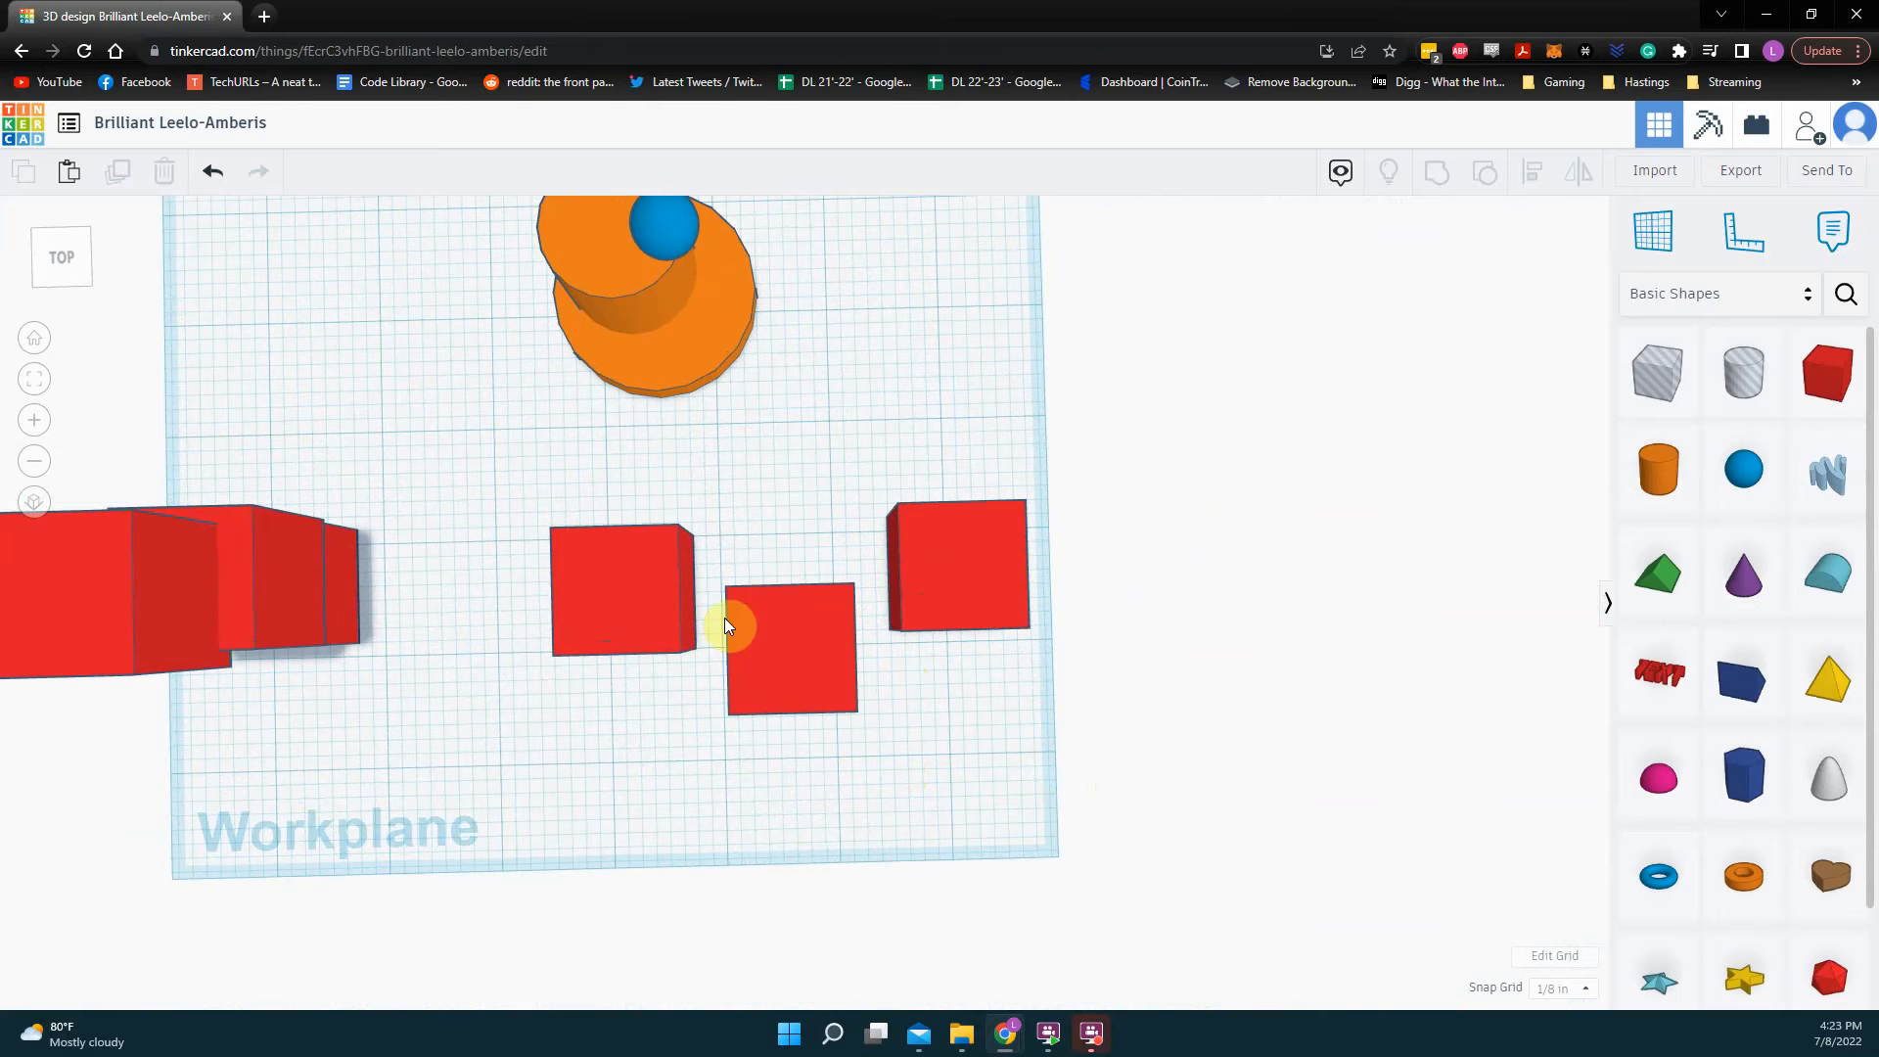
drag(1113, 747, 620, 545)
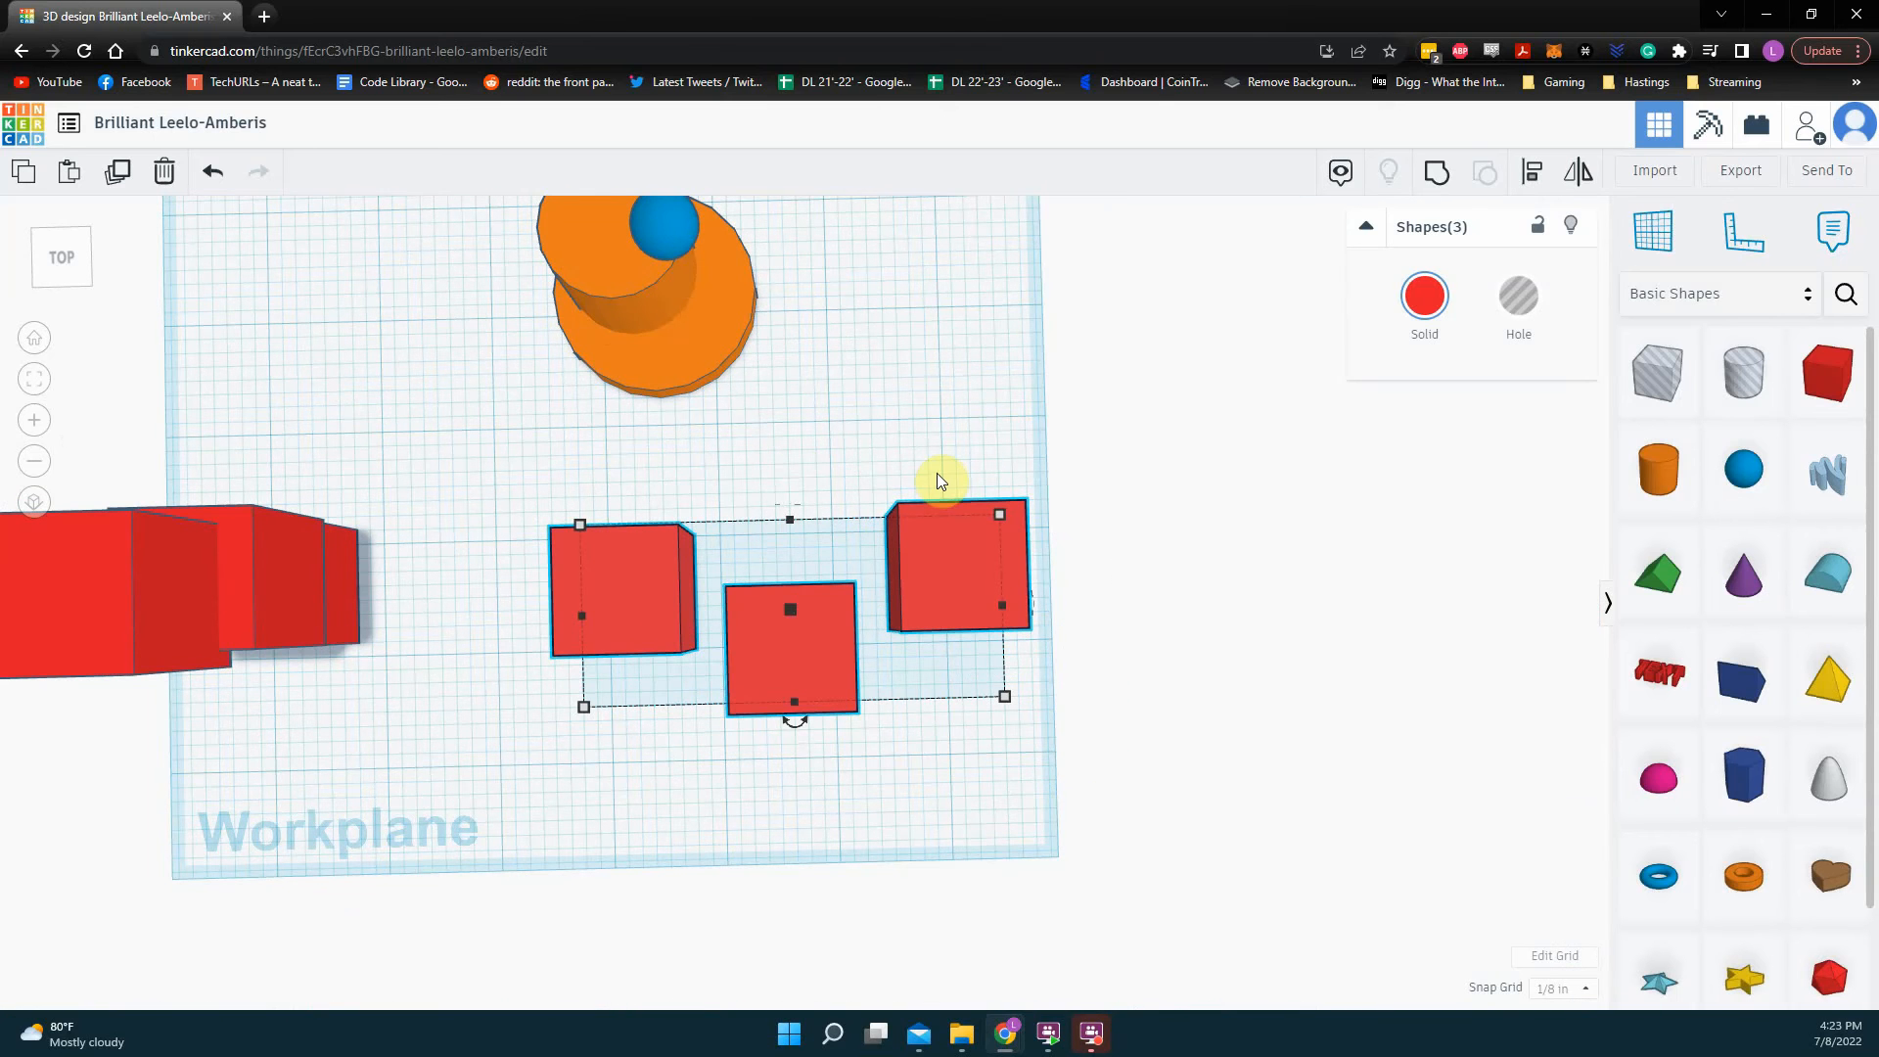
click(1543, 175)
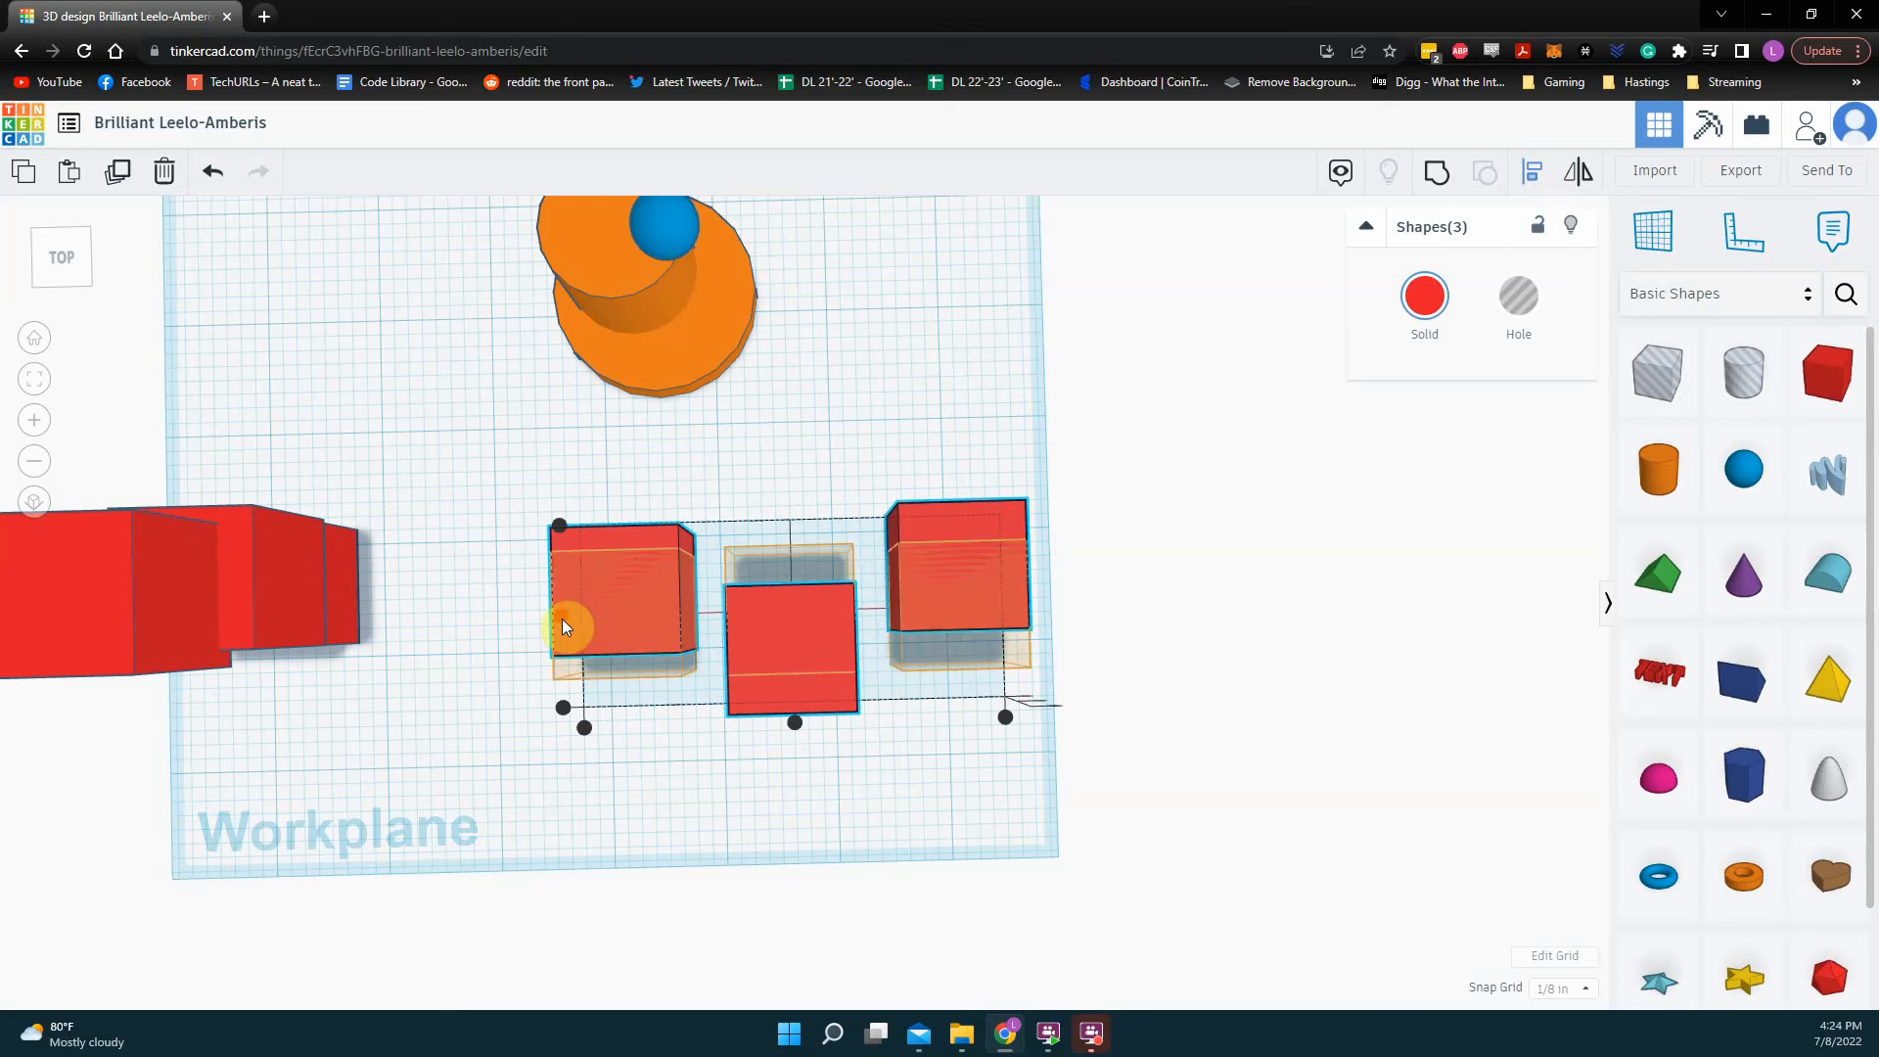
scroll(719, 820, up, 2)
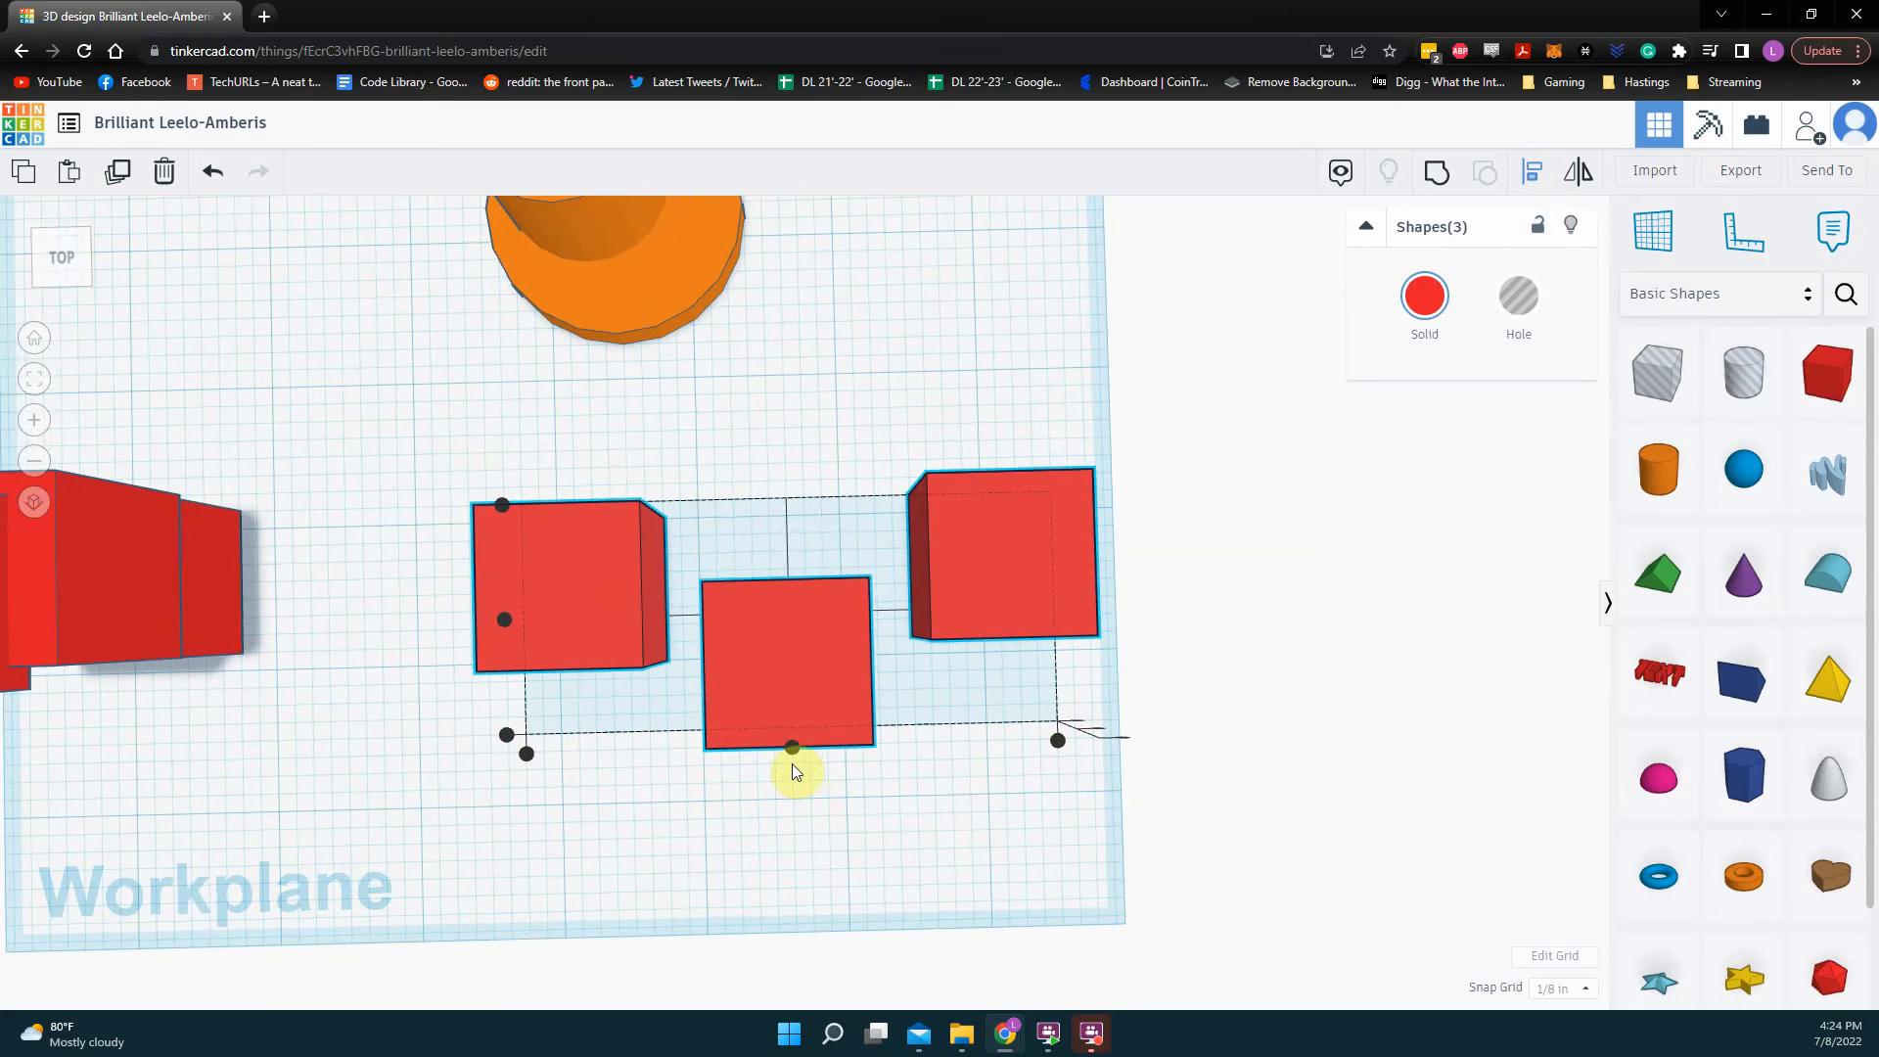
click(510, 620)
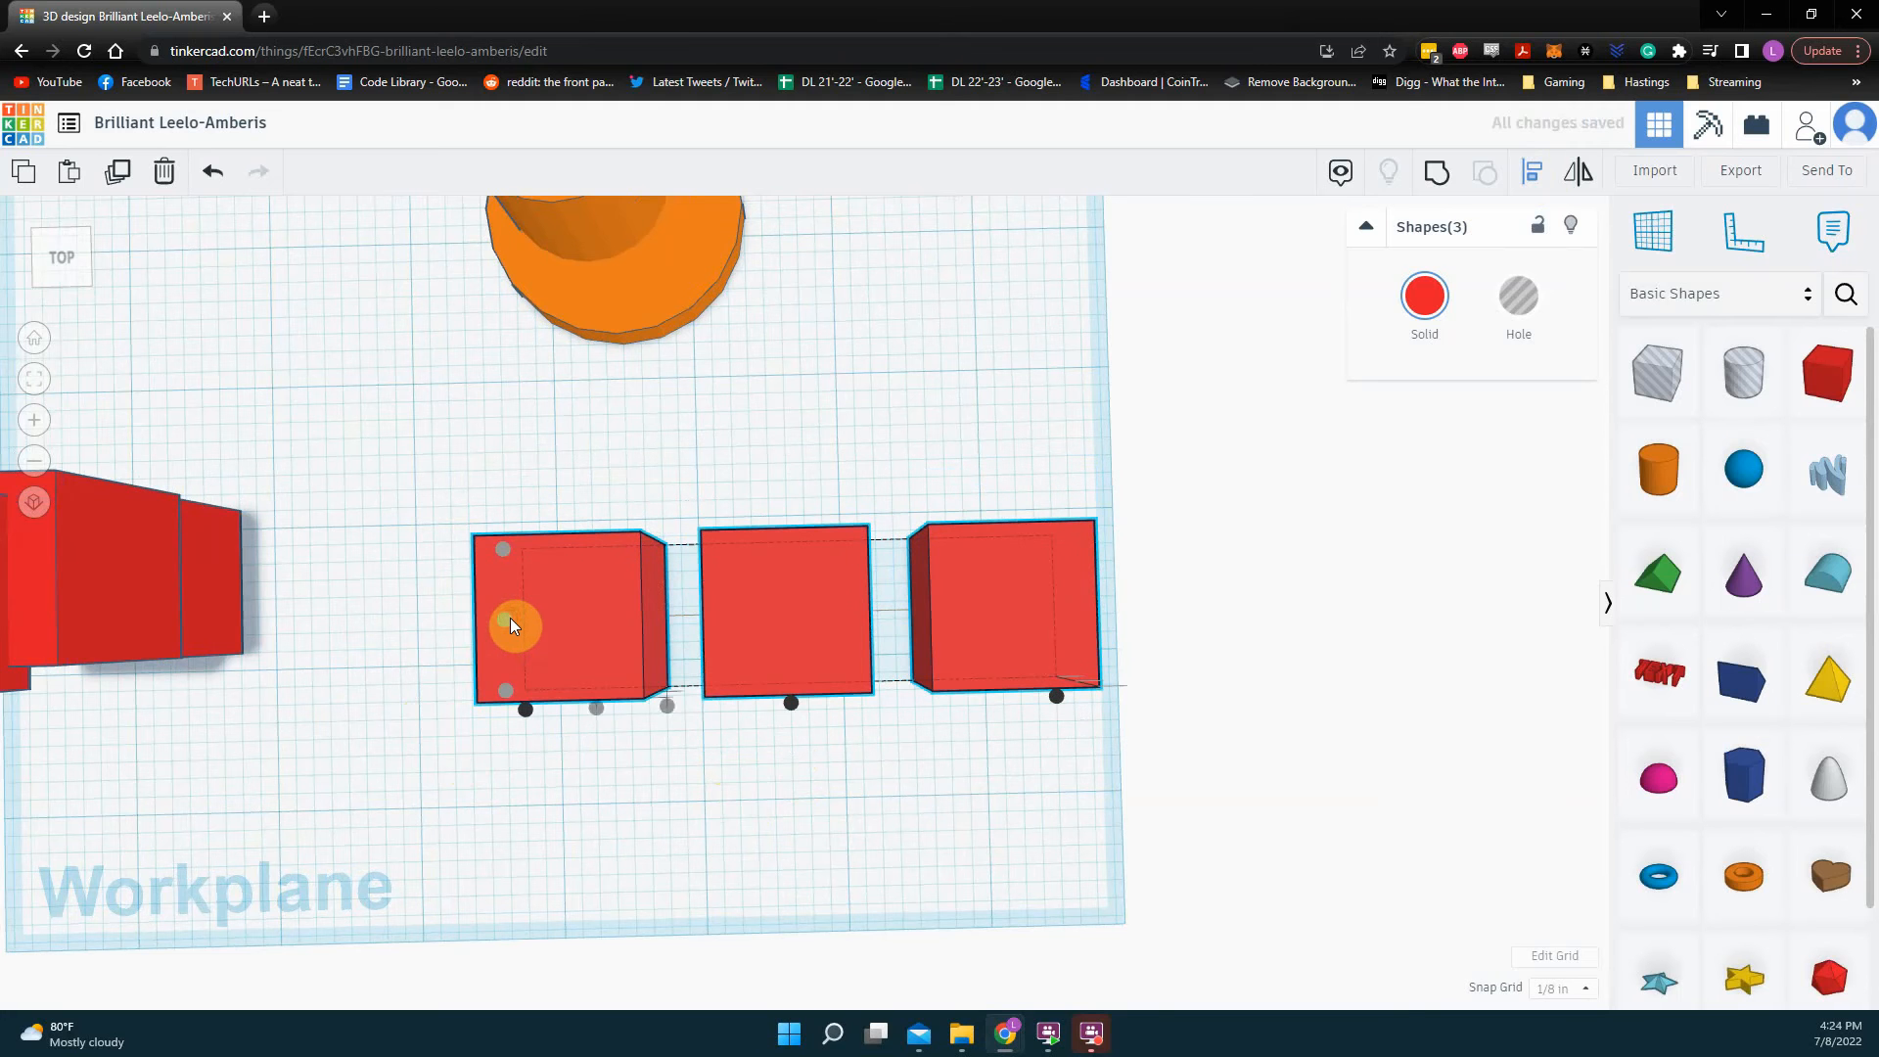
click(803, 777)
Step: Move the two outer red boxes against the middle one to form a continuous row, and select all three
right_drag(803, 777, 885, 812)
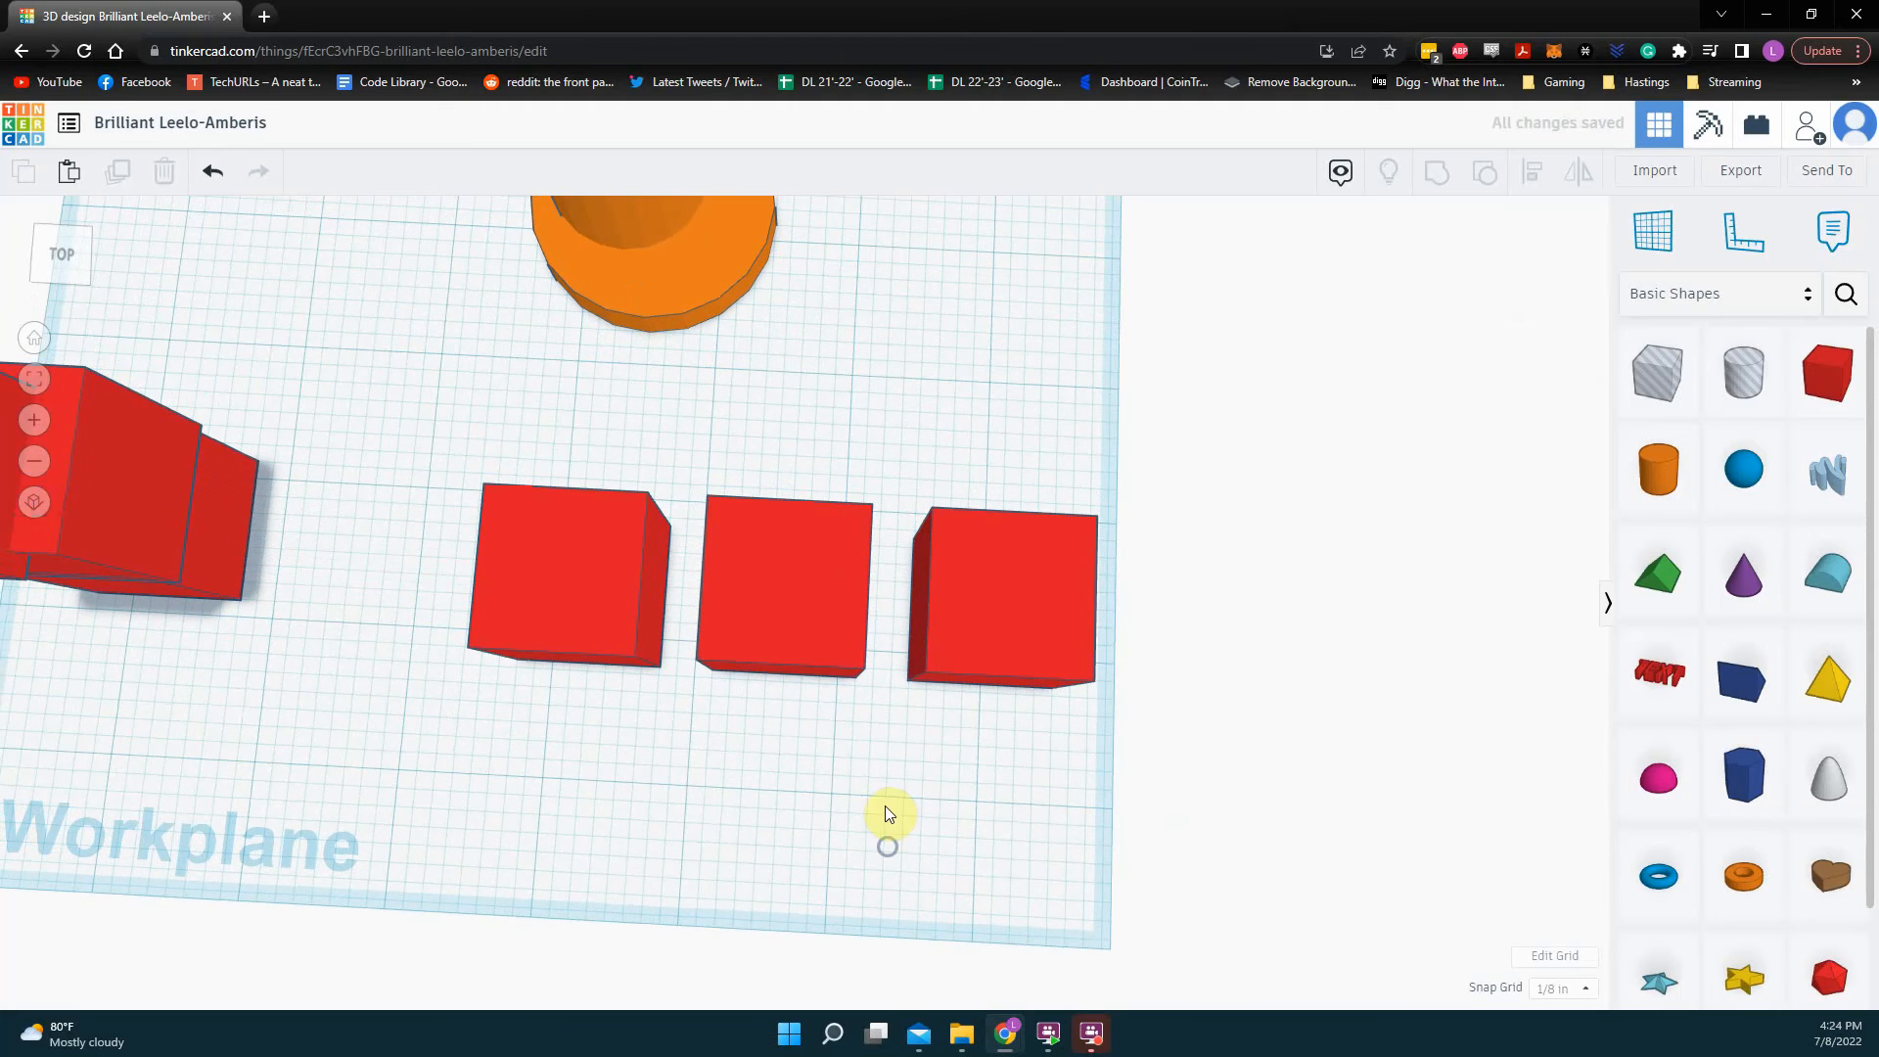
drag(1053, 788, 584, 578)
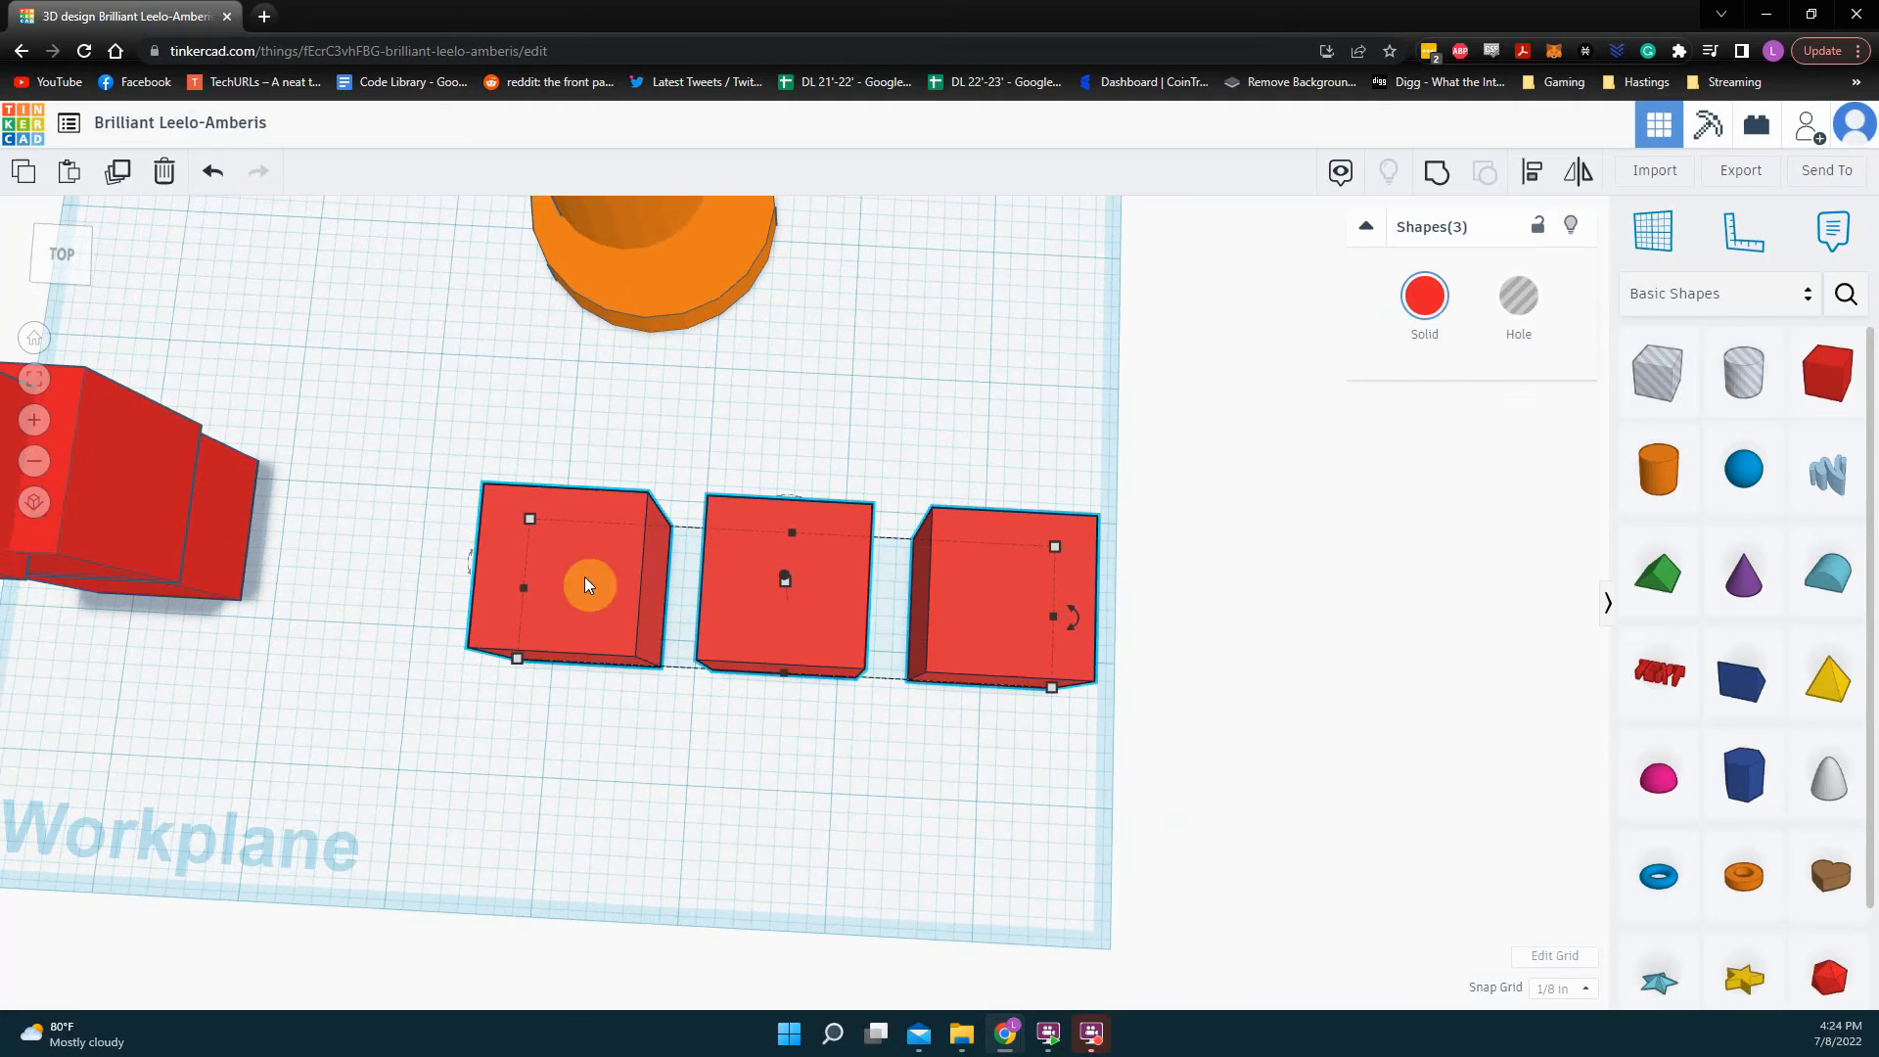
drag(1036, 624, 836, 581)
click(959, 756)
drag(536, 578, 601, 573)
click(930, 859)
middle_drag(861, 769, 1018, 825)
drag(1140, 850, 718, 637)
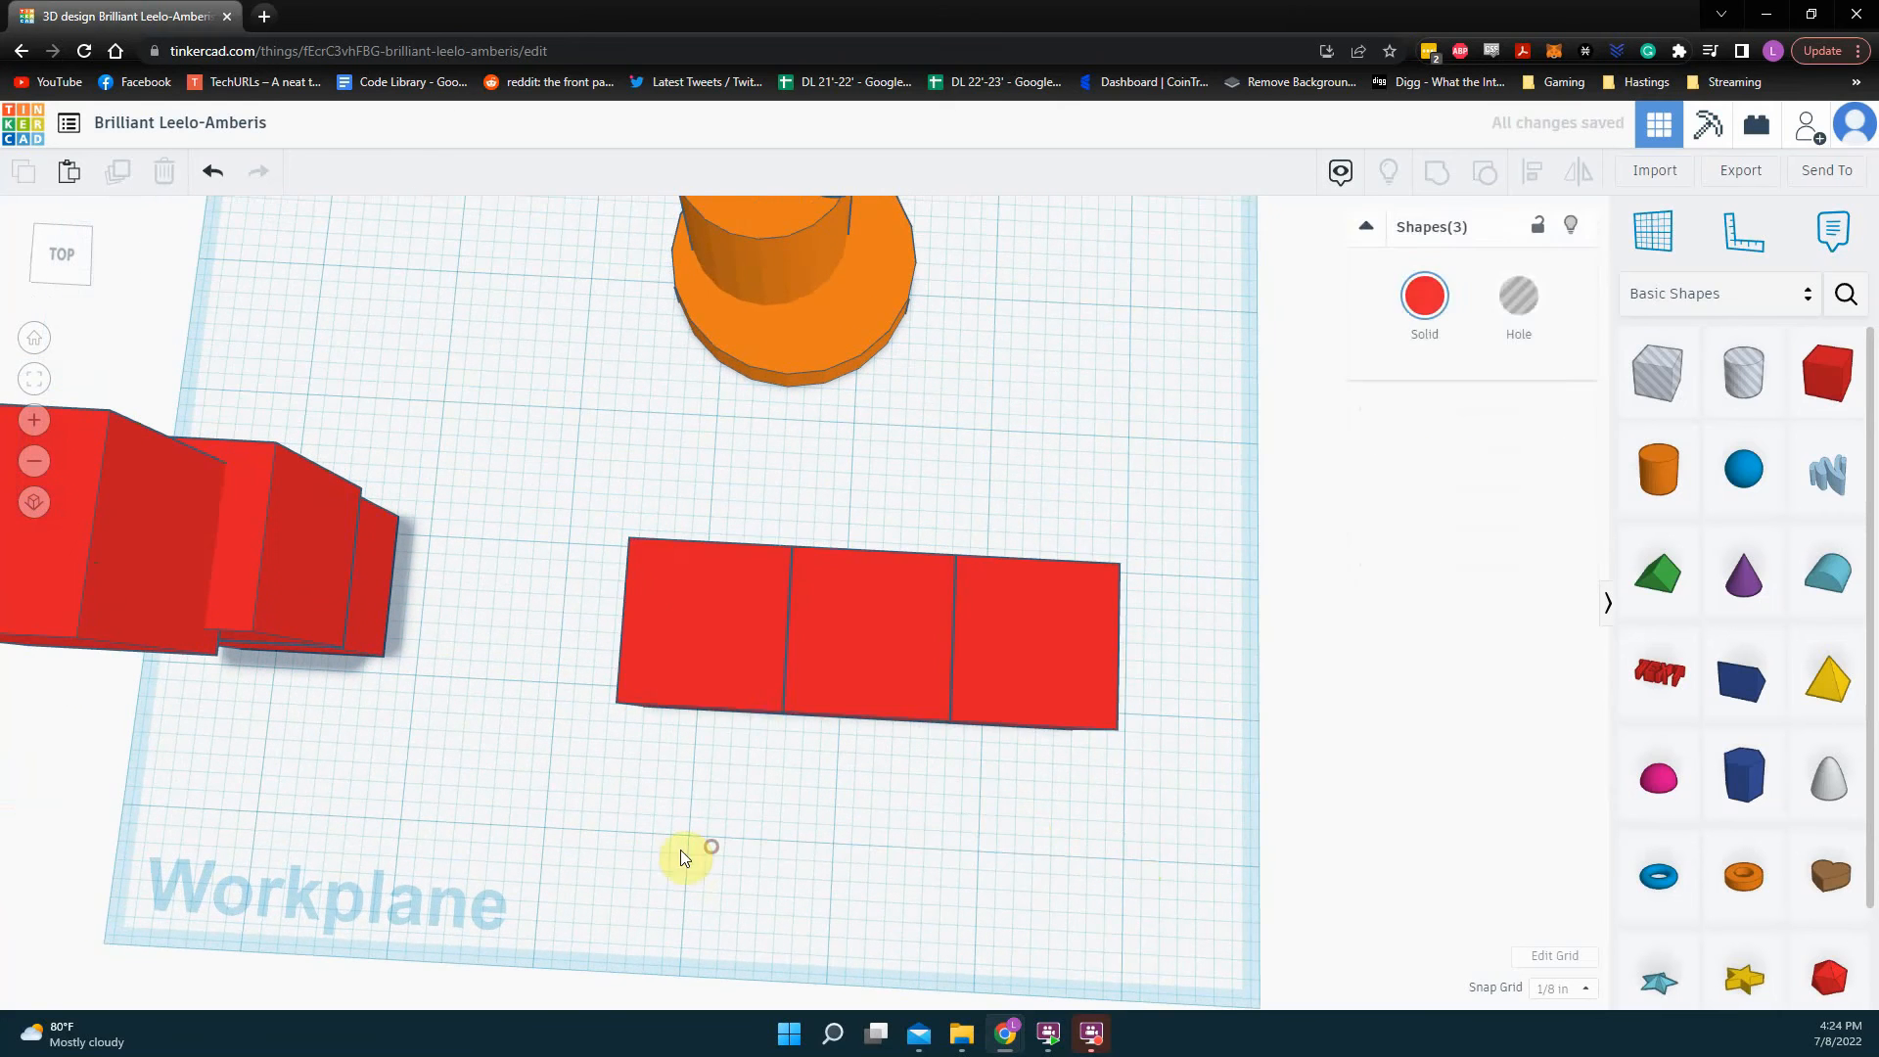
Step: Select the three stacked red boxes and align their centres in the left-to-right direction
right_drag(679, 850, 843, 642)
drag(728, 731, 636, 413)
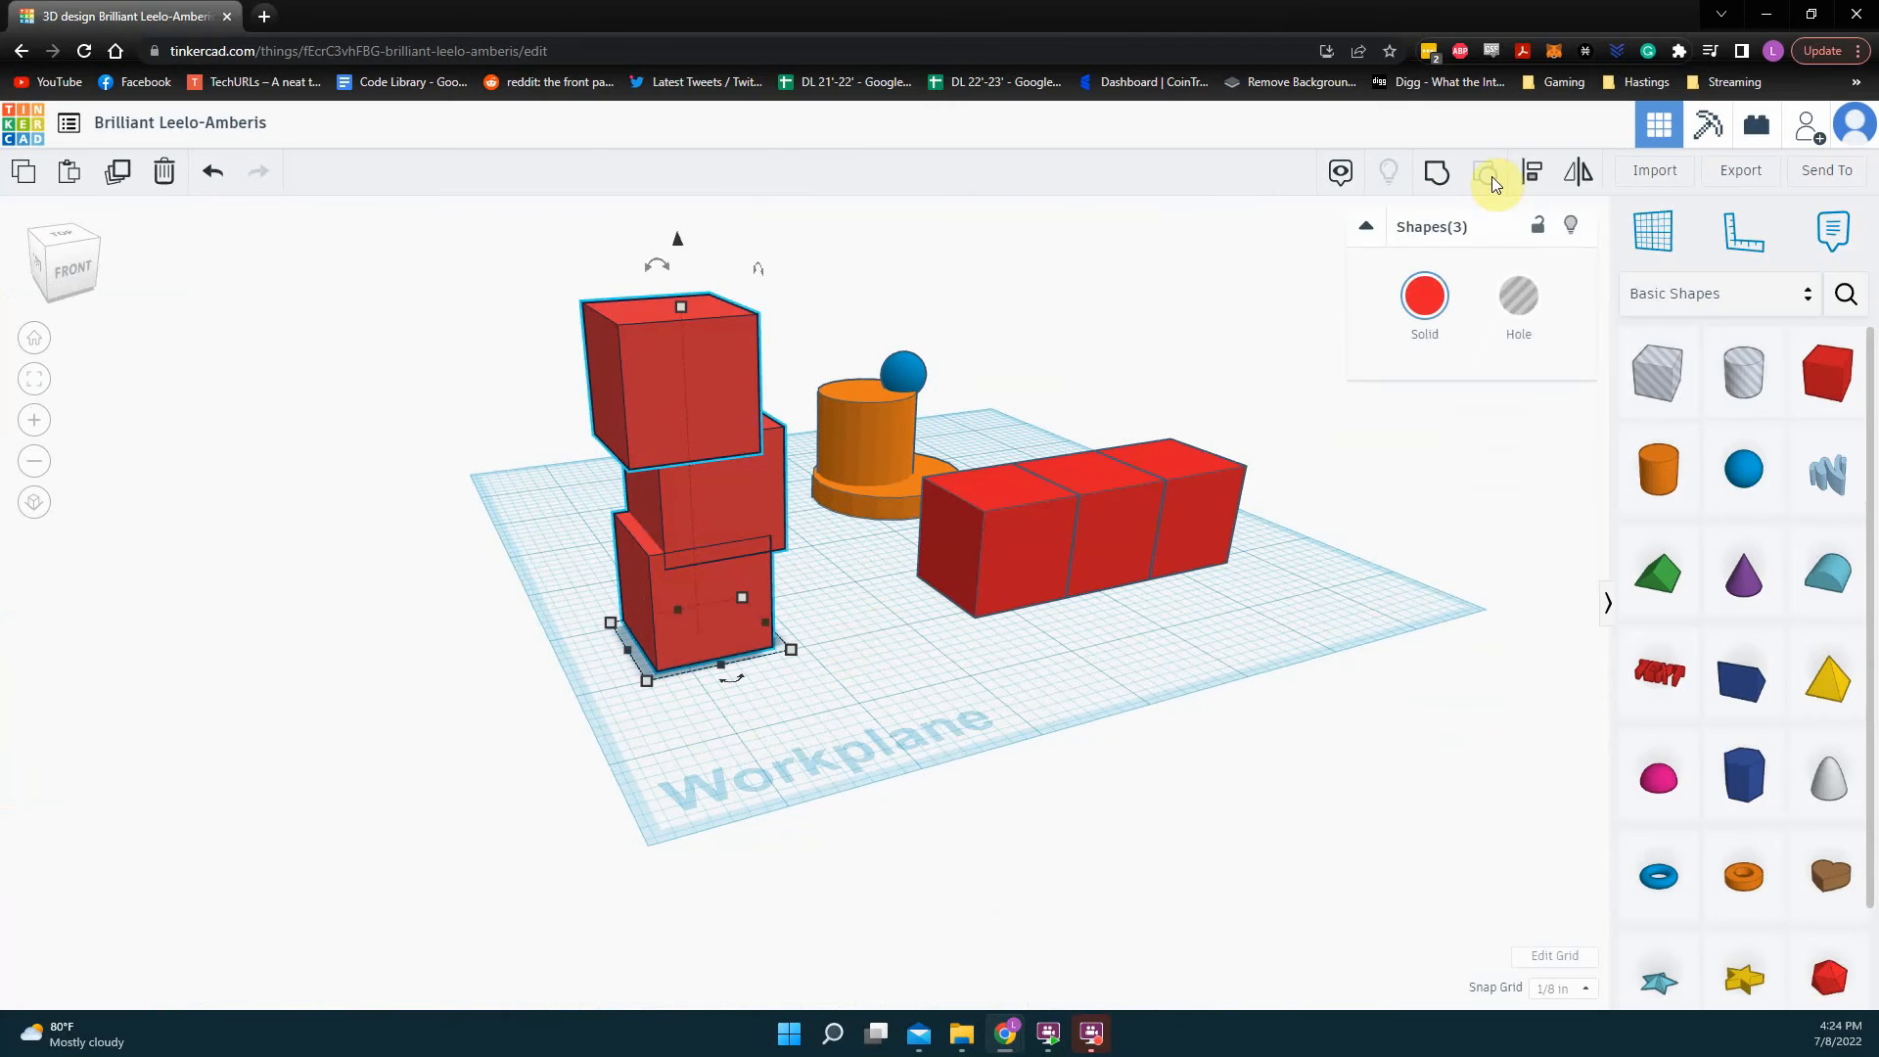
click(1532, 172)
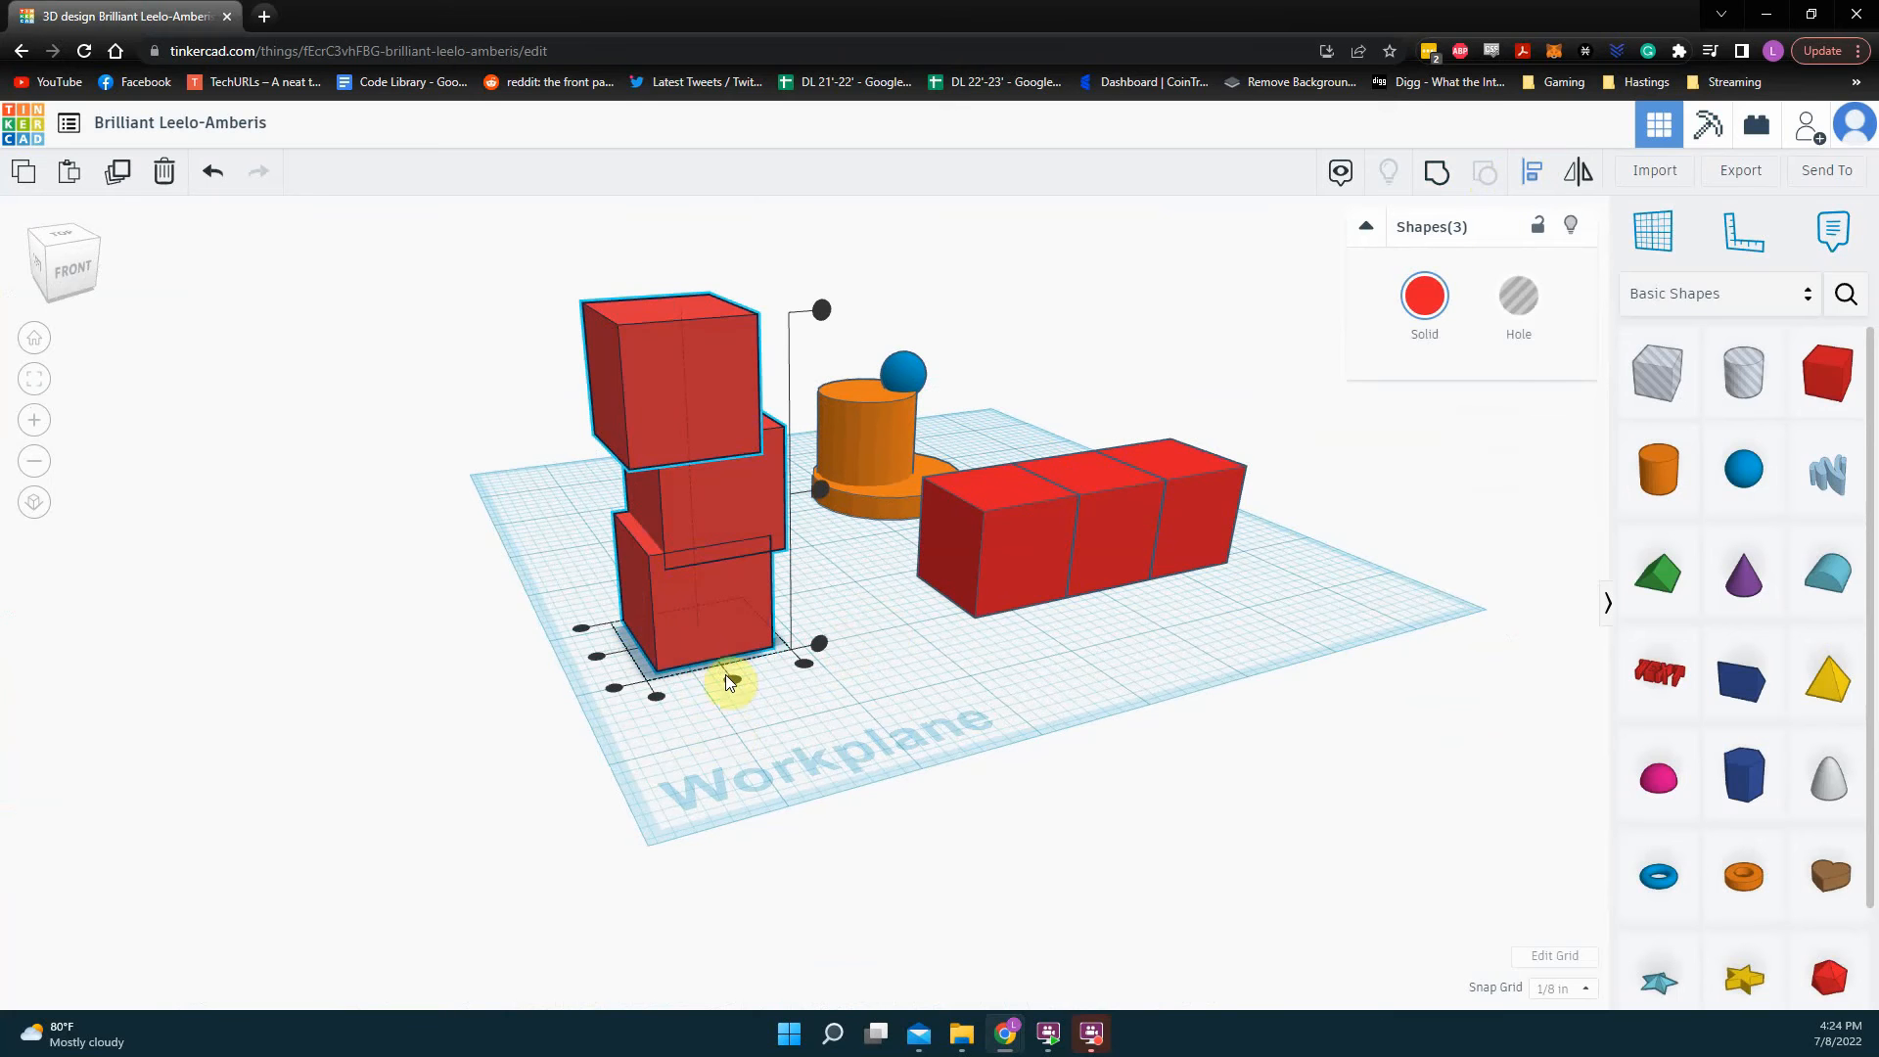
right_drag(728, 681, 731, 777)
scroll(731, 769, up, 3)
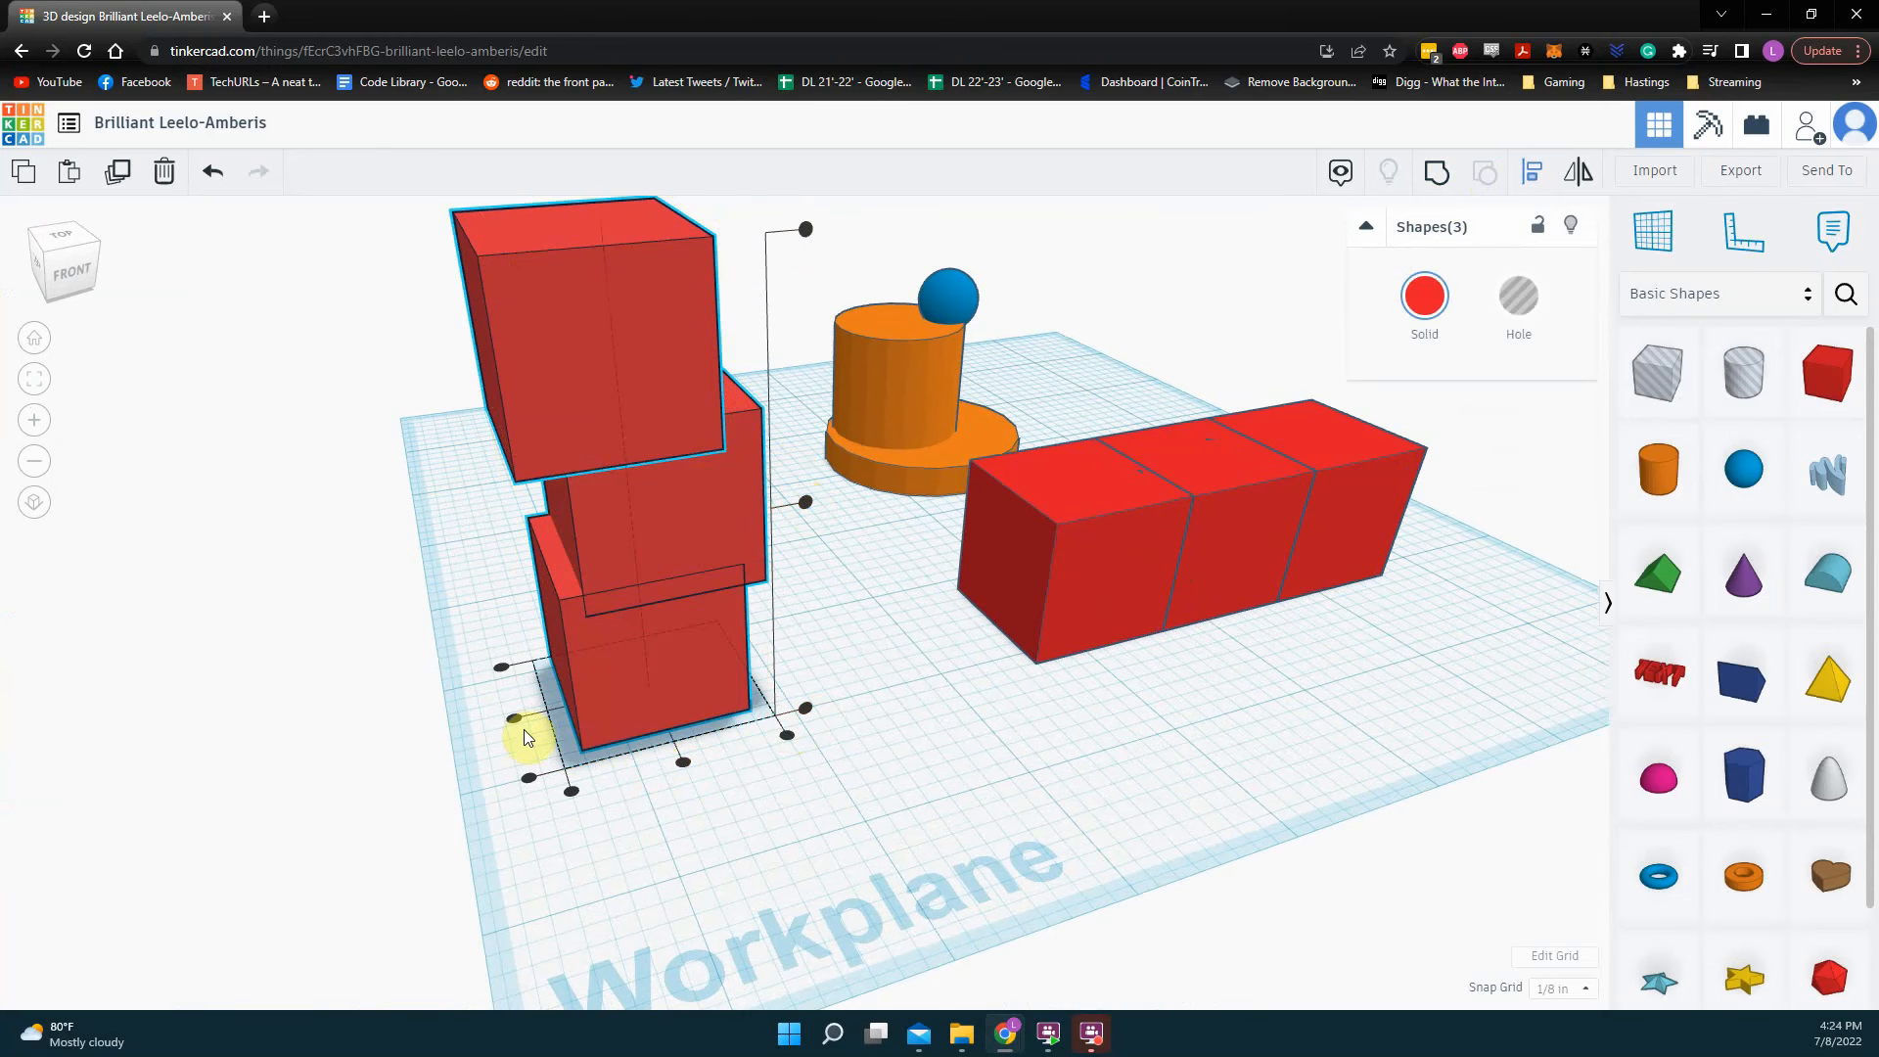
right_drag(665, 479, 665, 483)
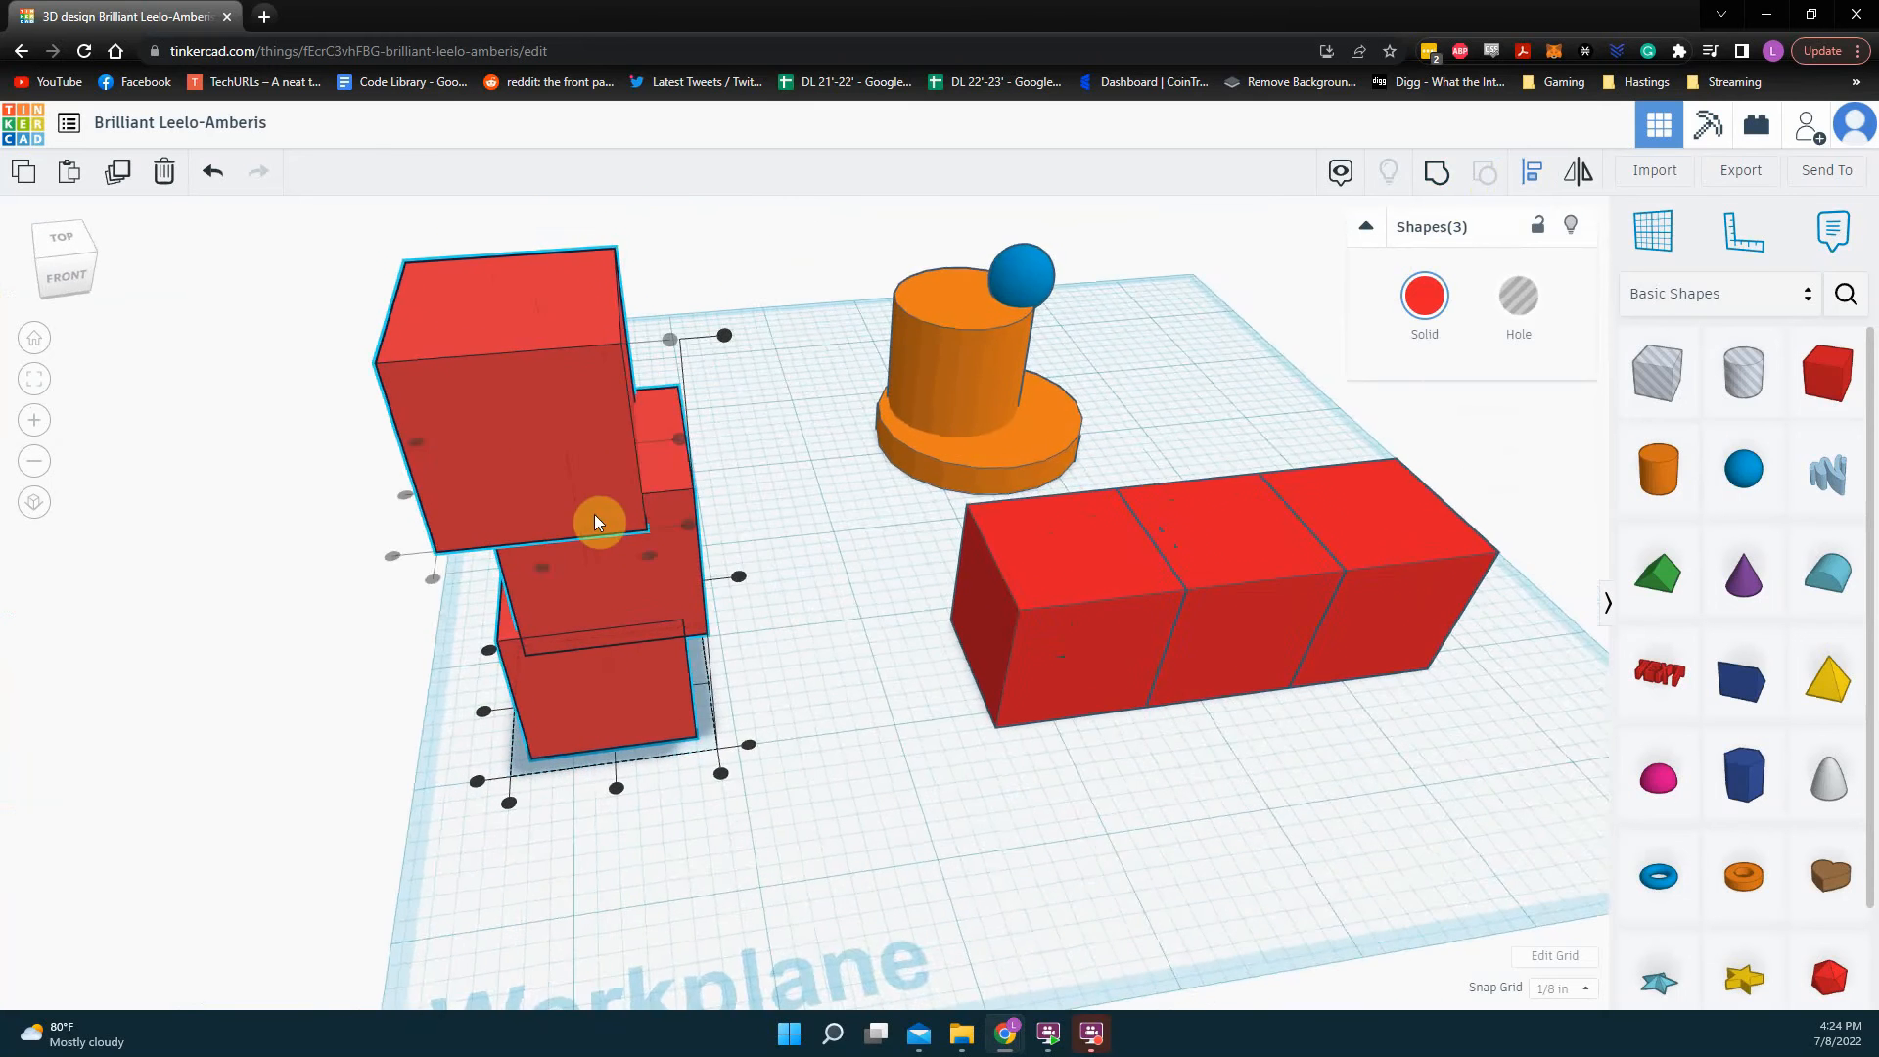
scroll(587, 538, up, 5)
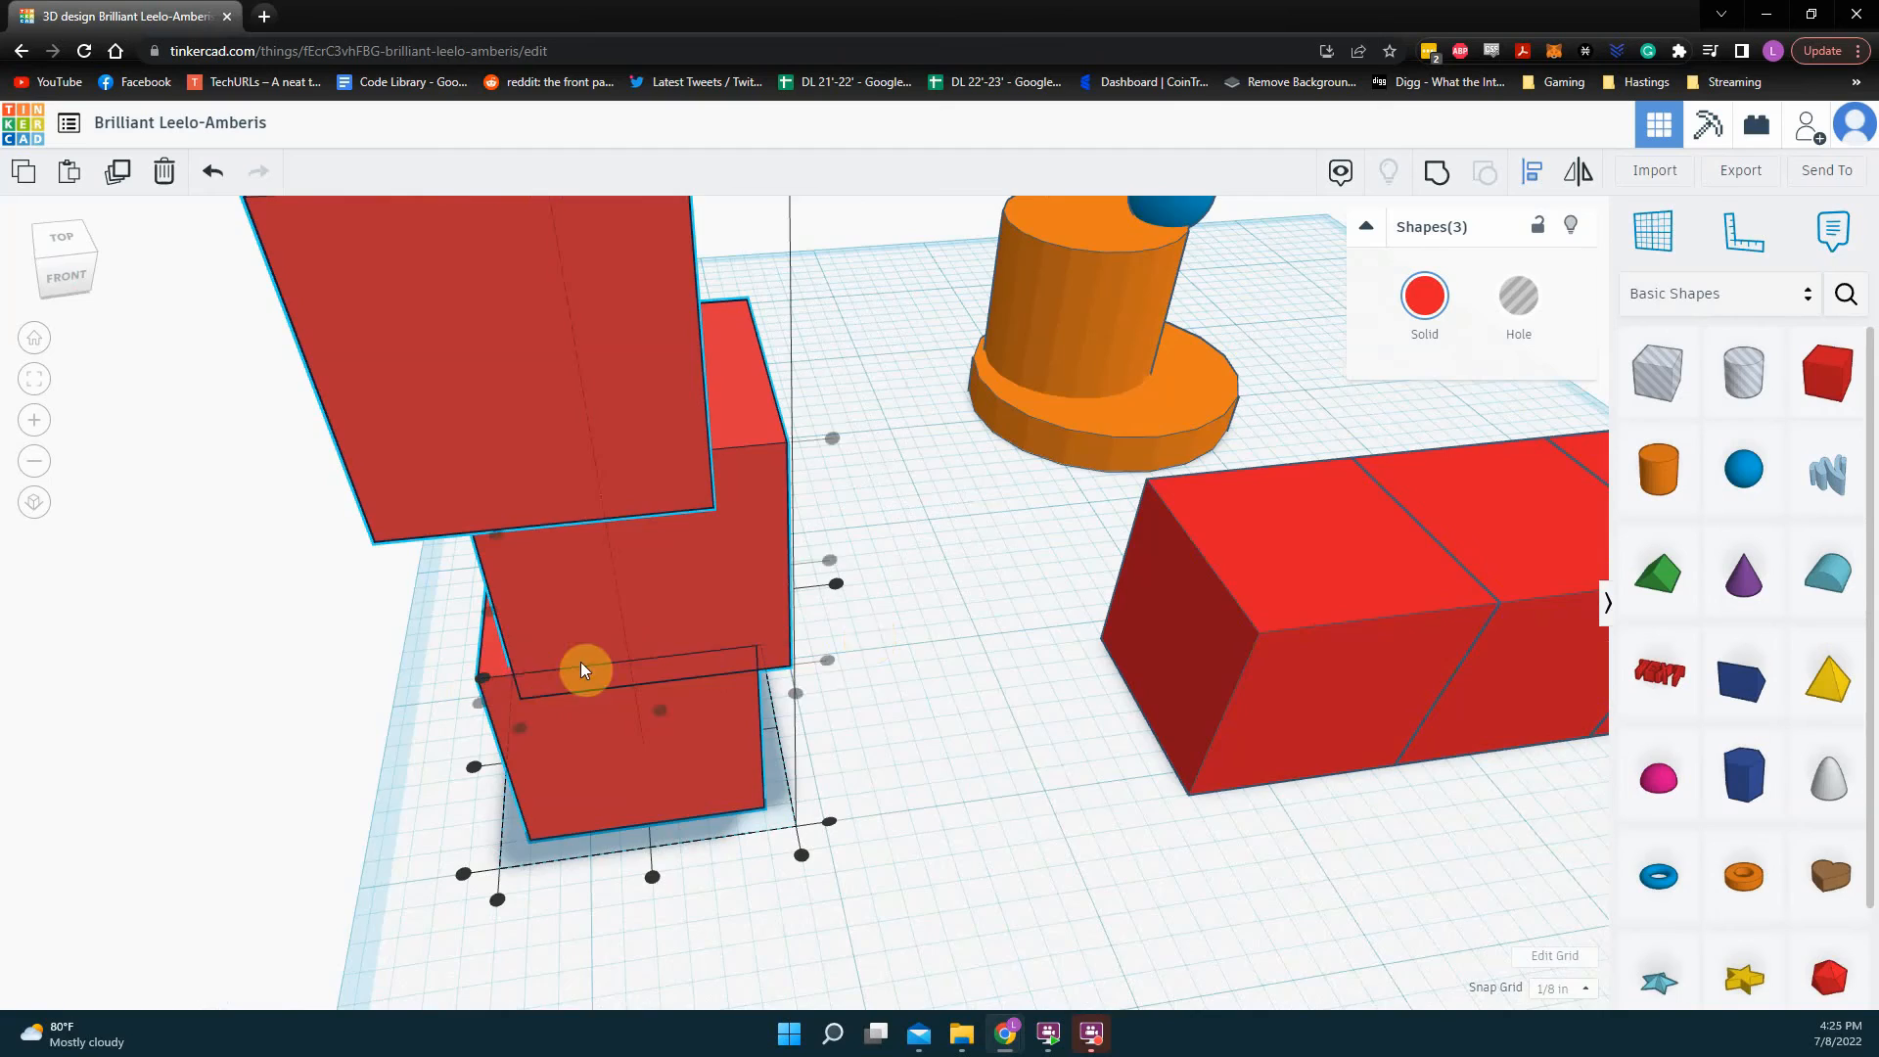
right_drag(583, 666, 776, 572)
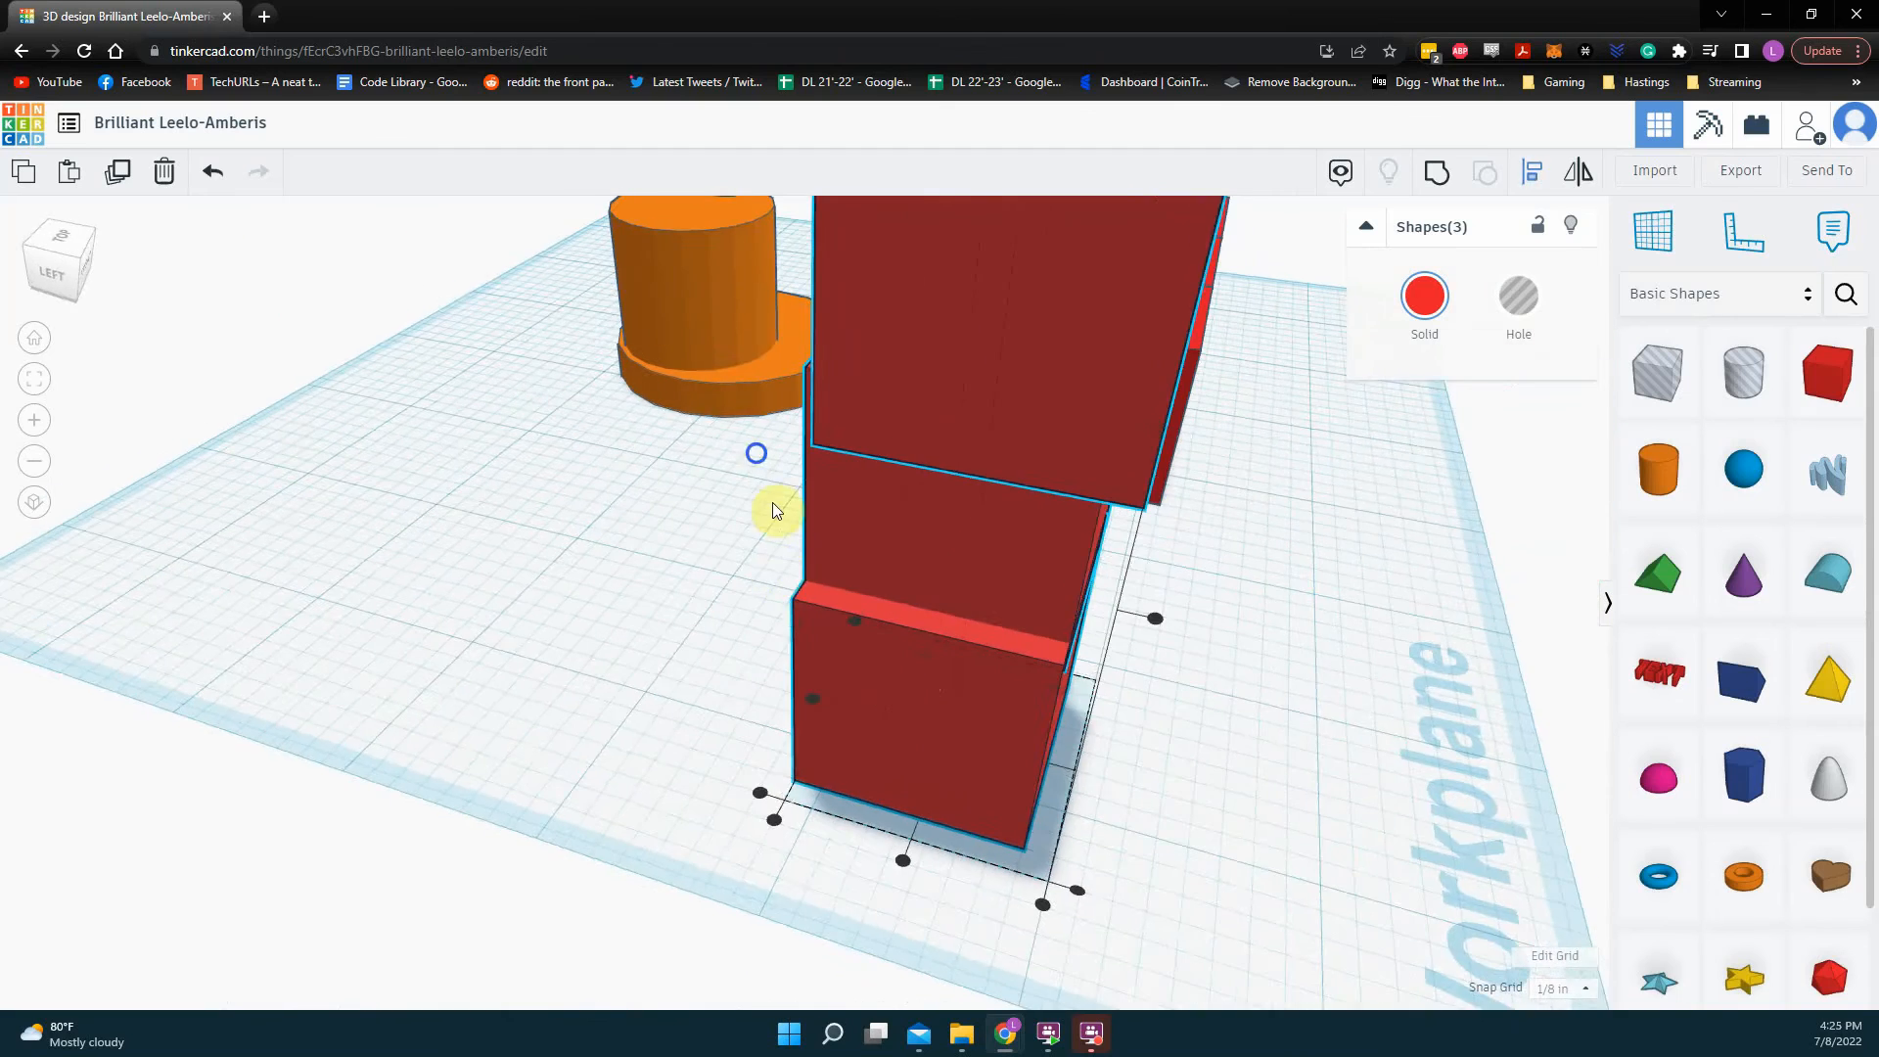
right_drag(773, 502, 790, 685)
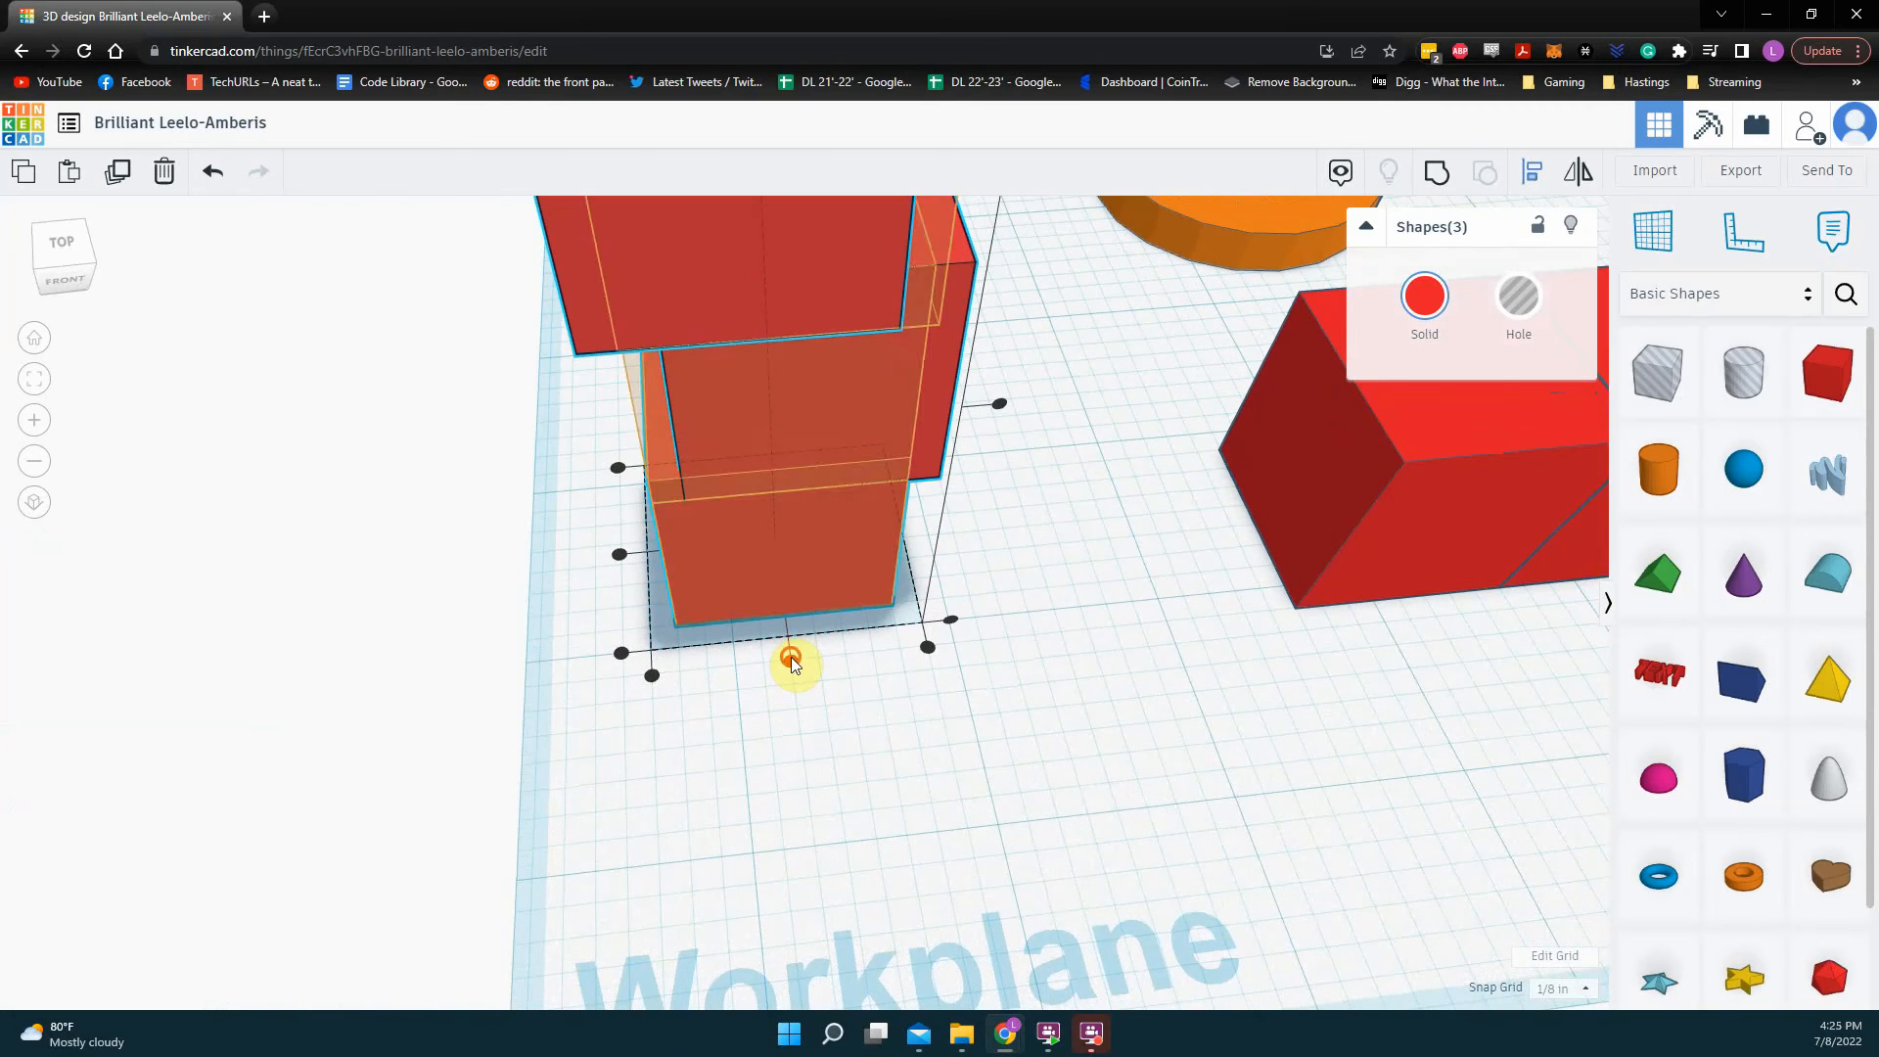
click(789, 659)
Step: Align the three stacked red boxes by their centres in the front-to-back direction
middle_drag(788, 458, 788, 591)
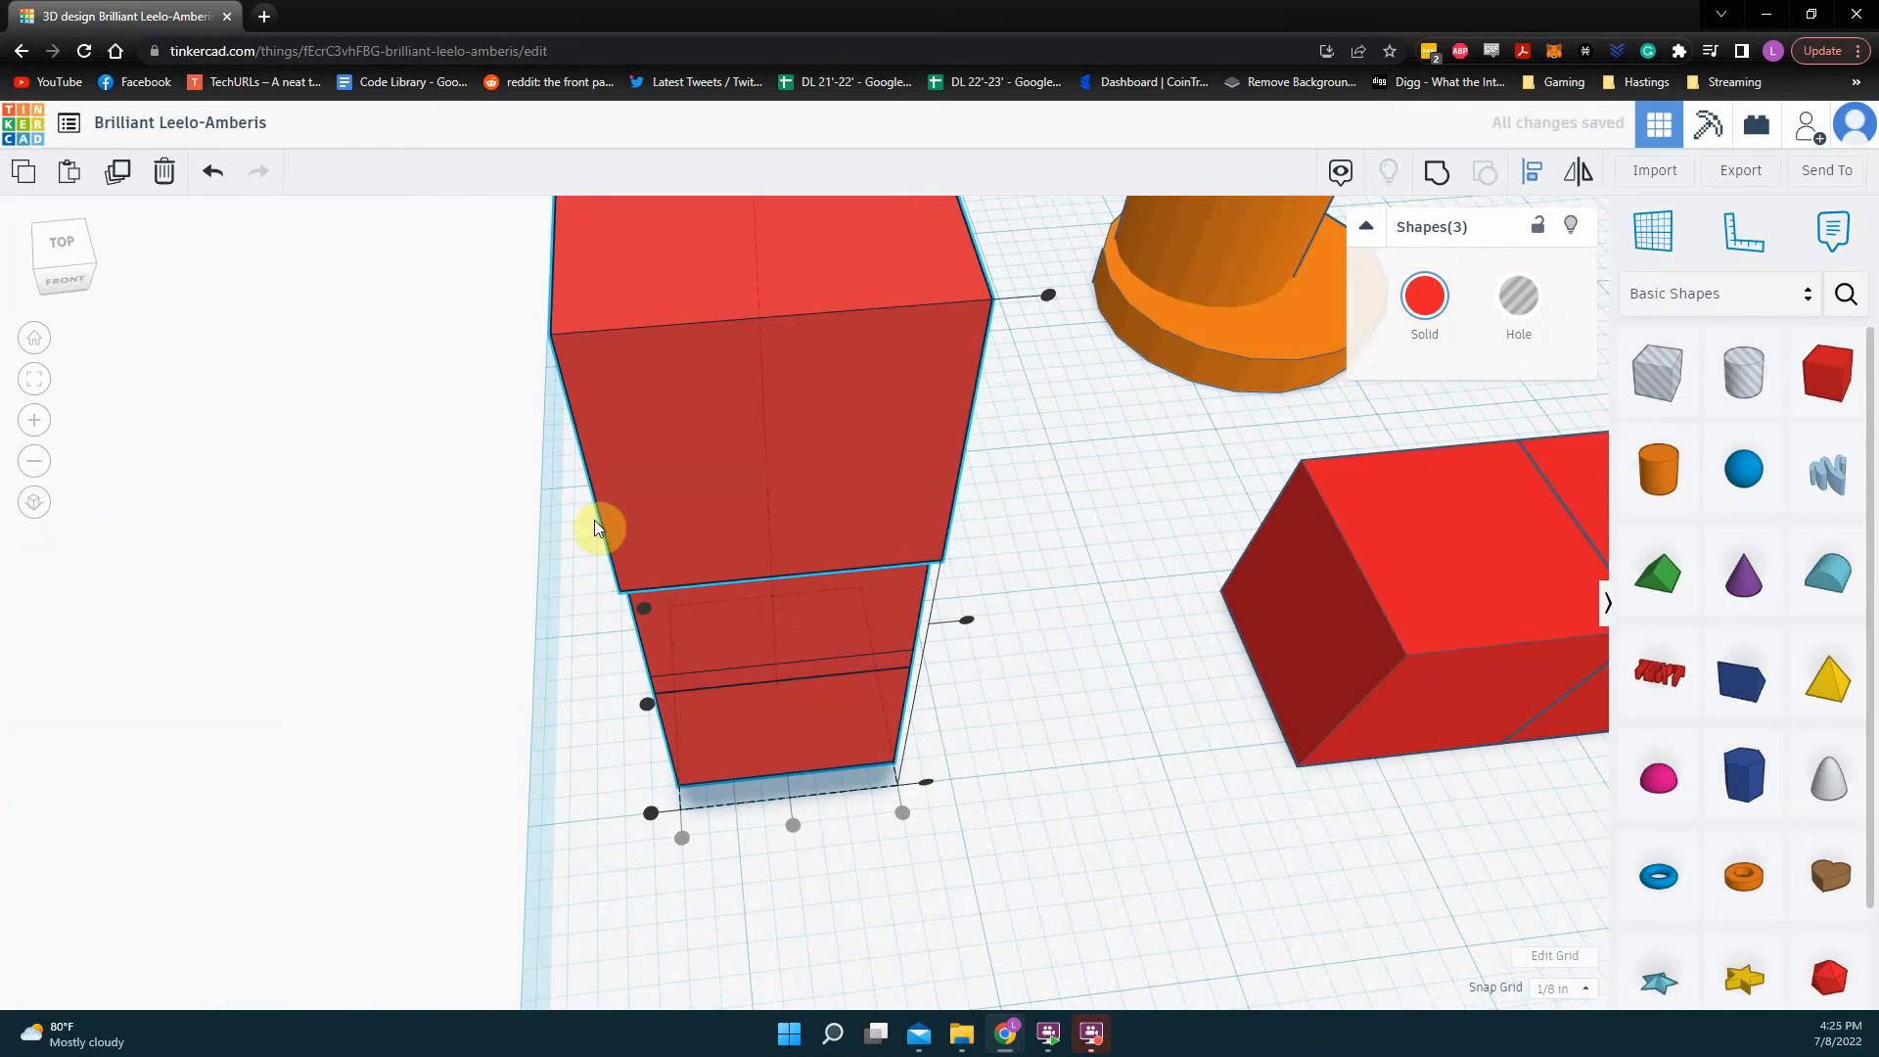
right_drag(617, 587, 705, 650)
click(707, 737)
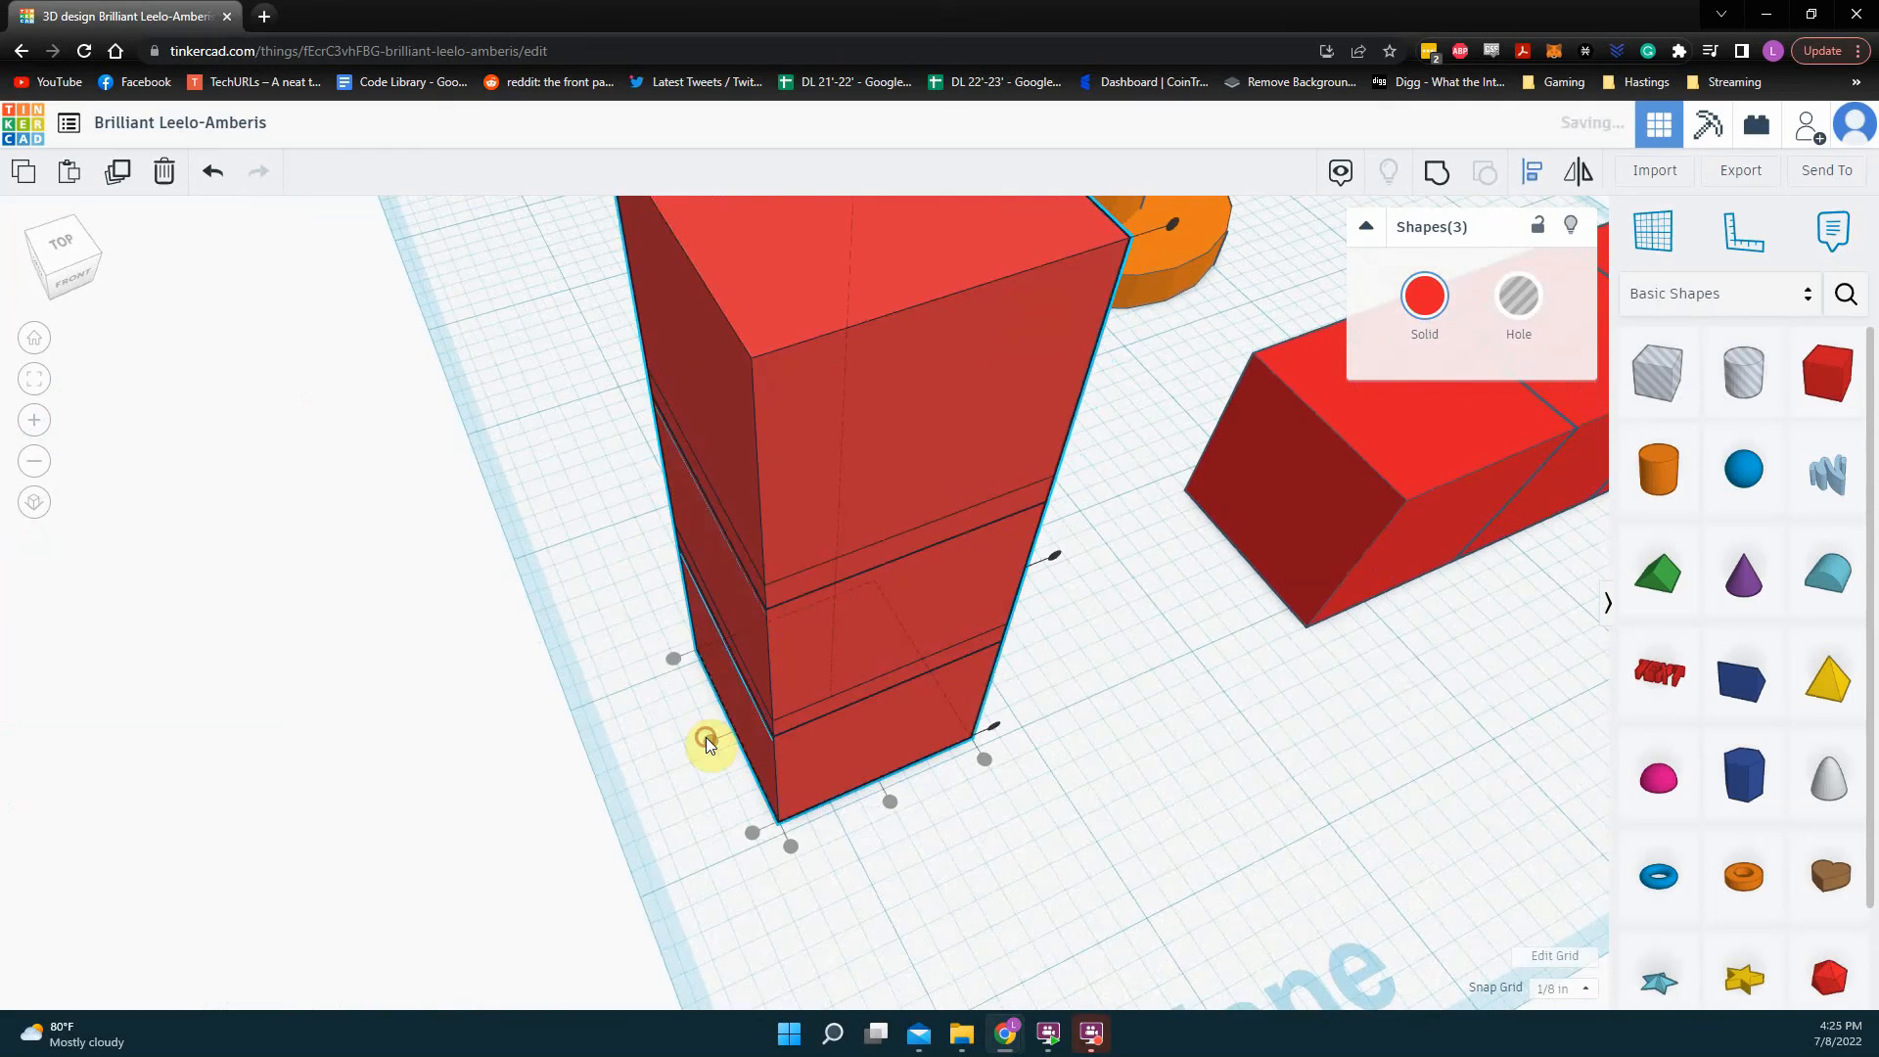
right_drag(707, 738, 775, 691)
click(775, 693)
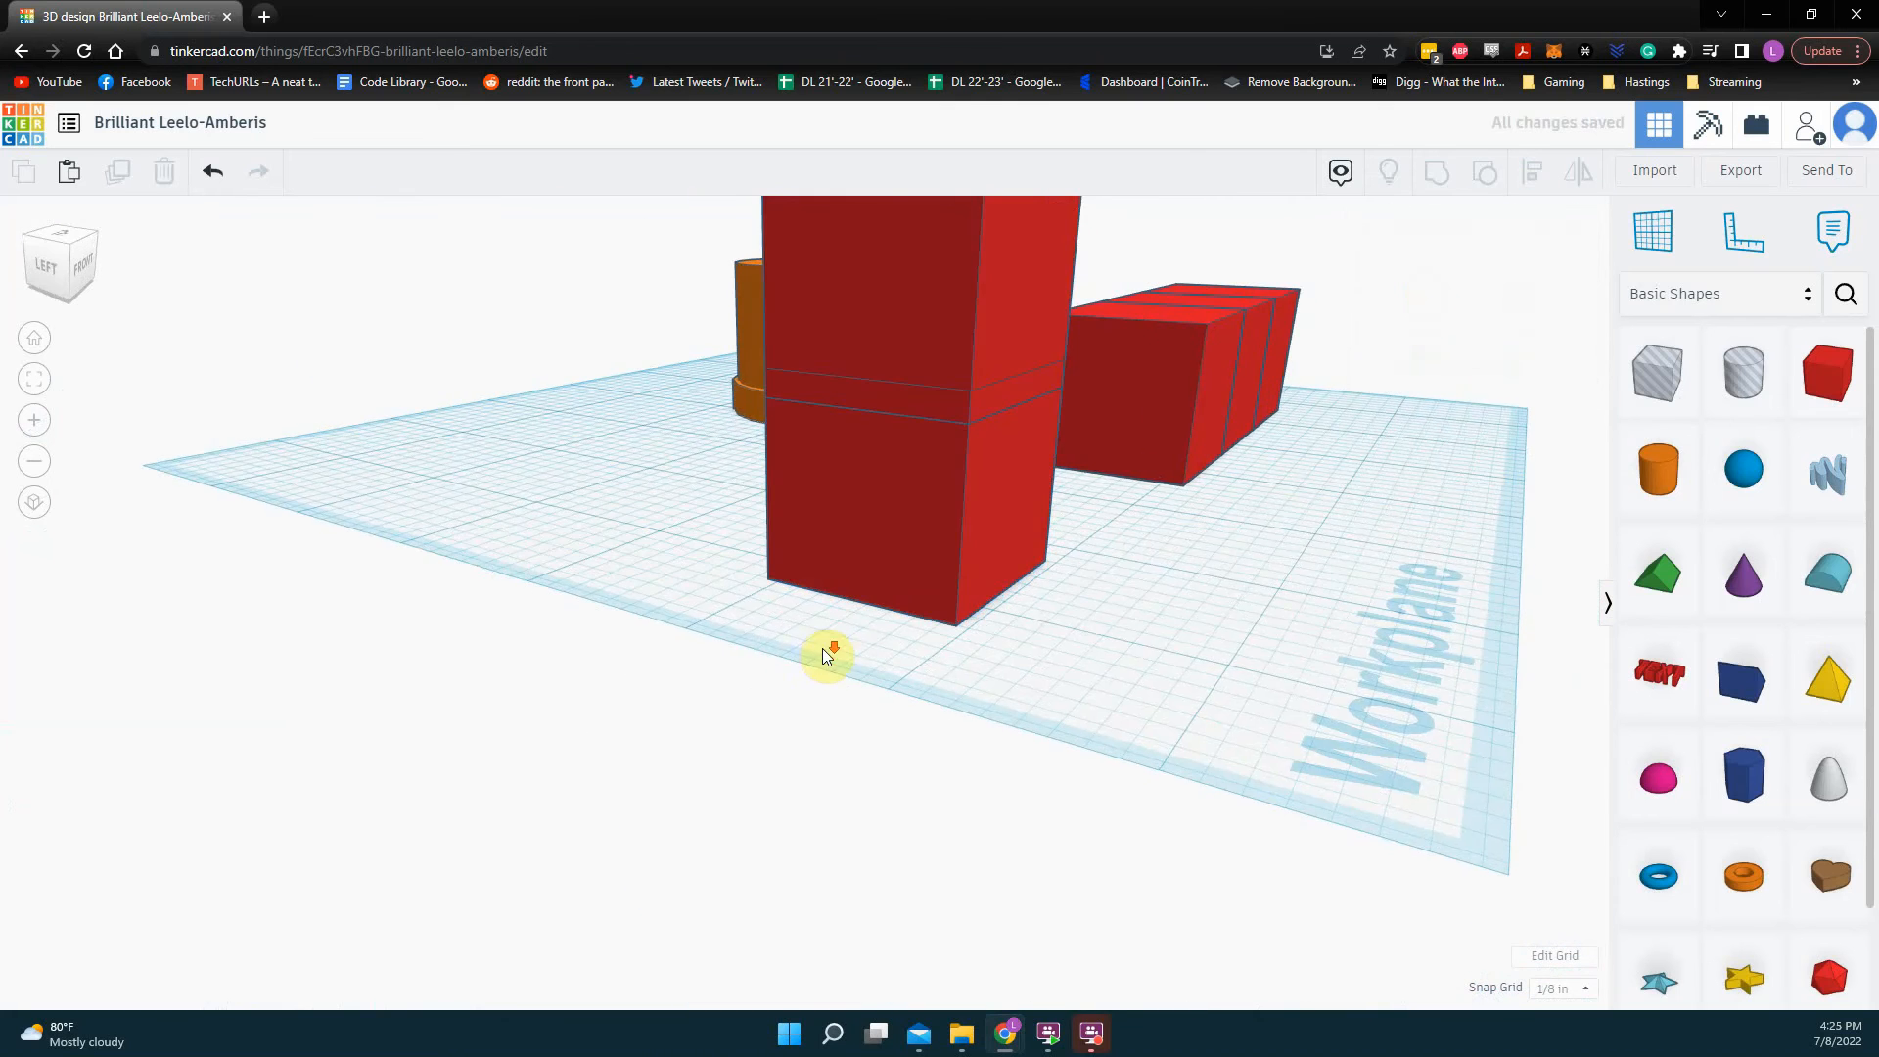
Step: Raise the top box of the stack by 1/8 in, and lift the upper two boxes together onto the bottom box
scroll(869, 624, down, 5)
middle_drag(872, 668, 789, 789)
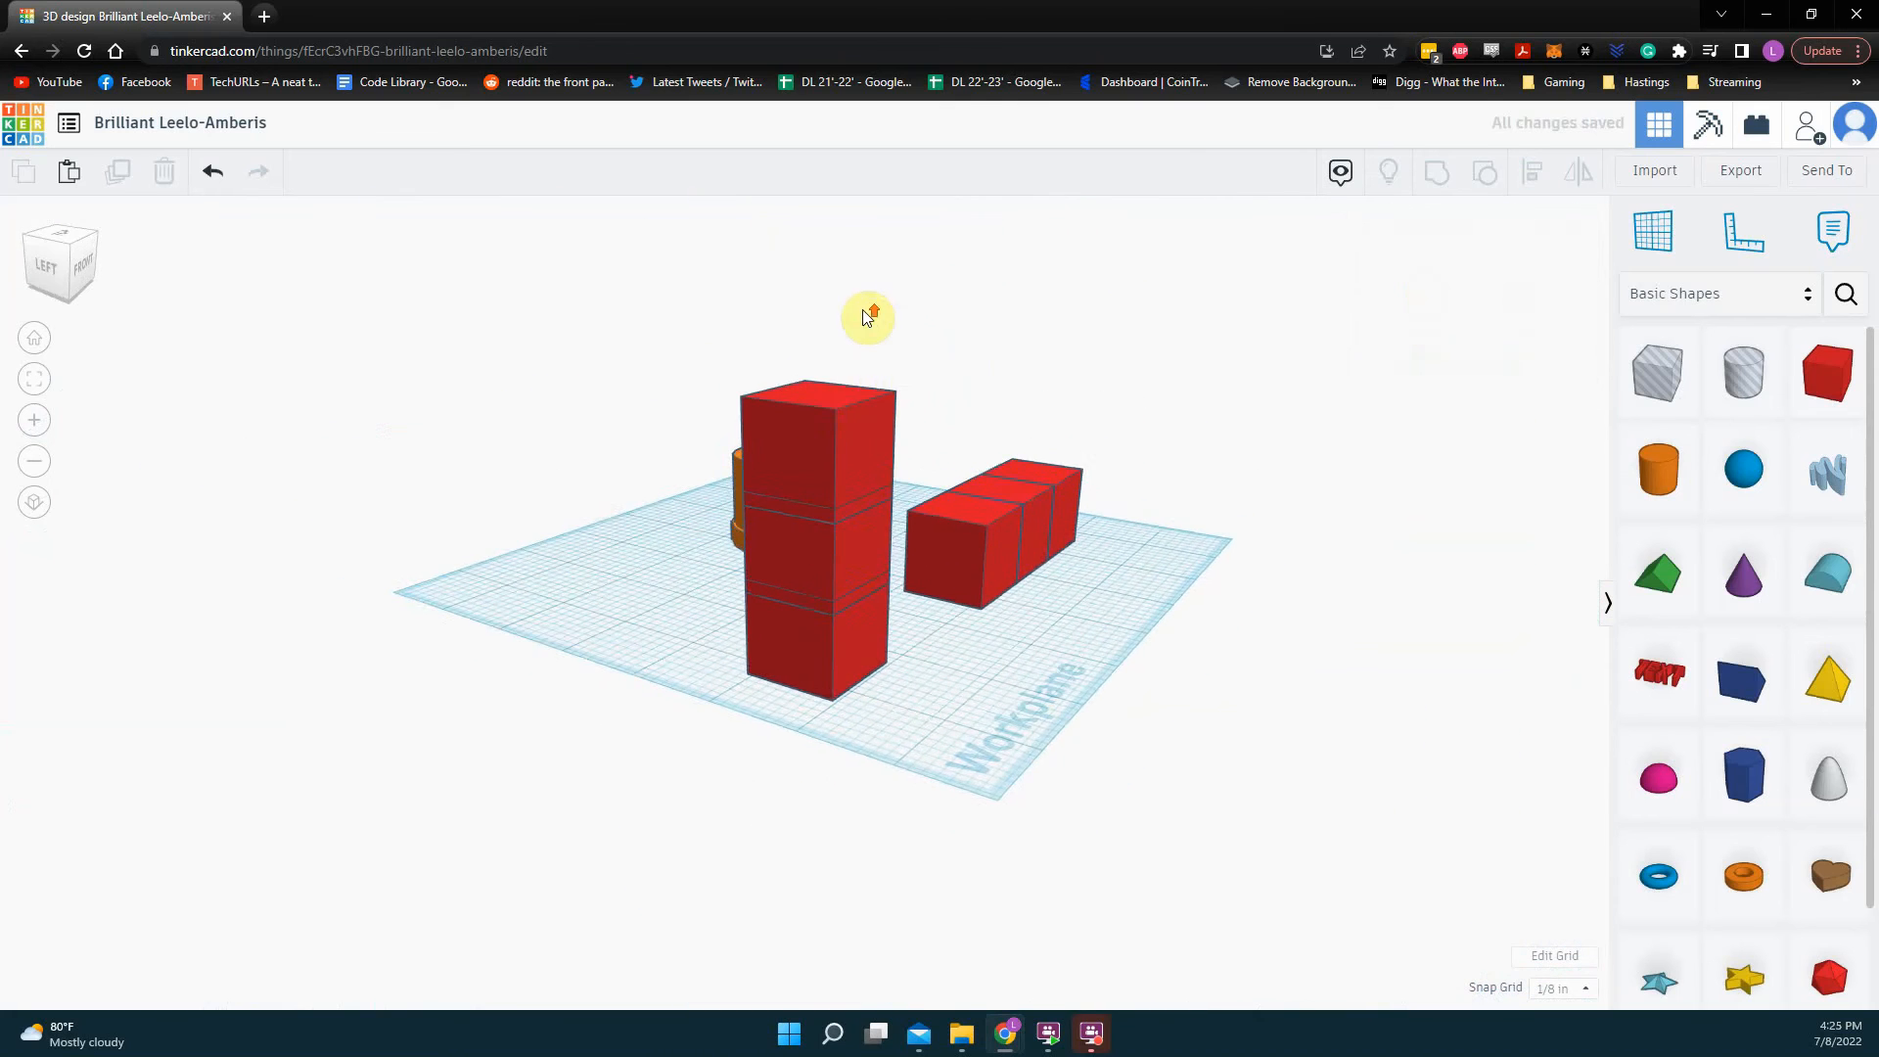
scroll(868, 314, up, 6)
click(774, 545)
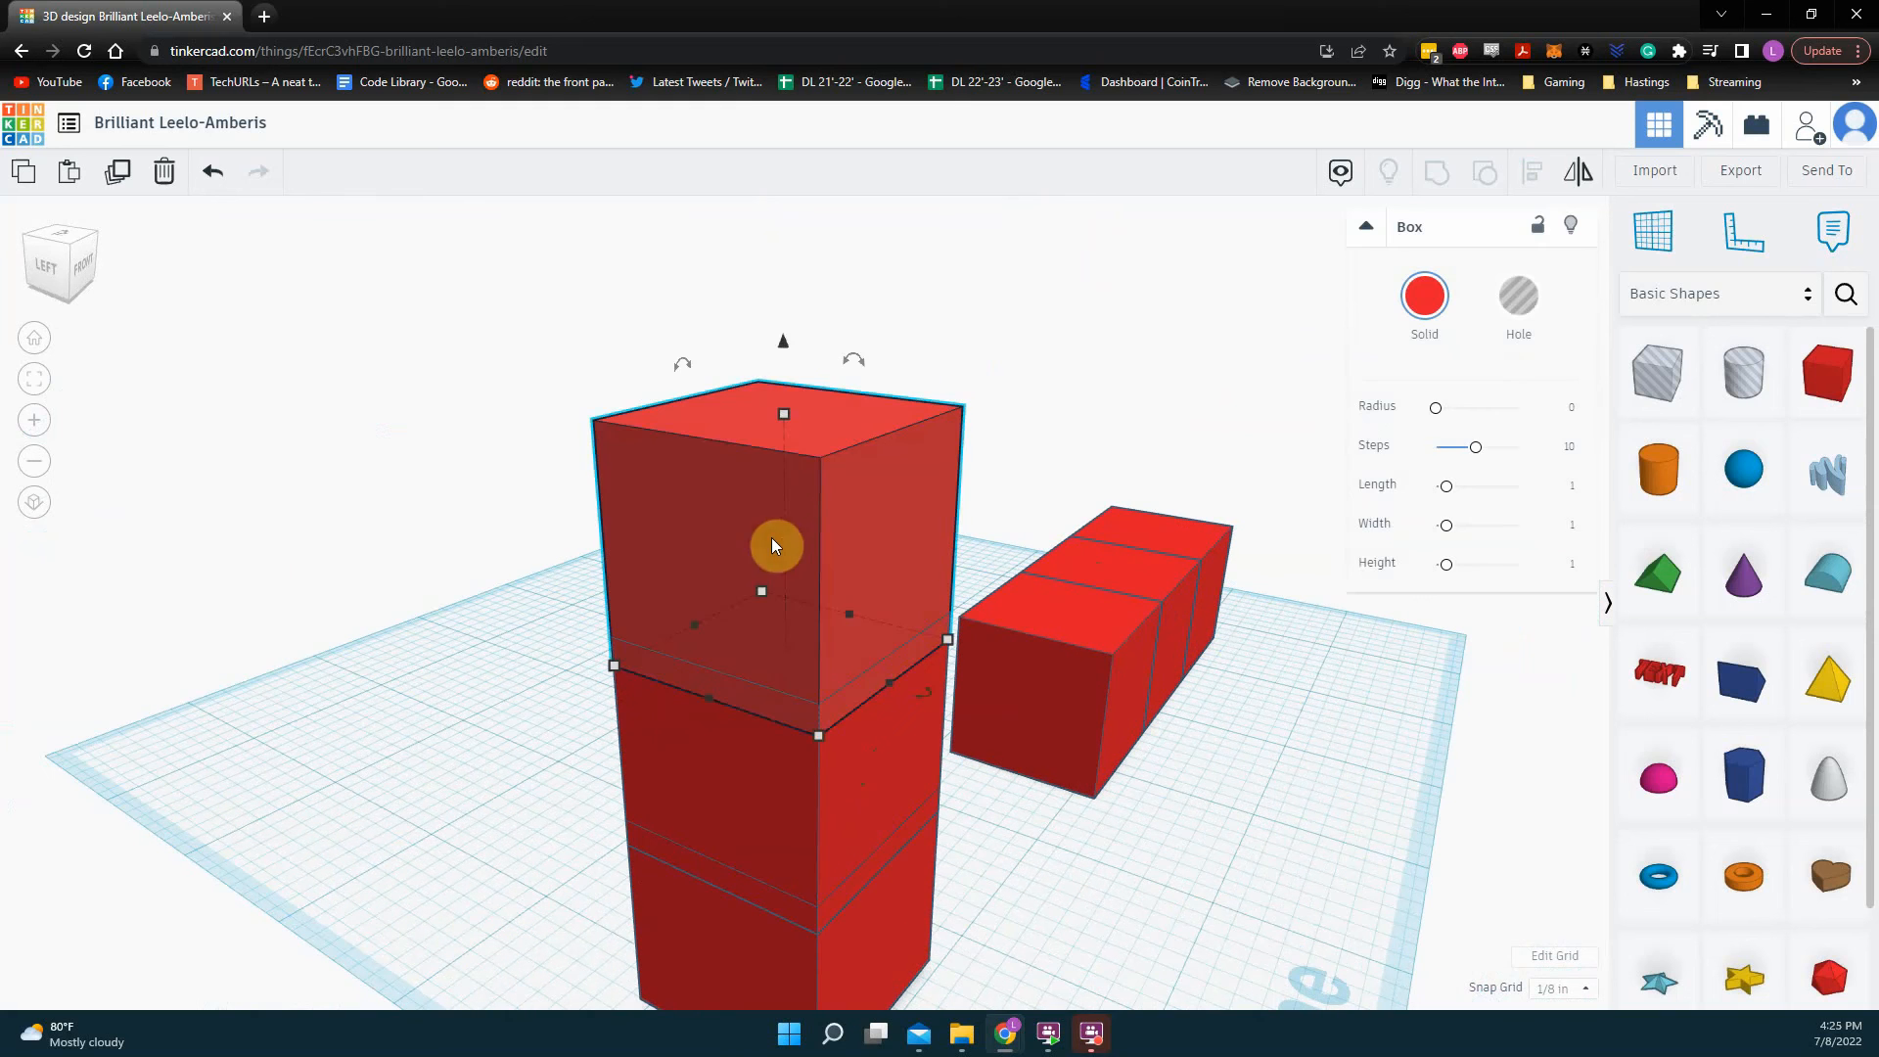
drag(787, 339, 785, 315)
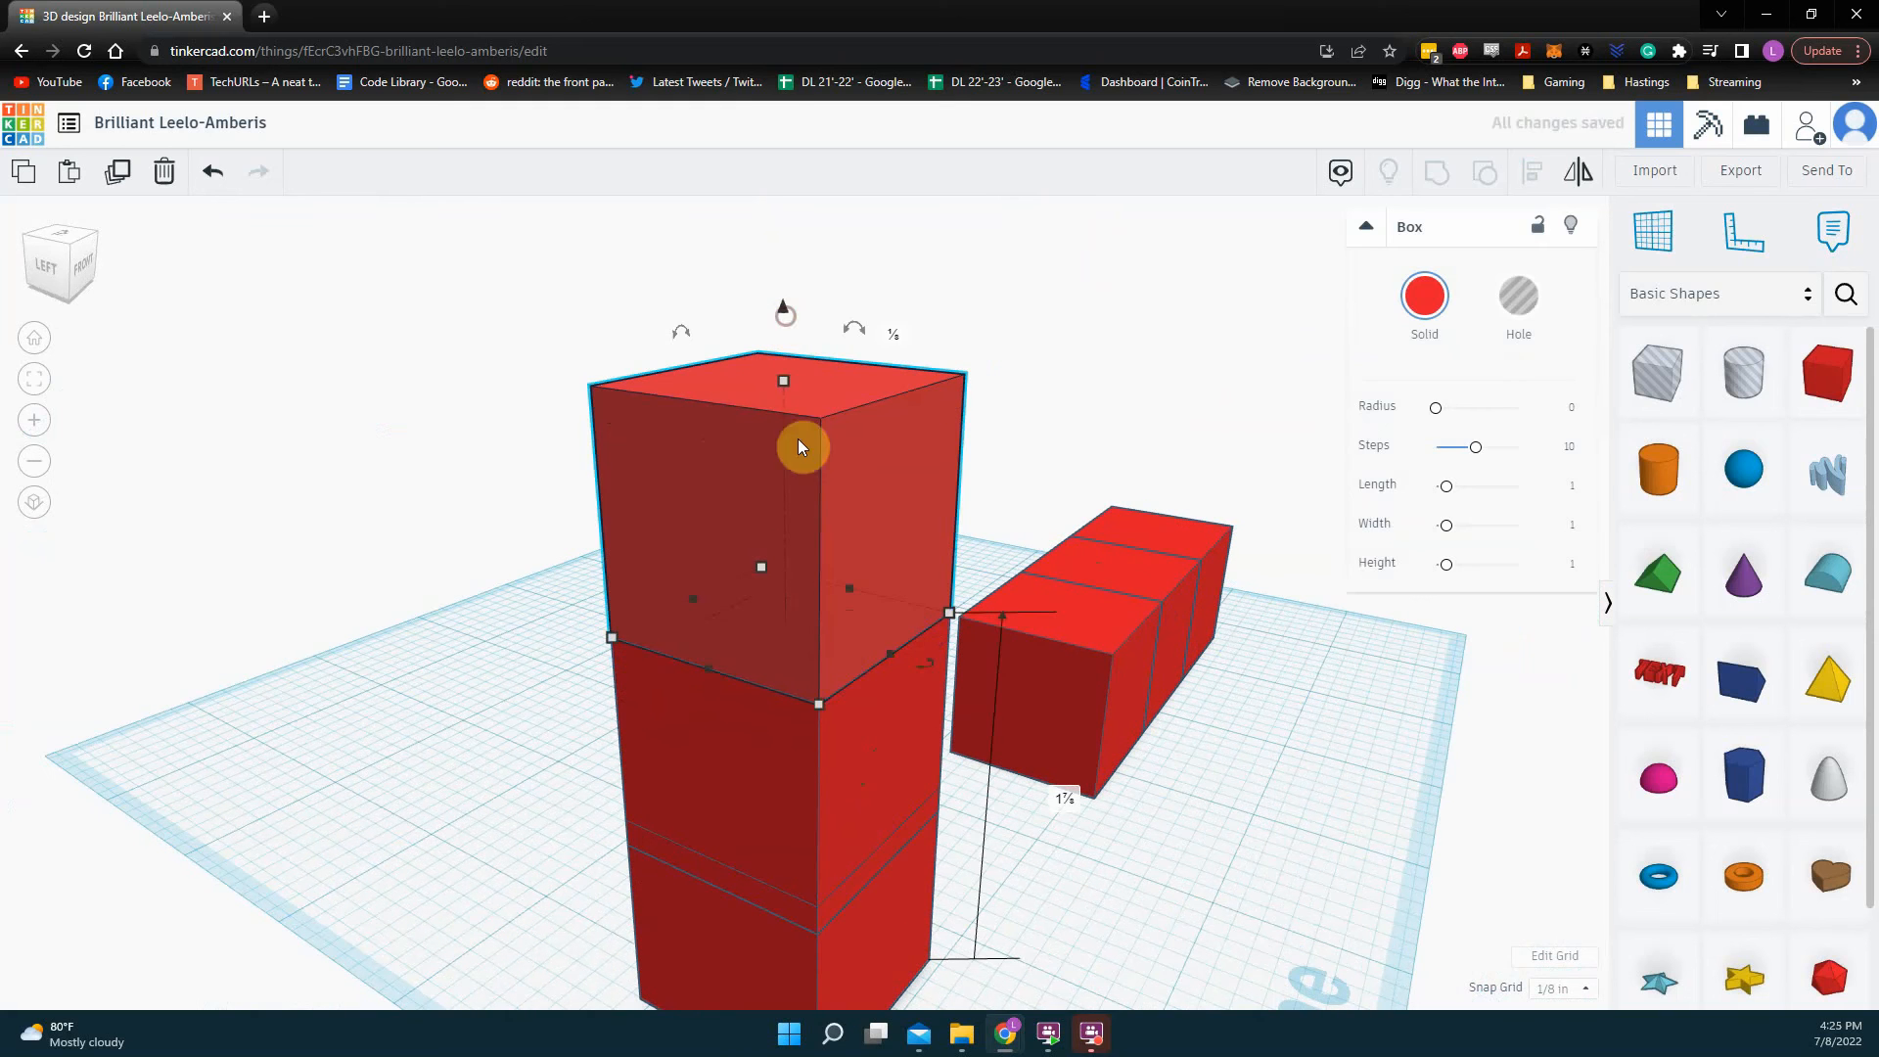
shift+click(795, 752)
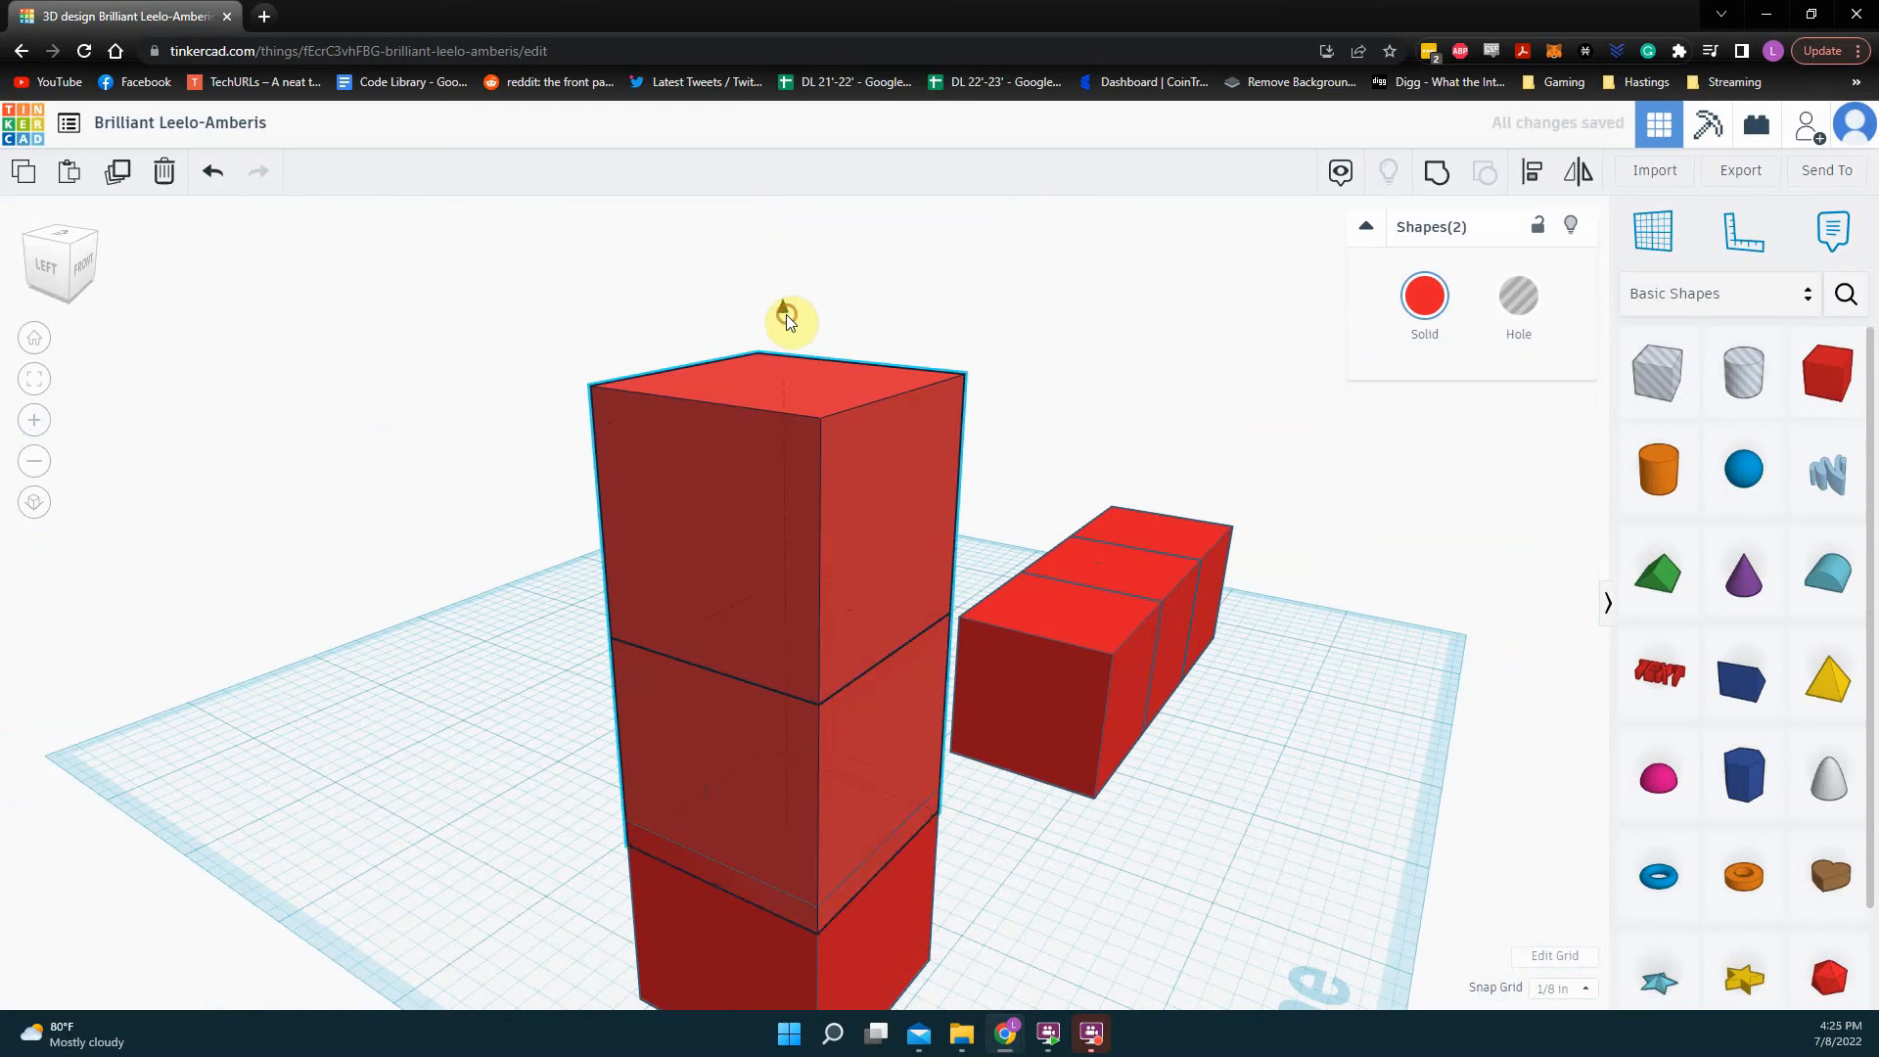
drag(785, 315, 791, 296)
click(433, 646)
Step: Align the two orange cylinders and the blue sphere by their centres, both left-to-right and front-to-back
right_drag(456, 746, 784, 757)
right_drag(335, 742, 718, 654)
middle_drag(746, 685, 924, 707)
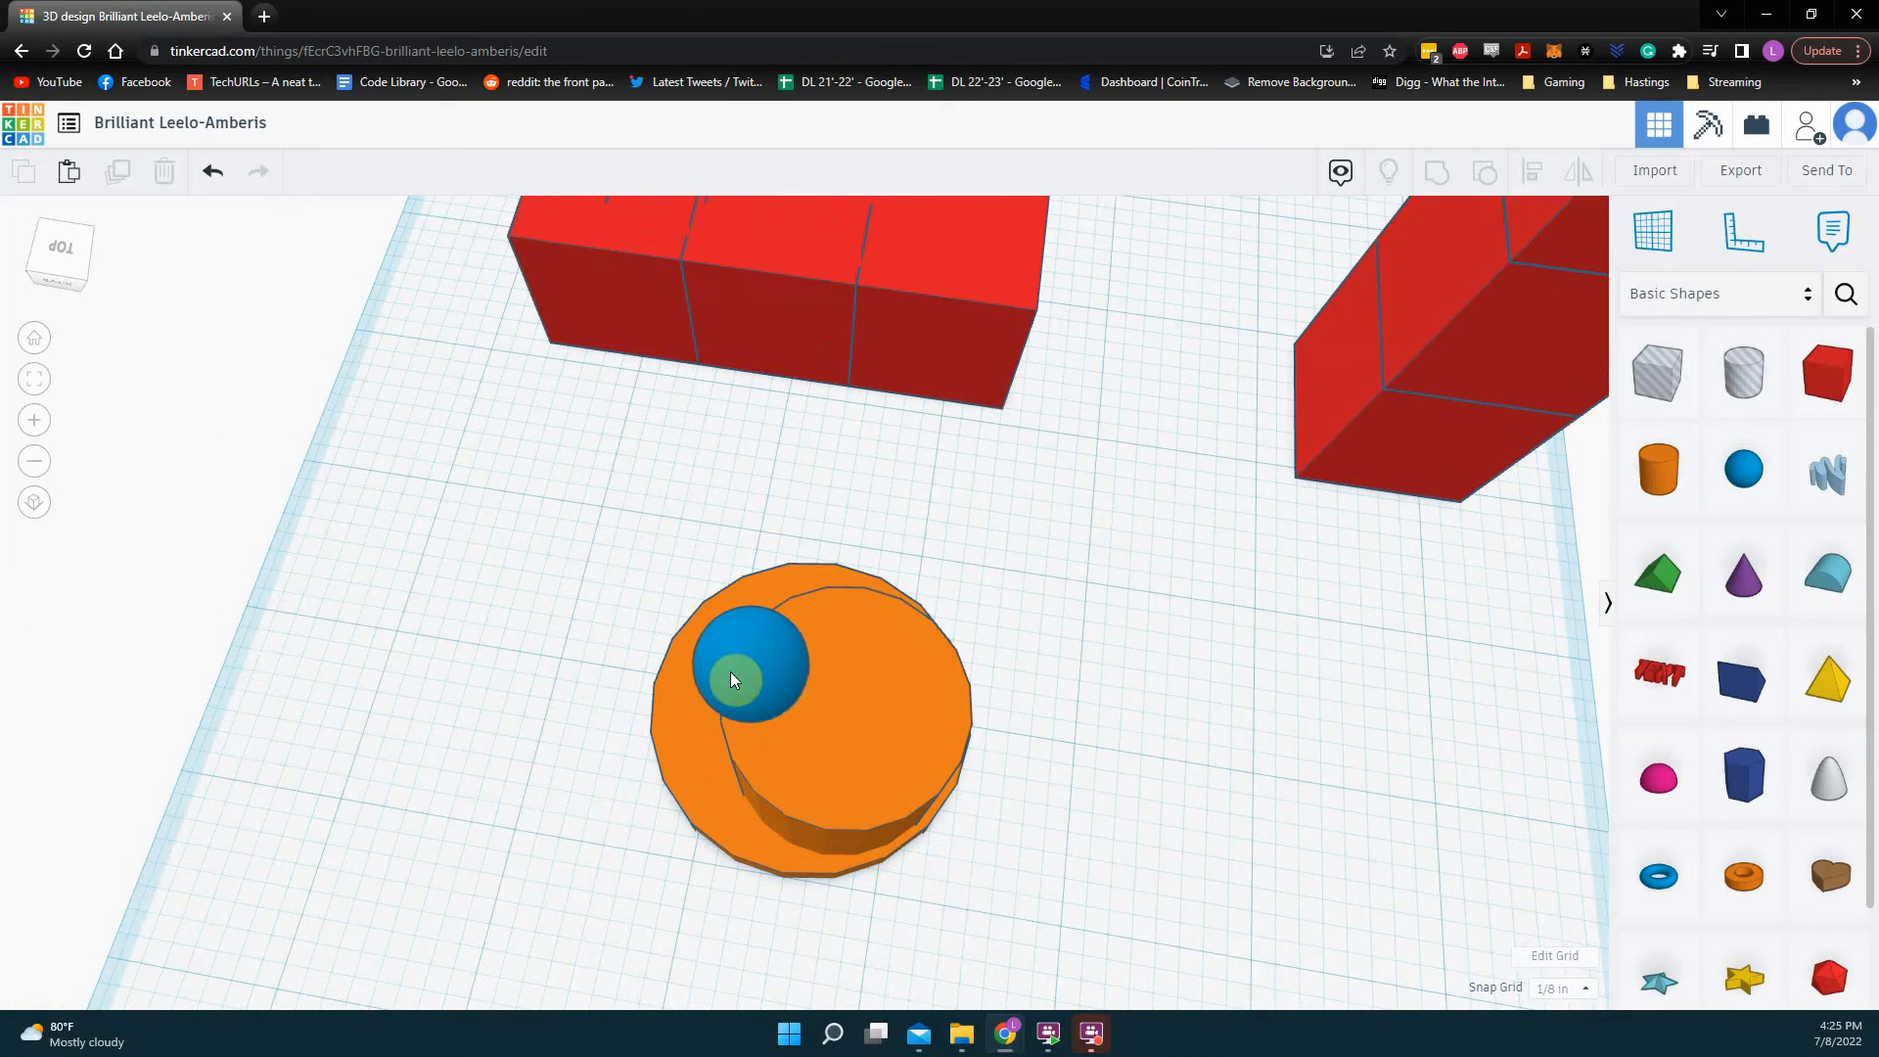
drag(1043, 895, 662, 619)
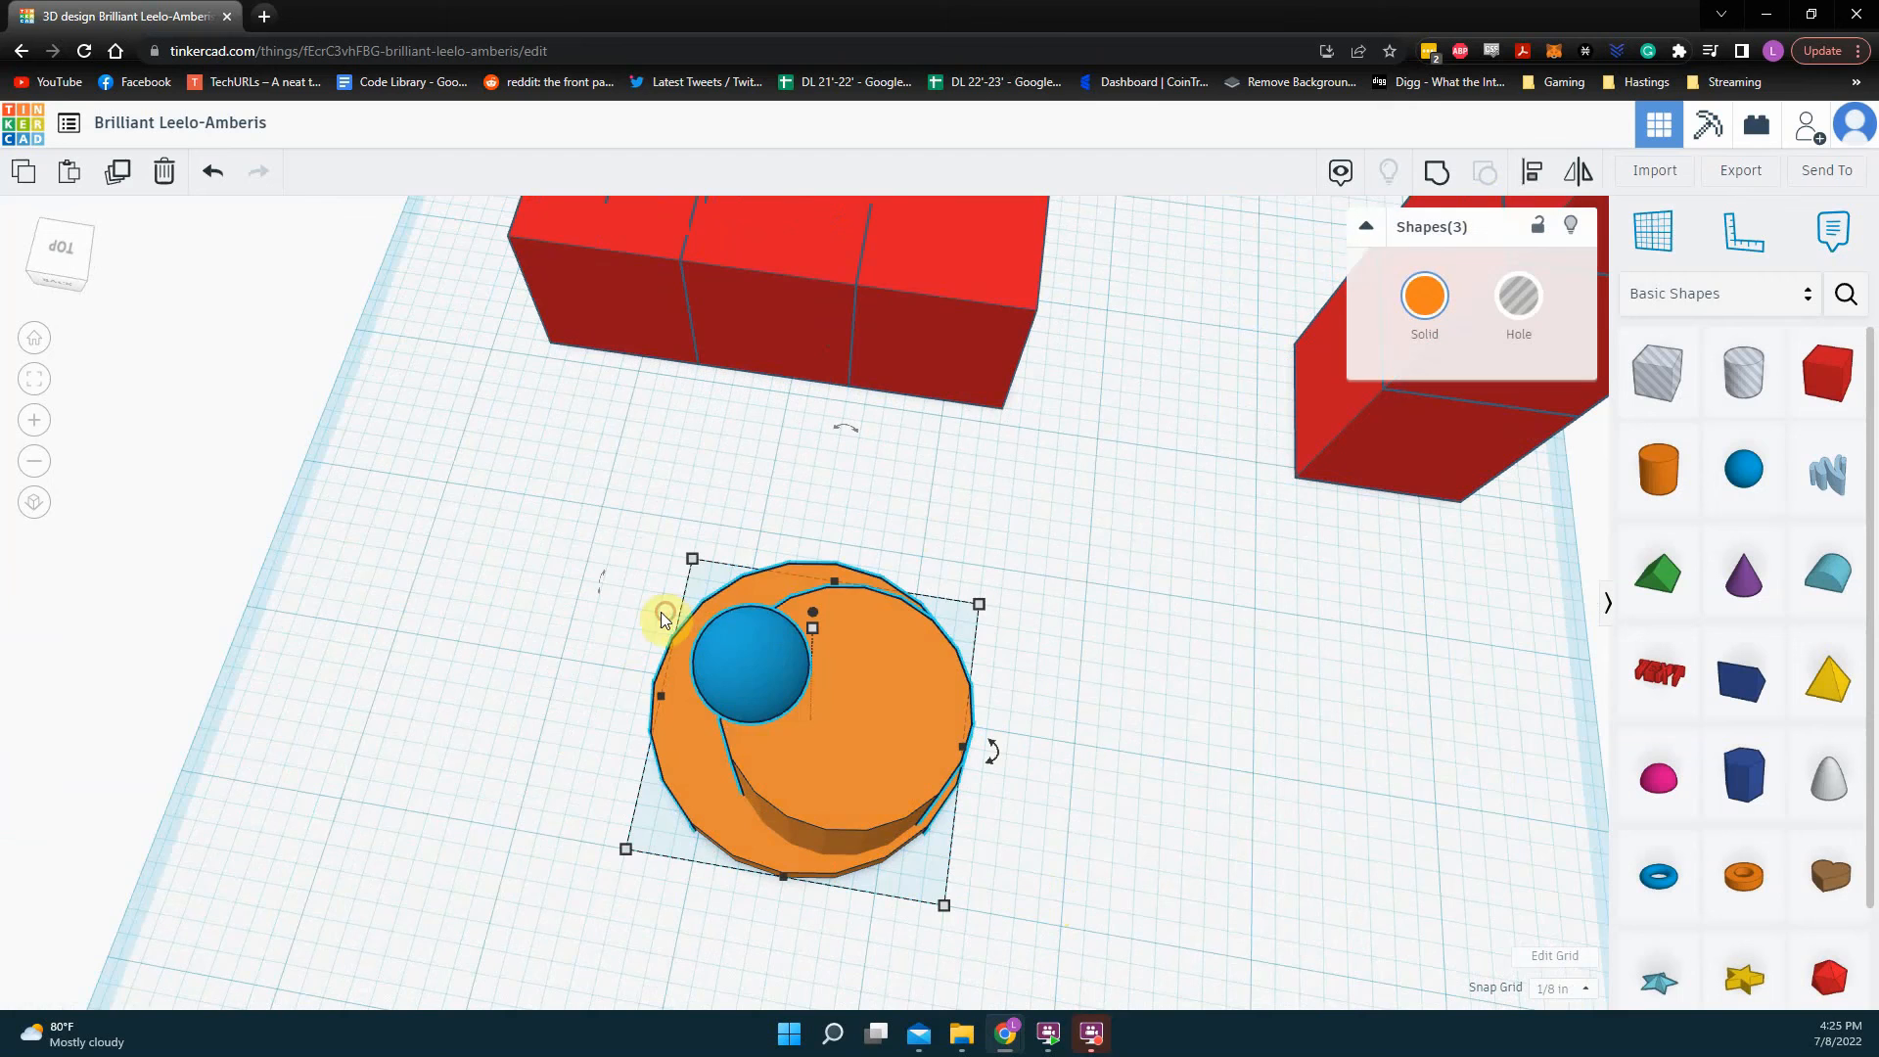
click(1532, 172)
right_drag(1142, 575, 1173, 646)
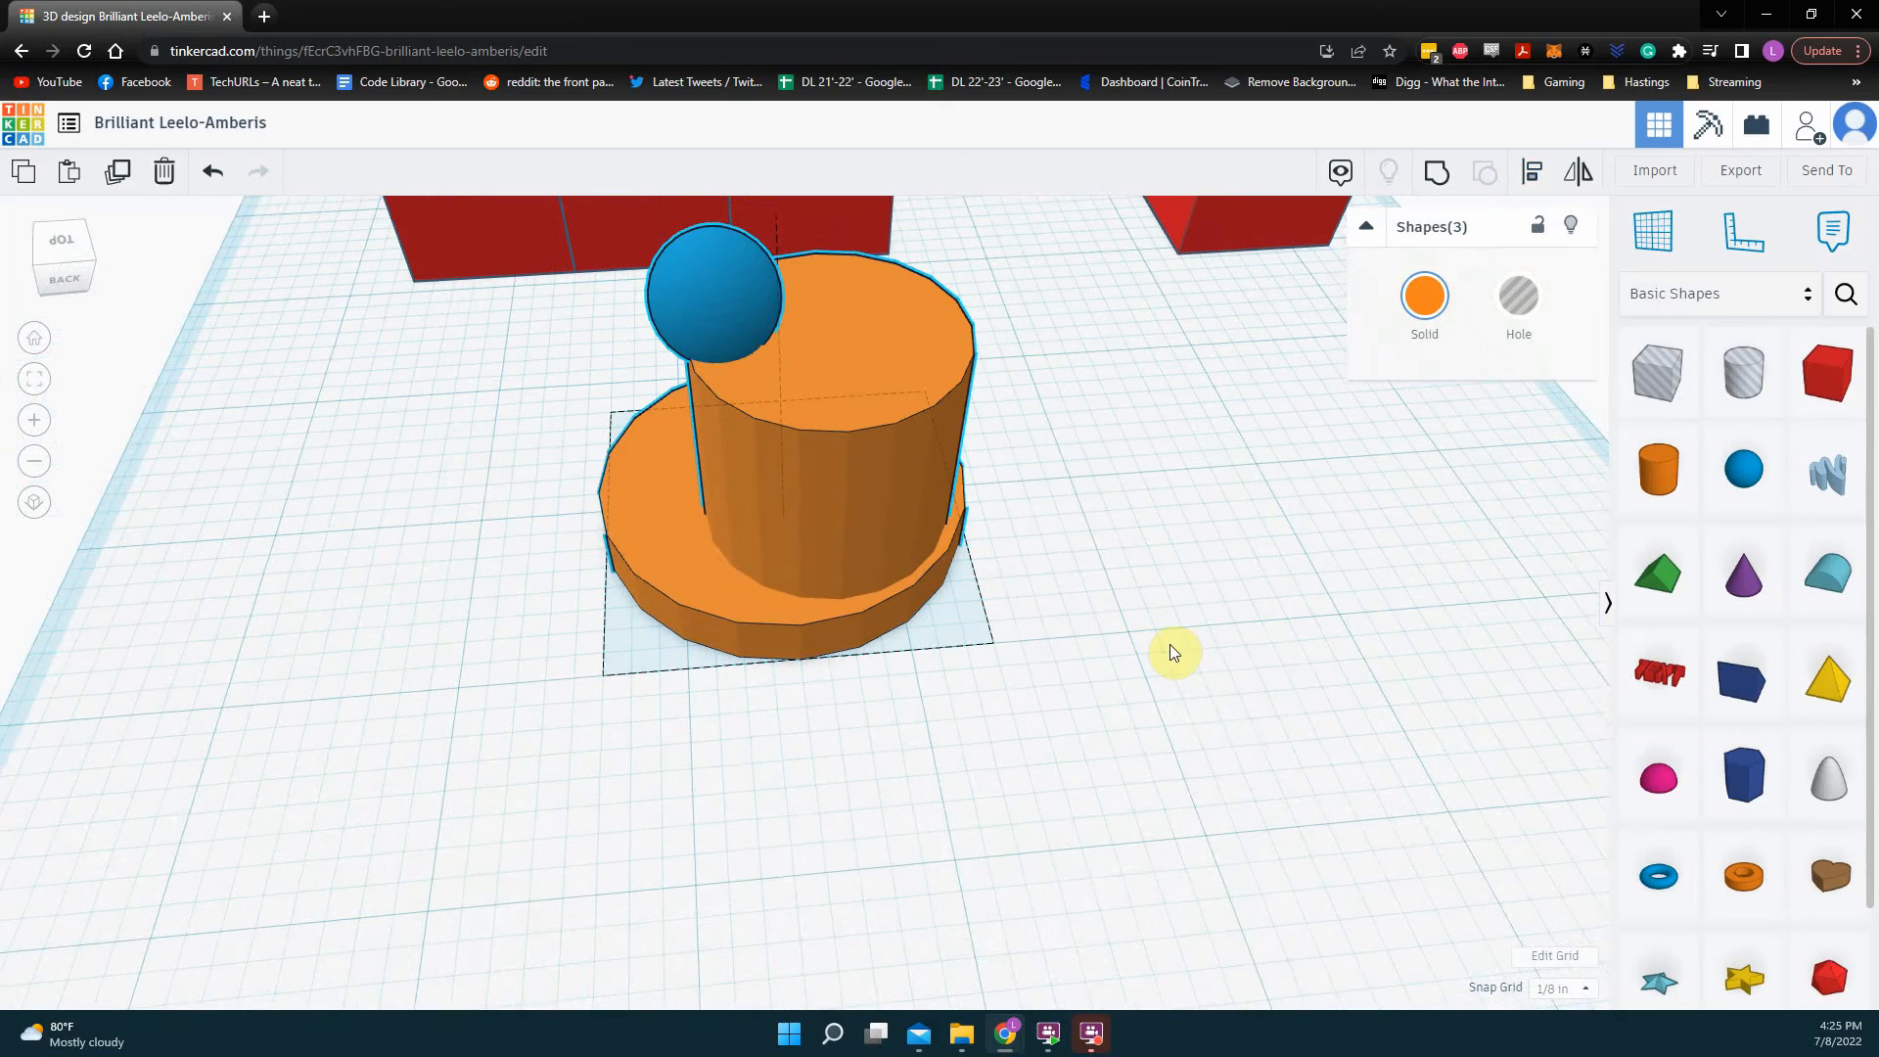
click(815, 699)
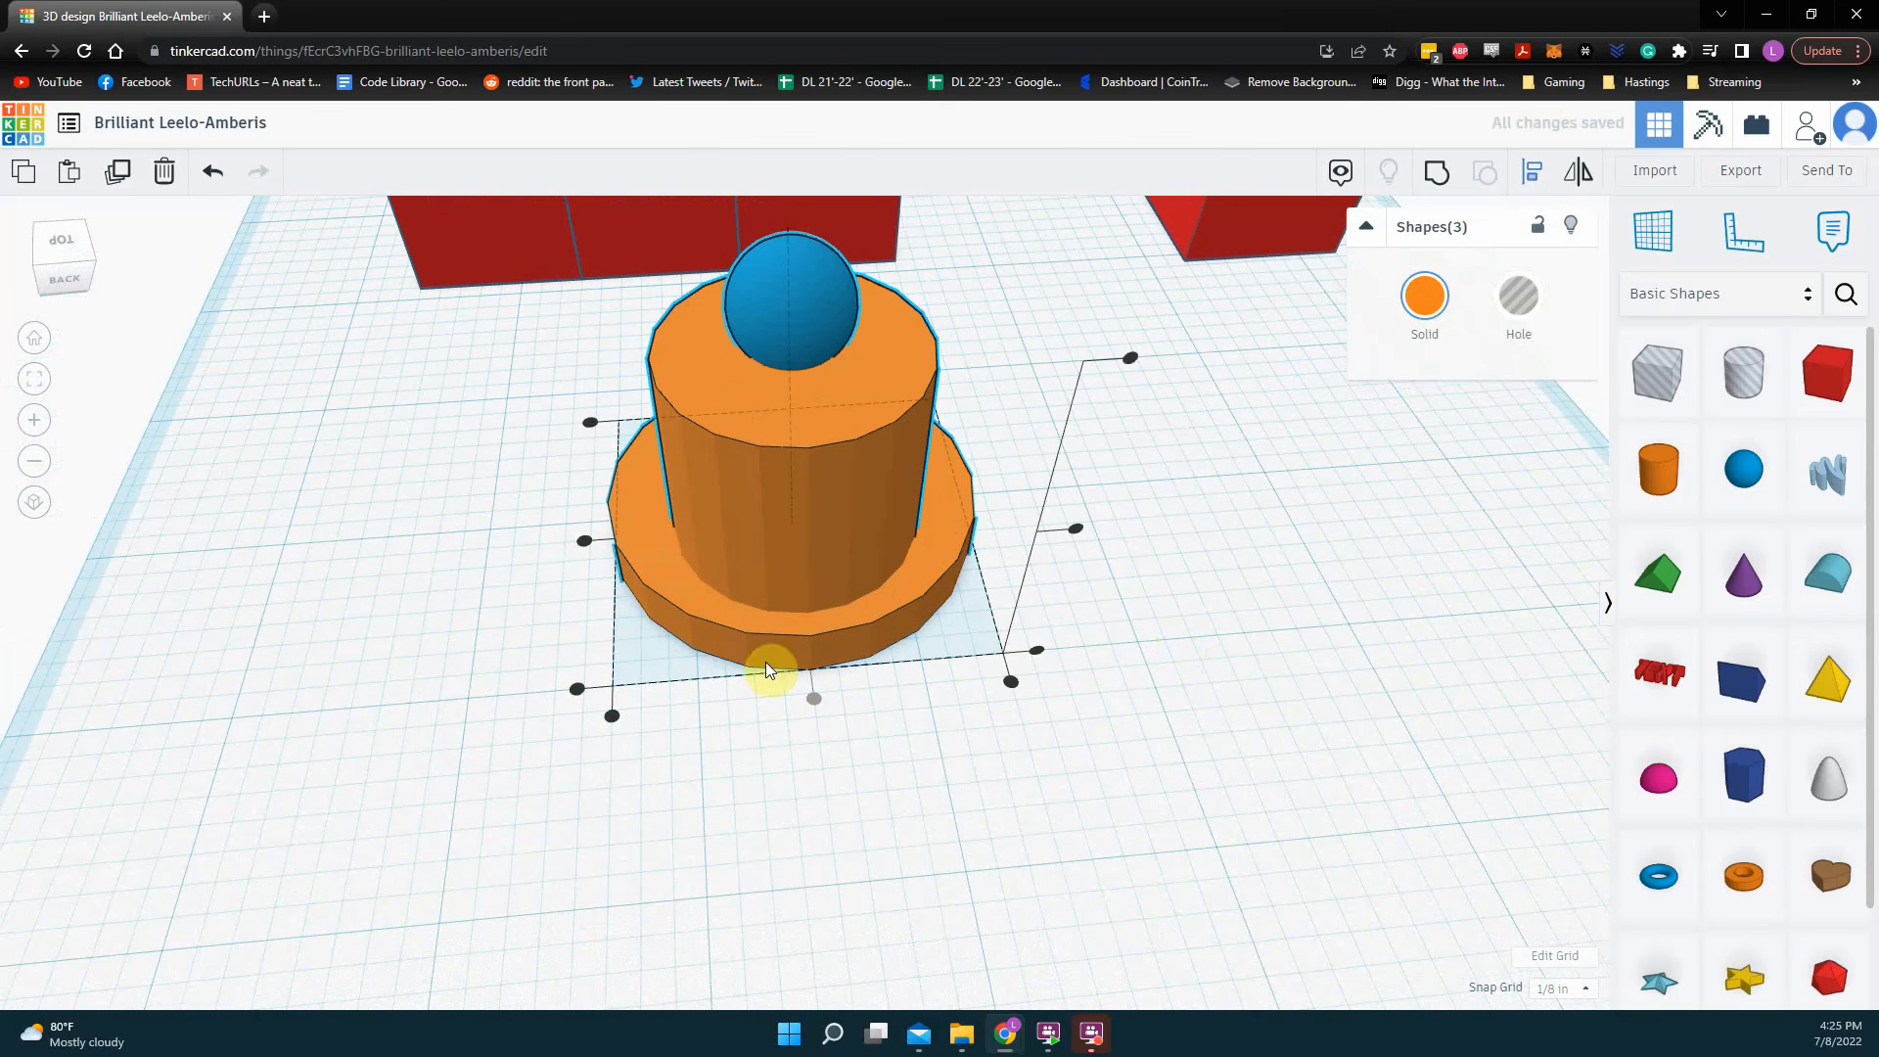
click(587, 544)
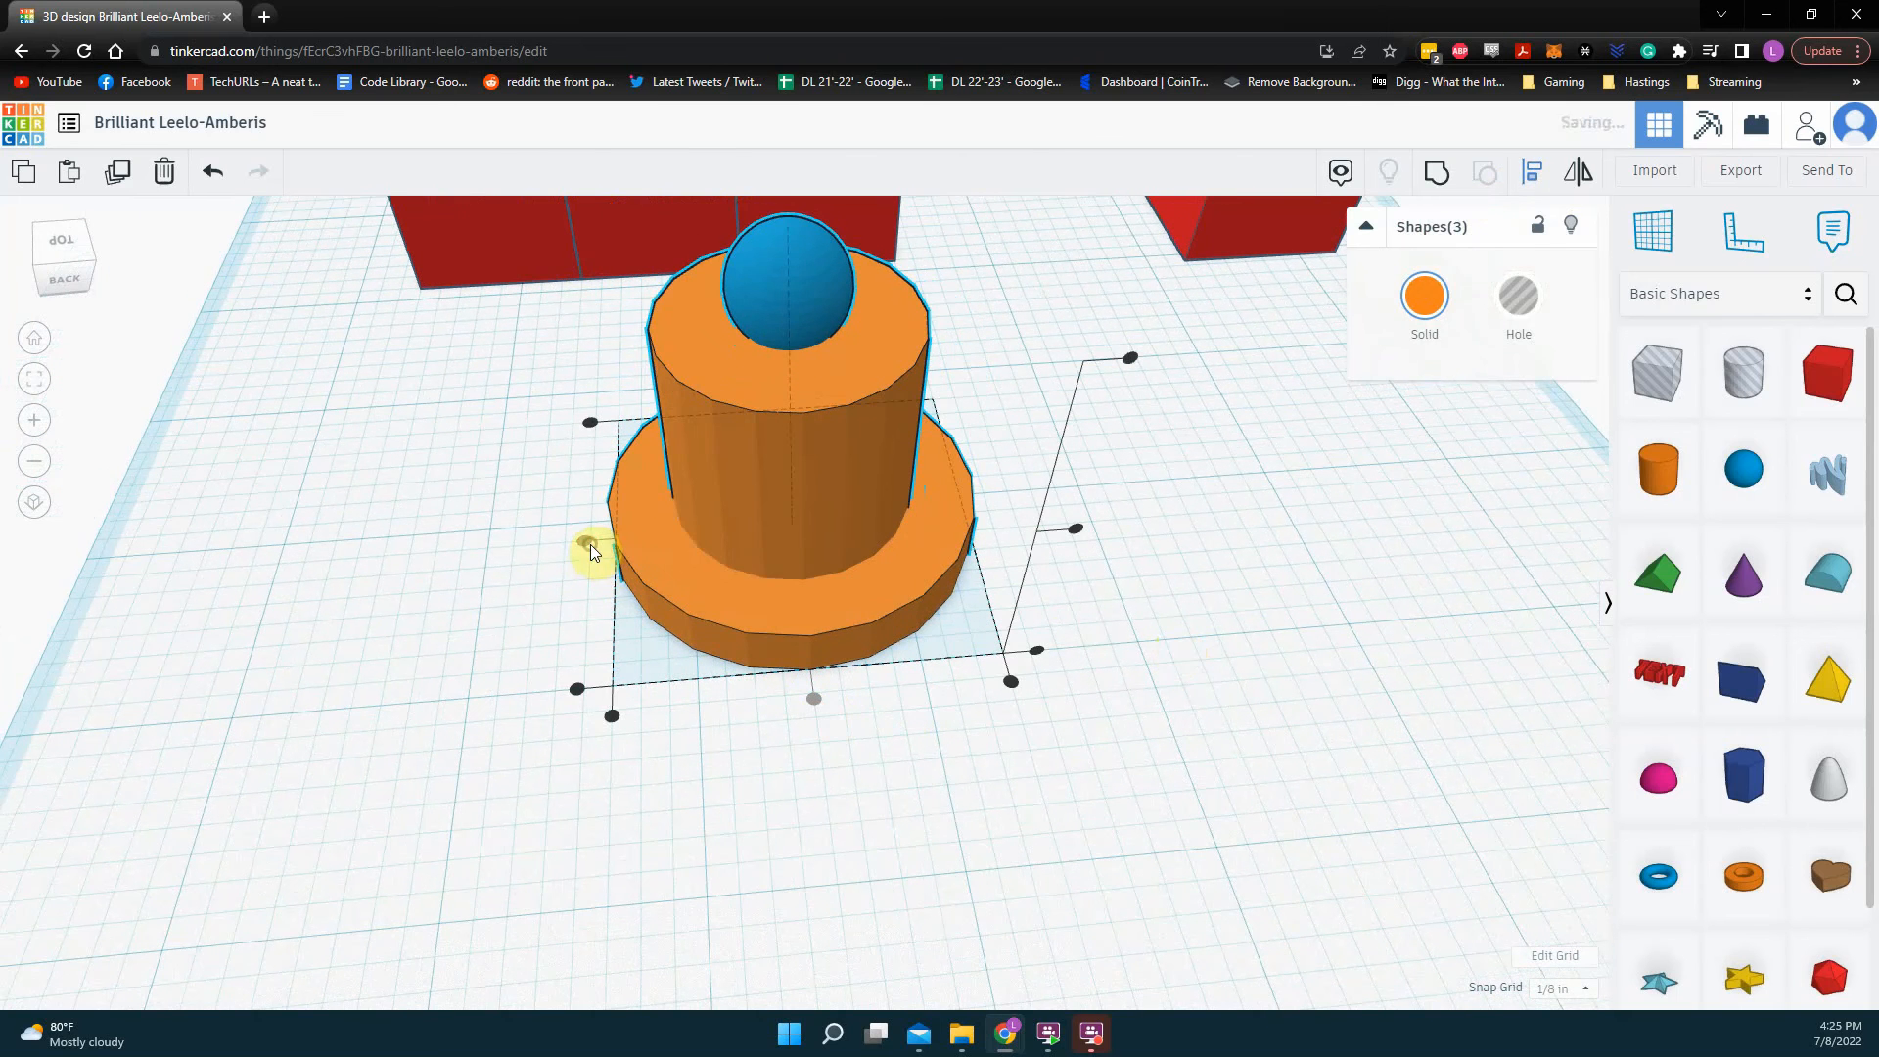
click(499, 701)
Step: Select the two cylinders and the sphere again and align them vertically by their tops
right_drag(447, 667, 704, 616)
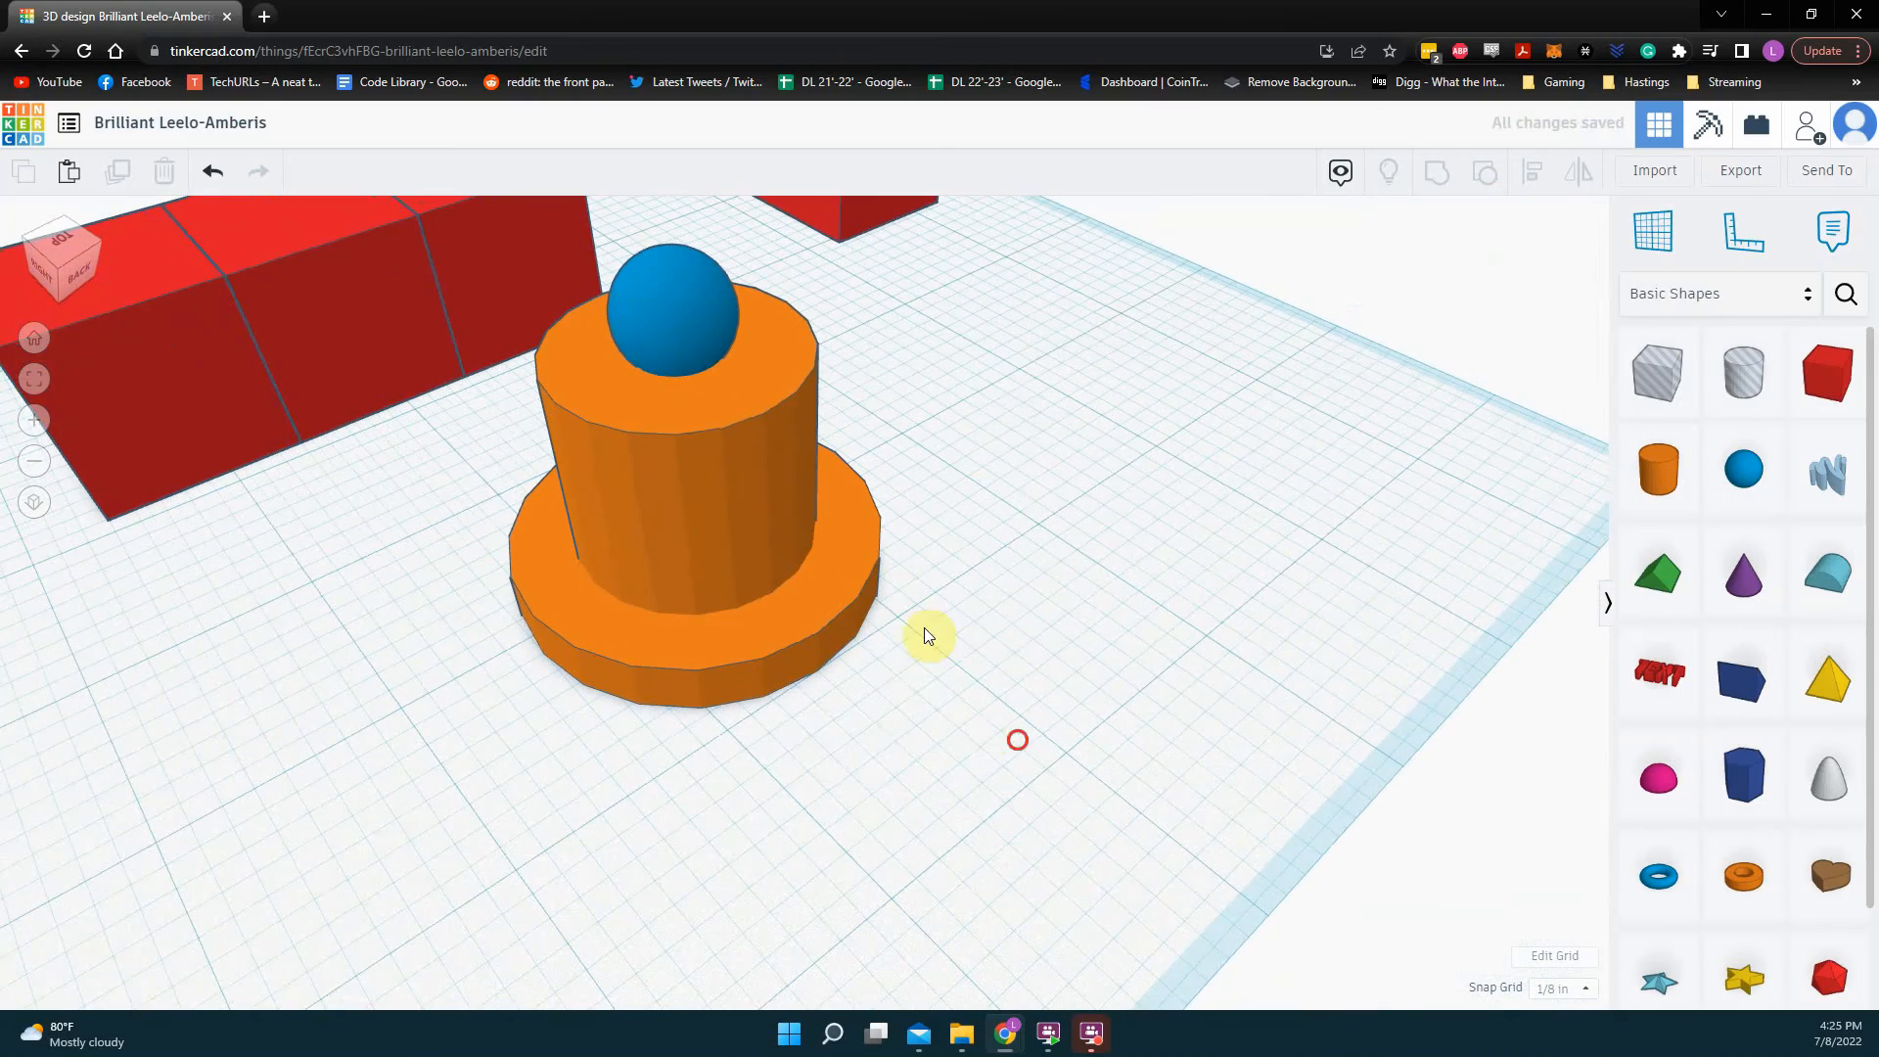
drag(1019, 741, 713, 361)
scroll(750, 419, down, 5)
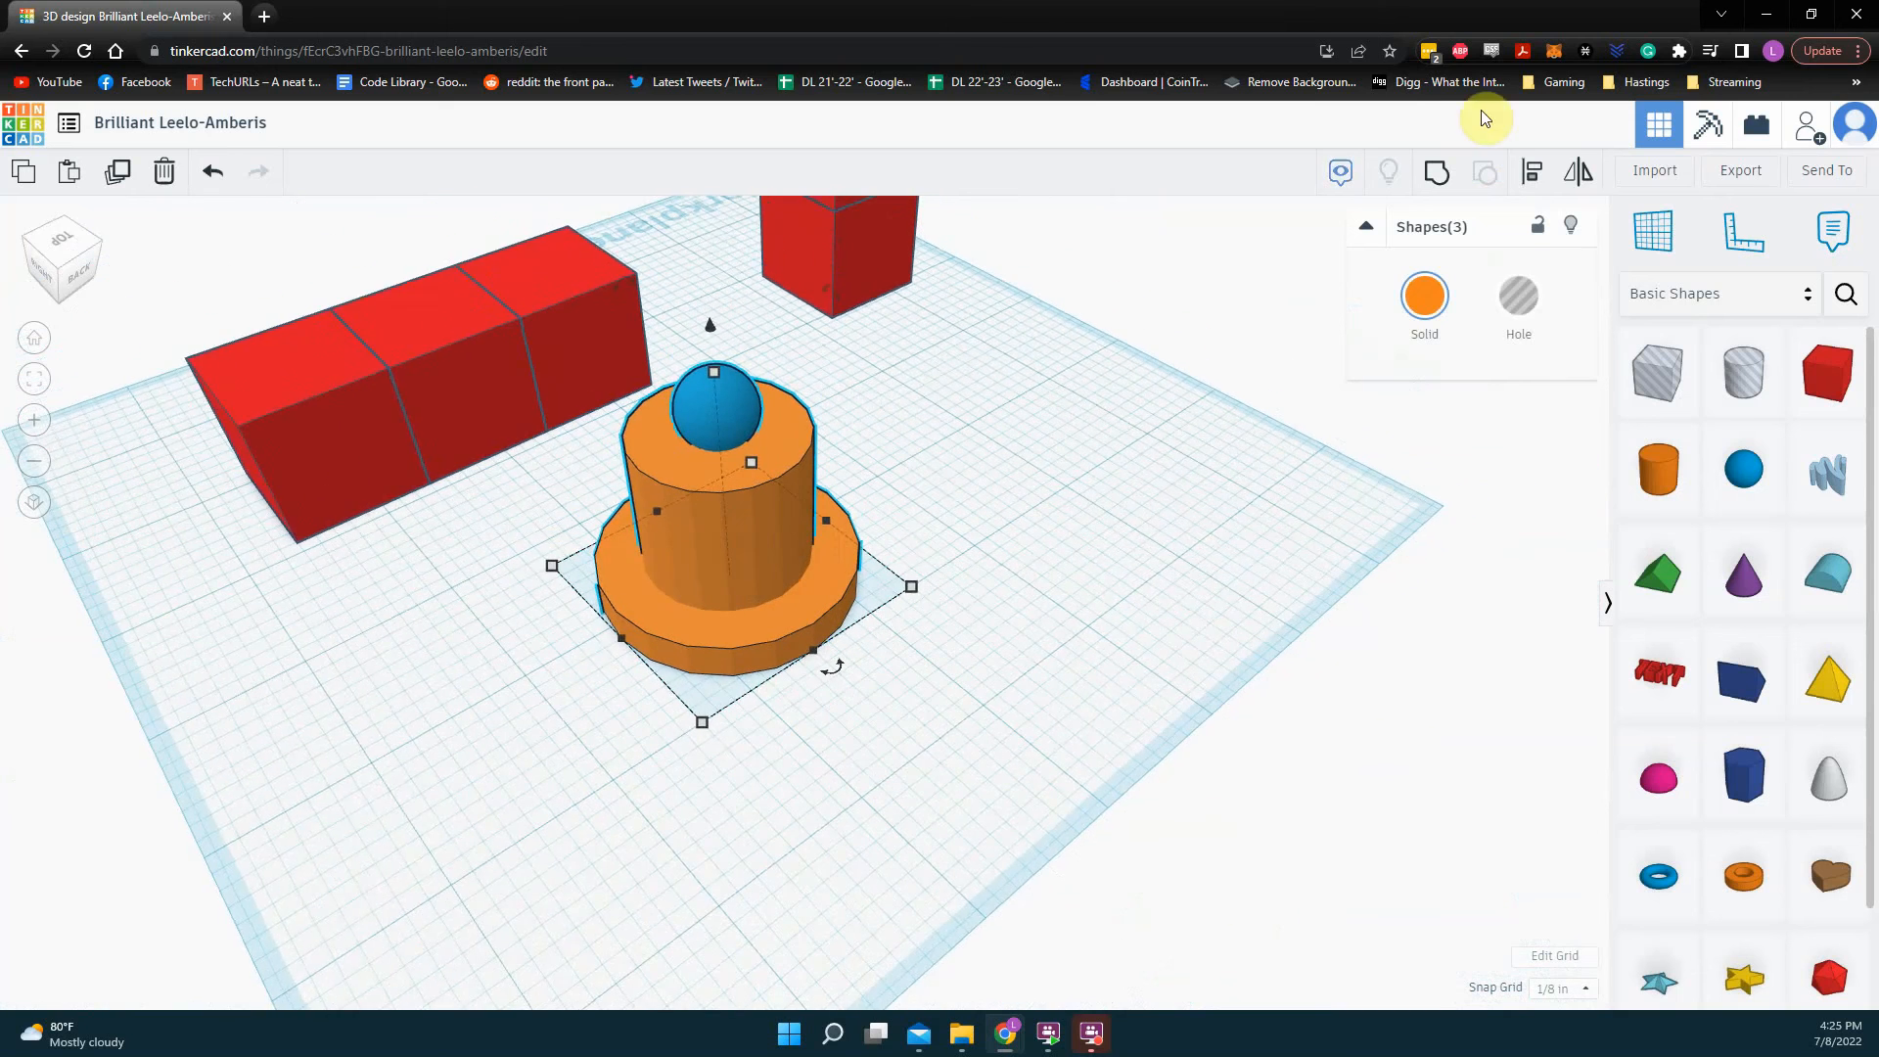
right_drag(1074, 595, 857, 520)
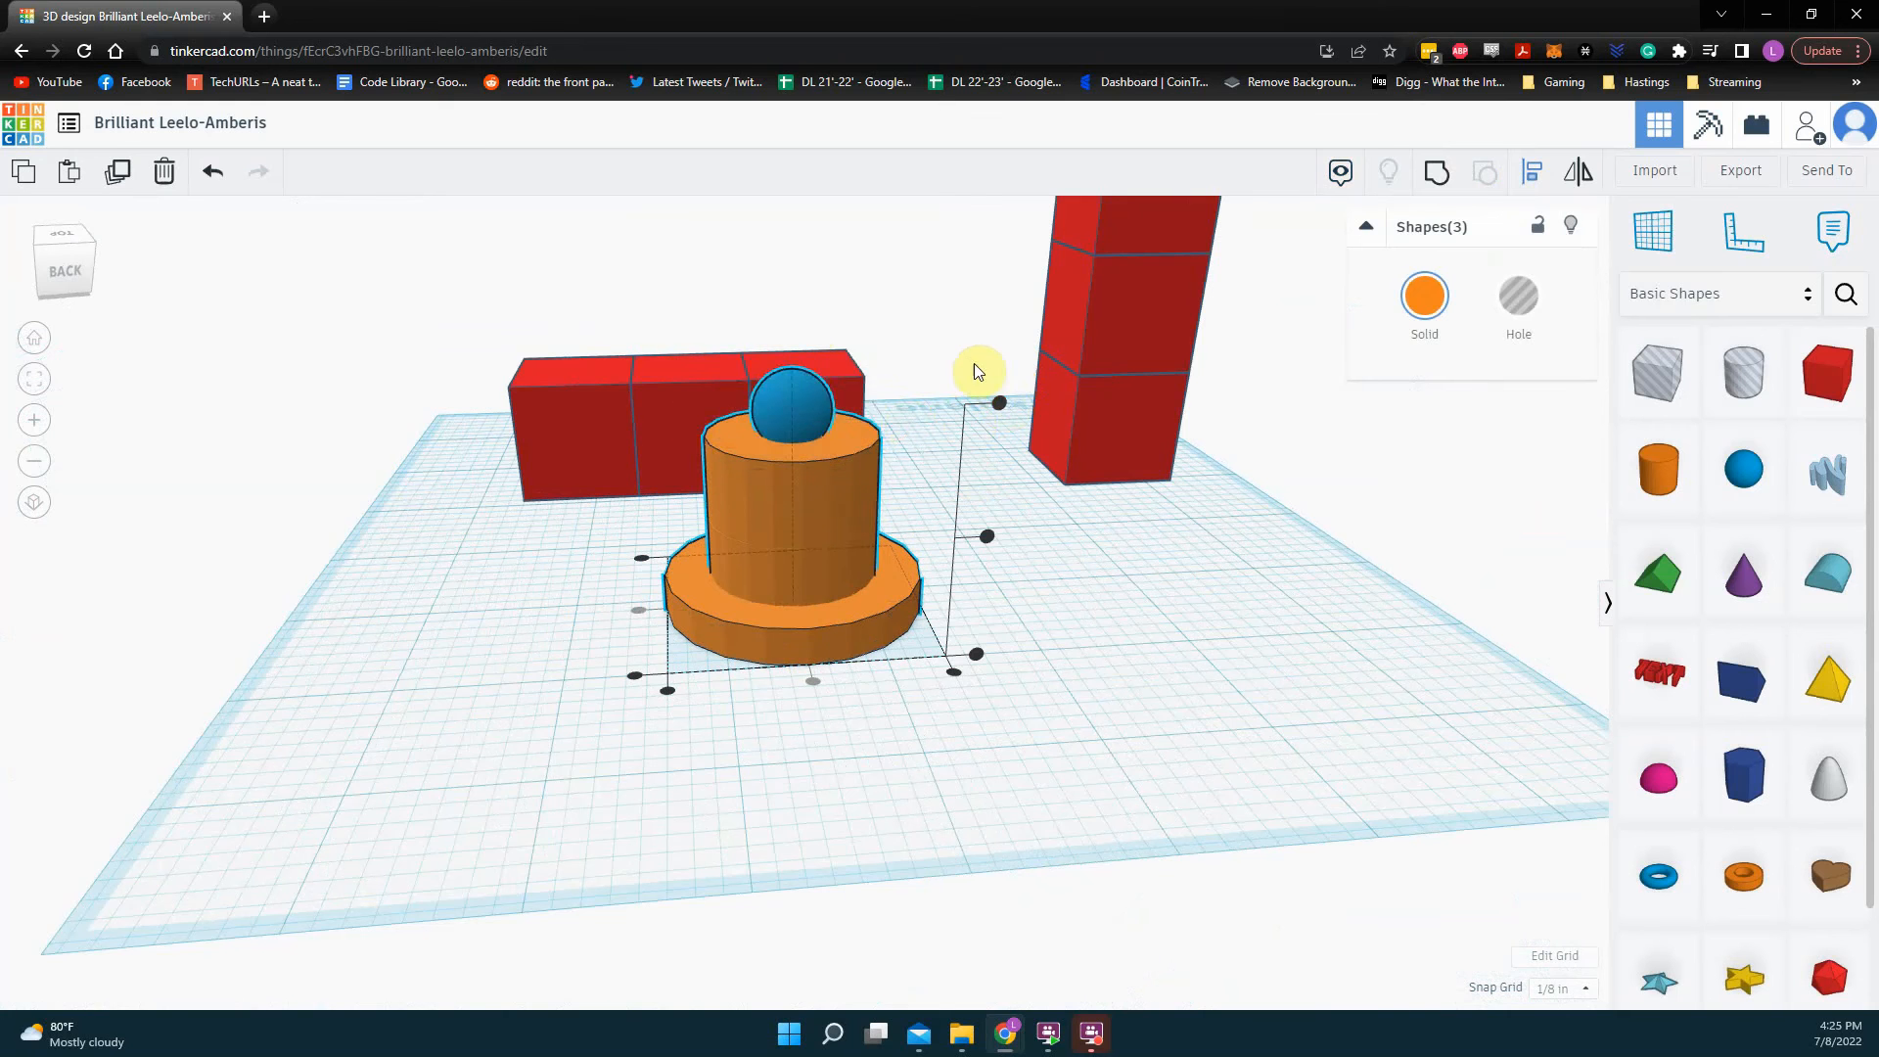
click(1002, 407)
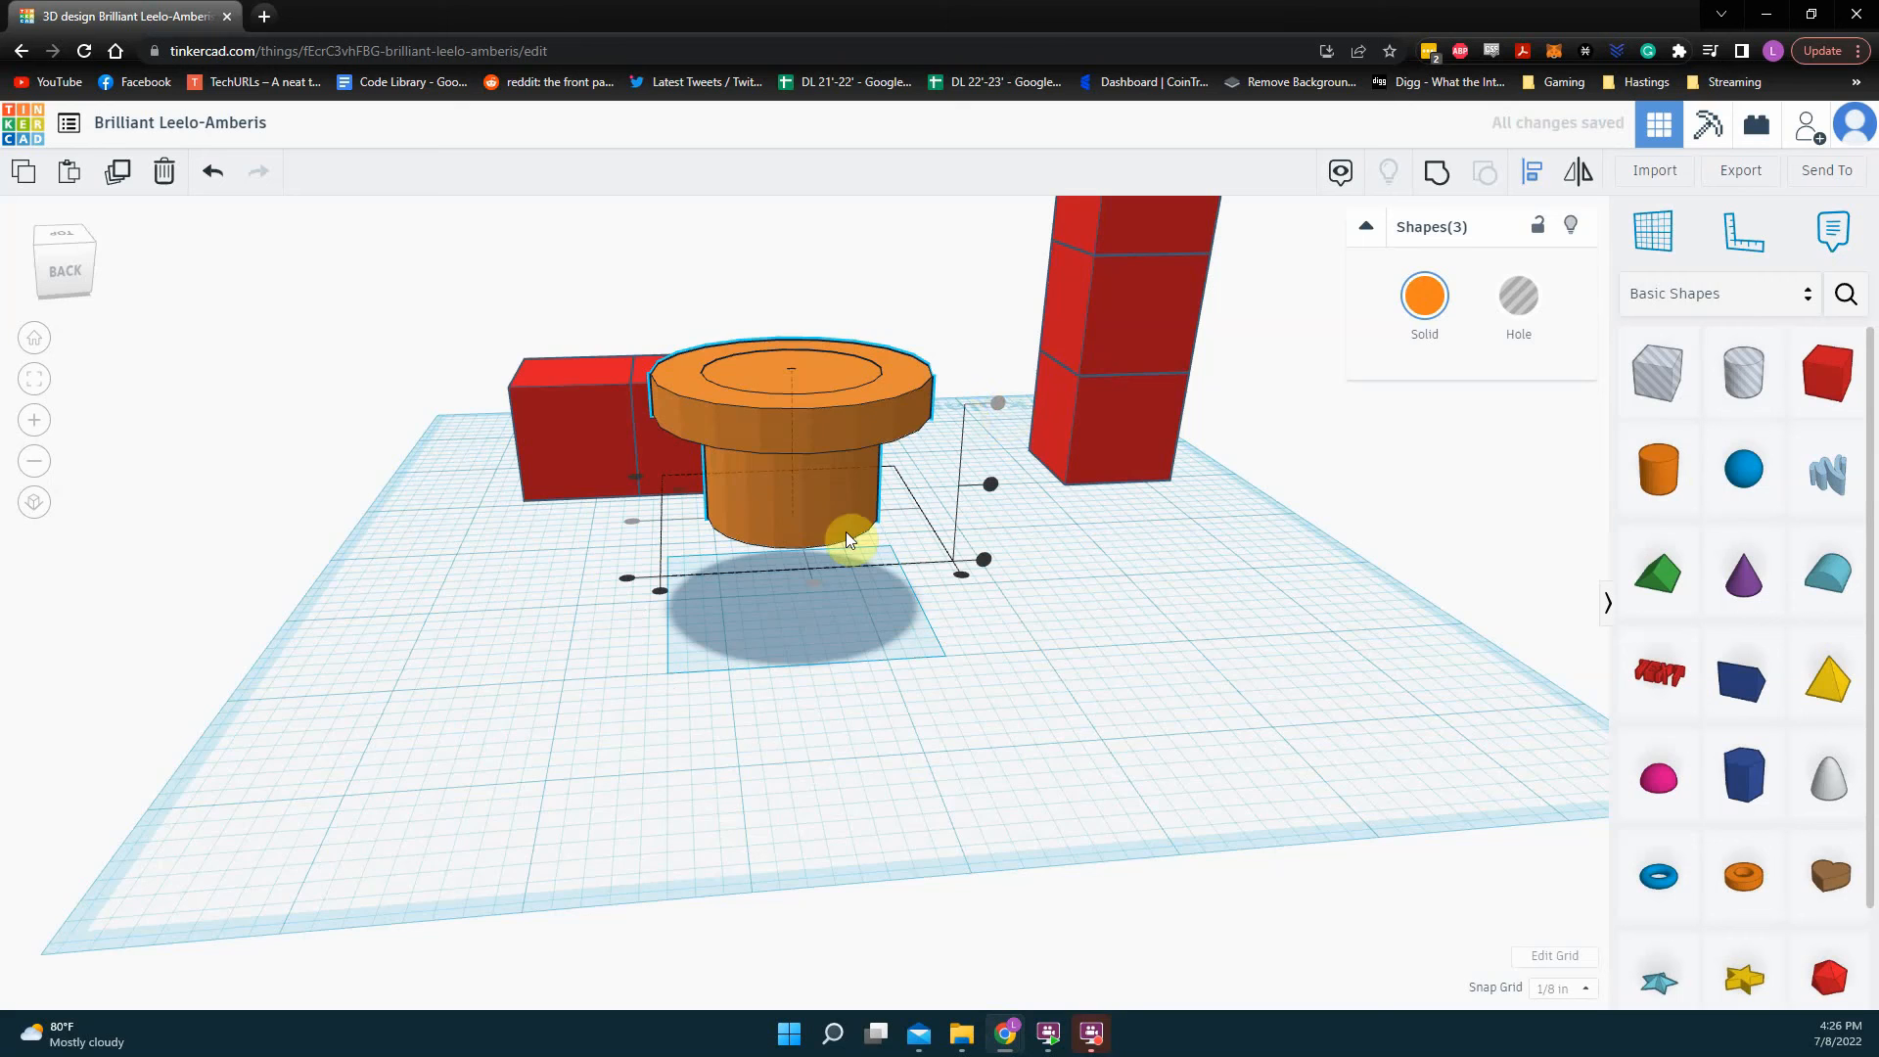
Step: Lower the narrow cylinder toward the workplane and bring the wide cylinder down onto its top, beneath the sphere
click(808, 585)
right_drag(808, 586, 792, 545)
click(793, 544)
drag(807, 302, 815, 448)
click(843, 409)
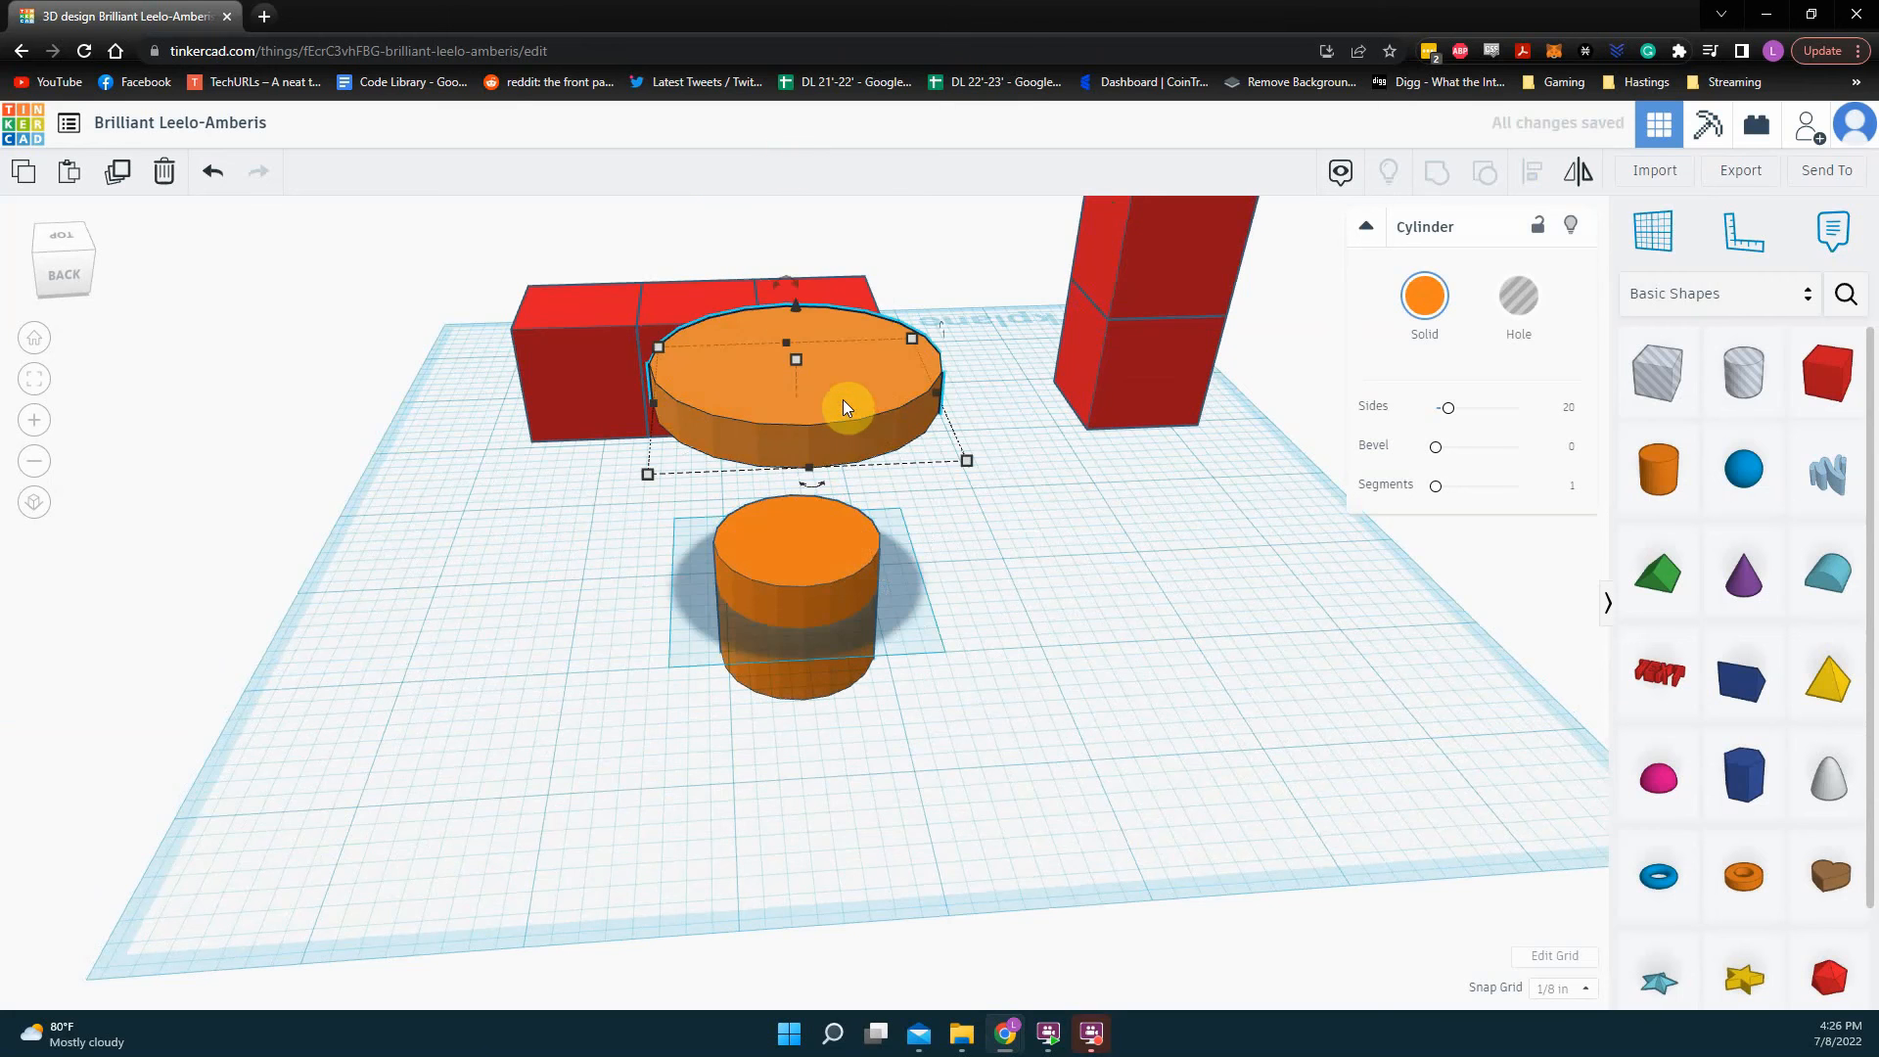
drag(801, 306, 796, 411)
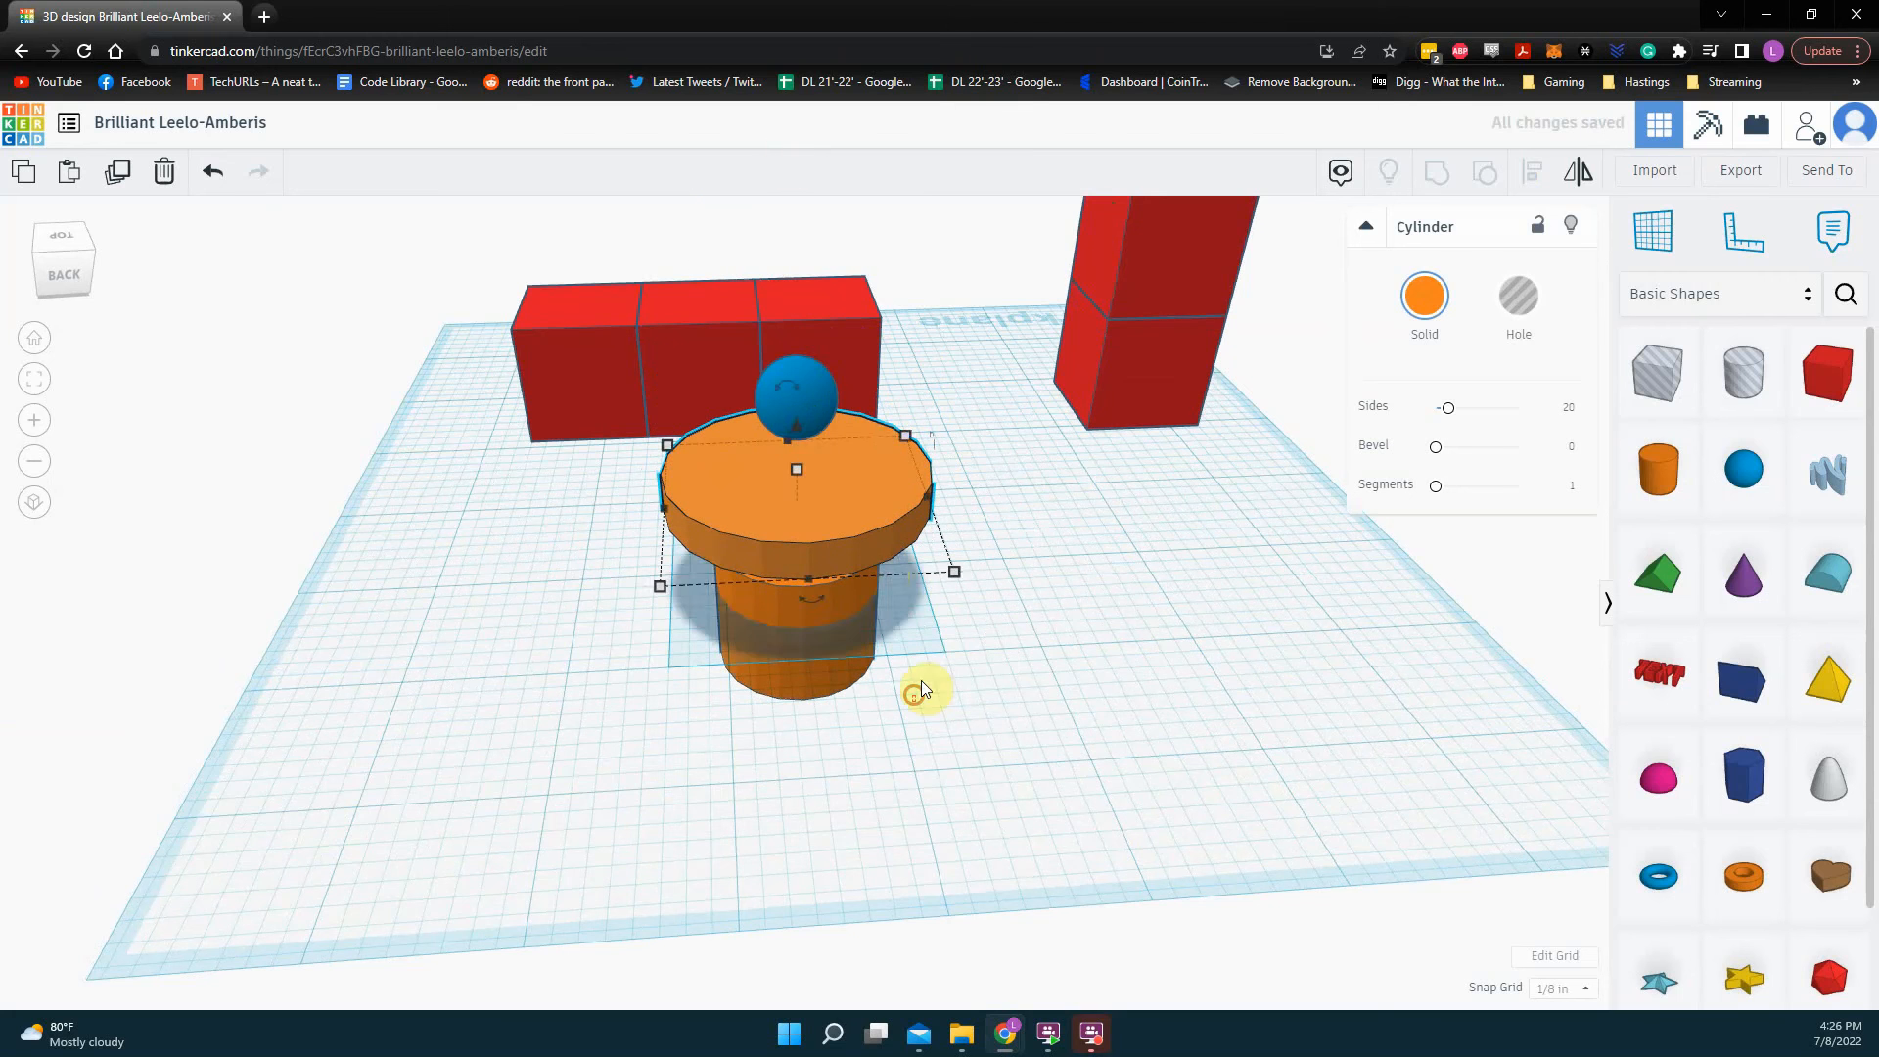
click(920, 679)
click(843, 637)
shift+click(872, 514)
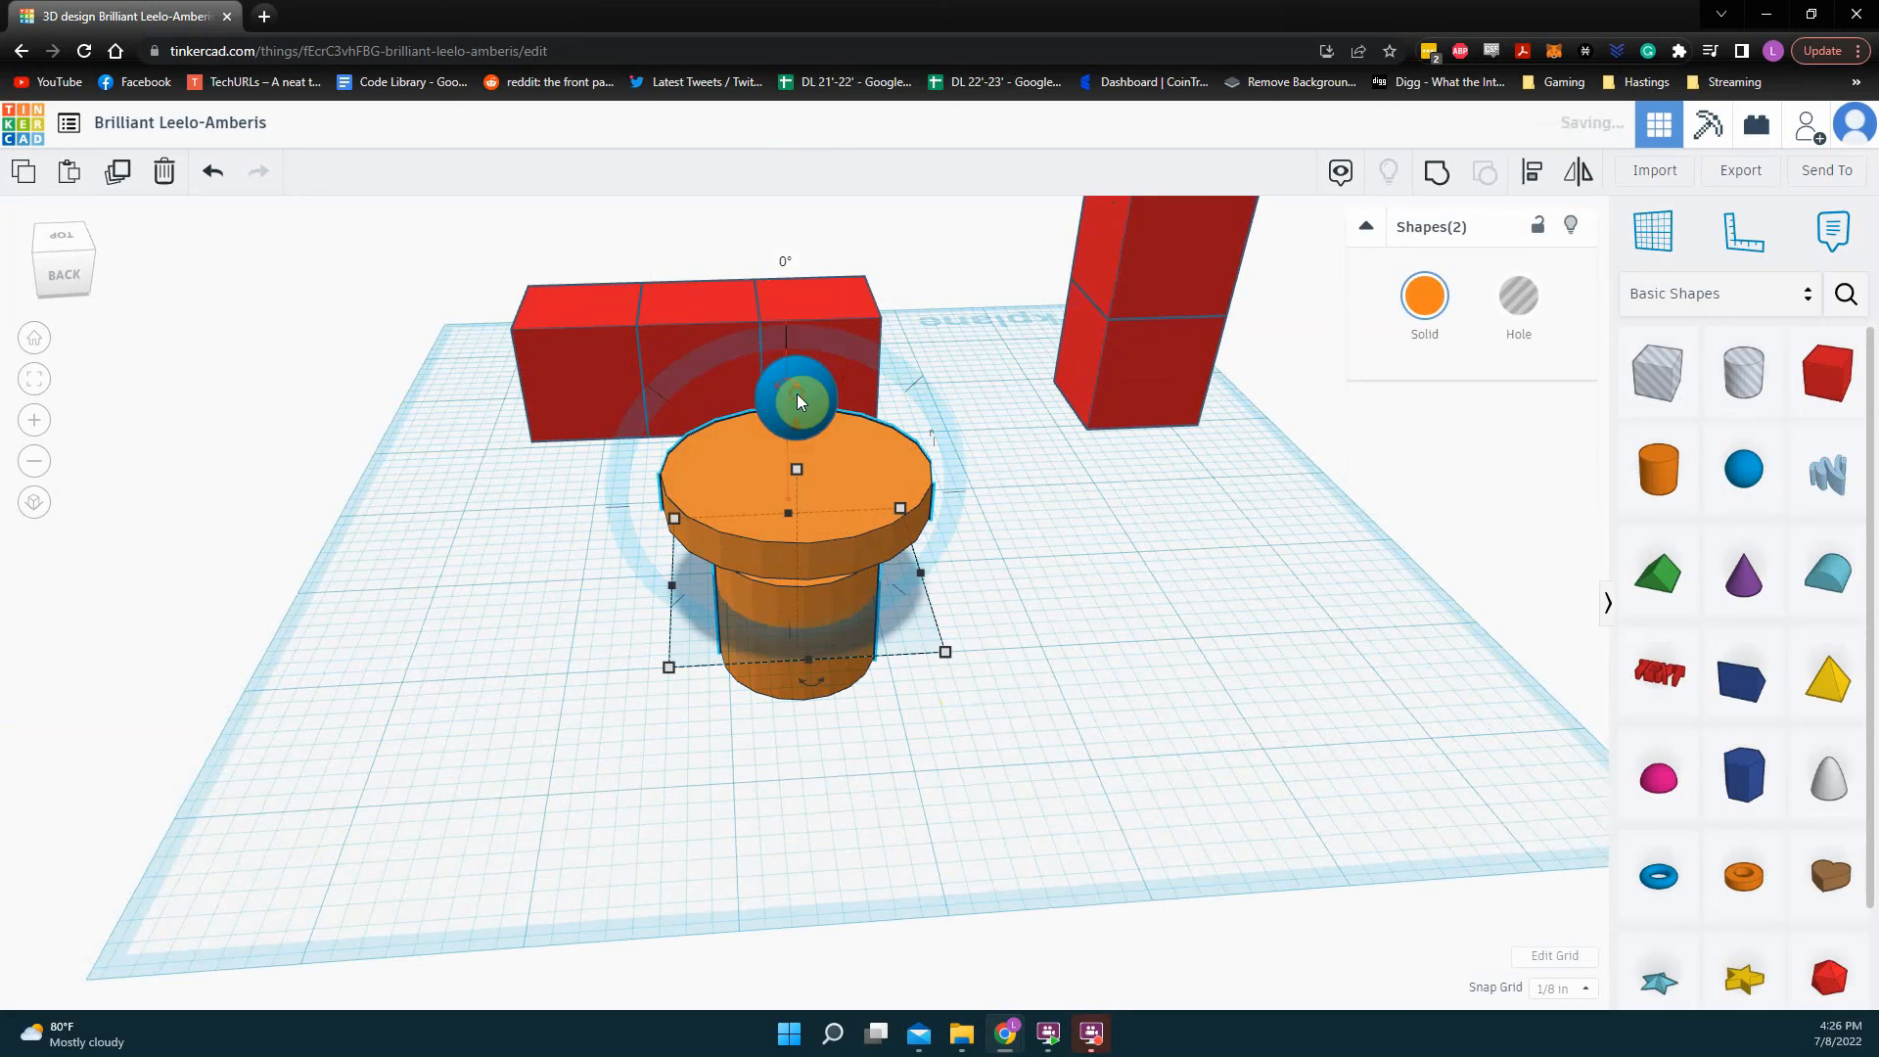
click(1194, 670)
right_drag(818, 614, 872, 550)
click(865, 589)
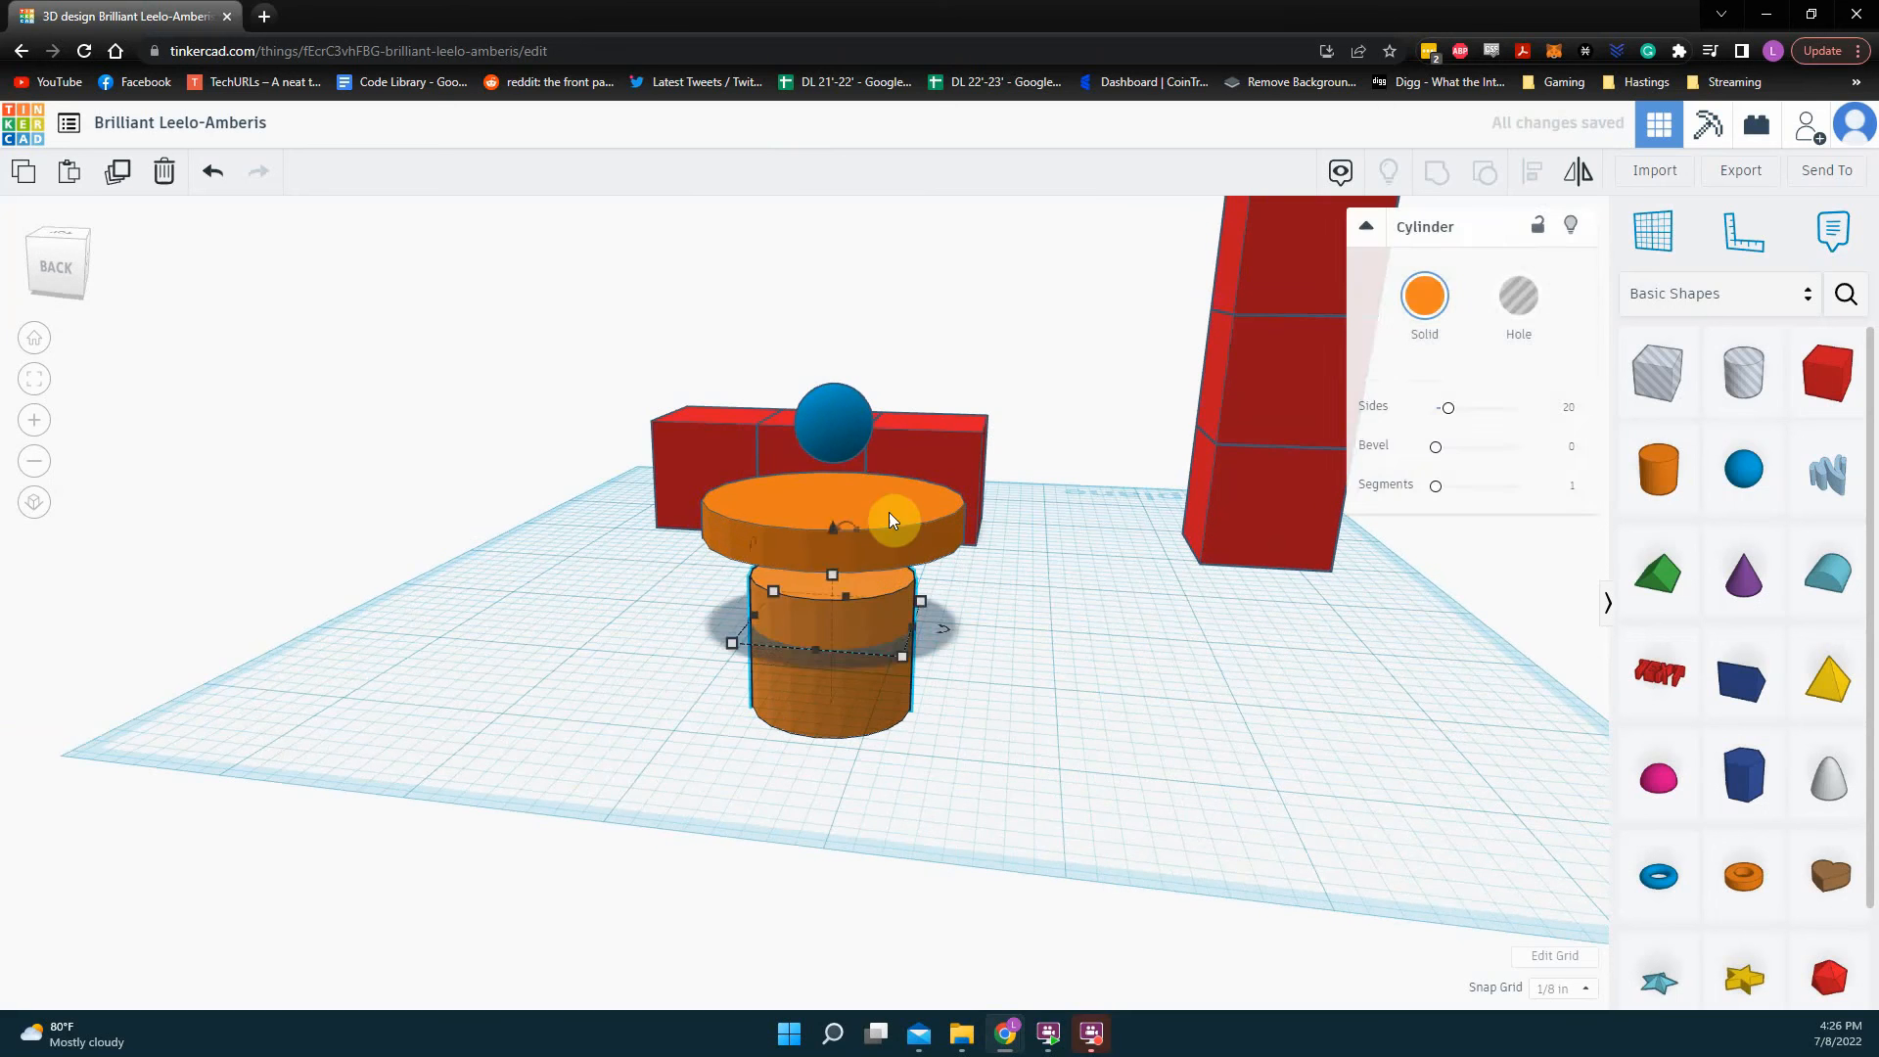
shift+click(889, 513)
shift+click(830, 419)
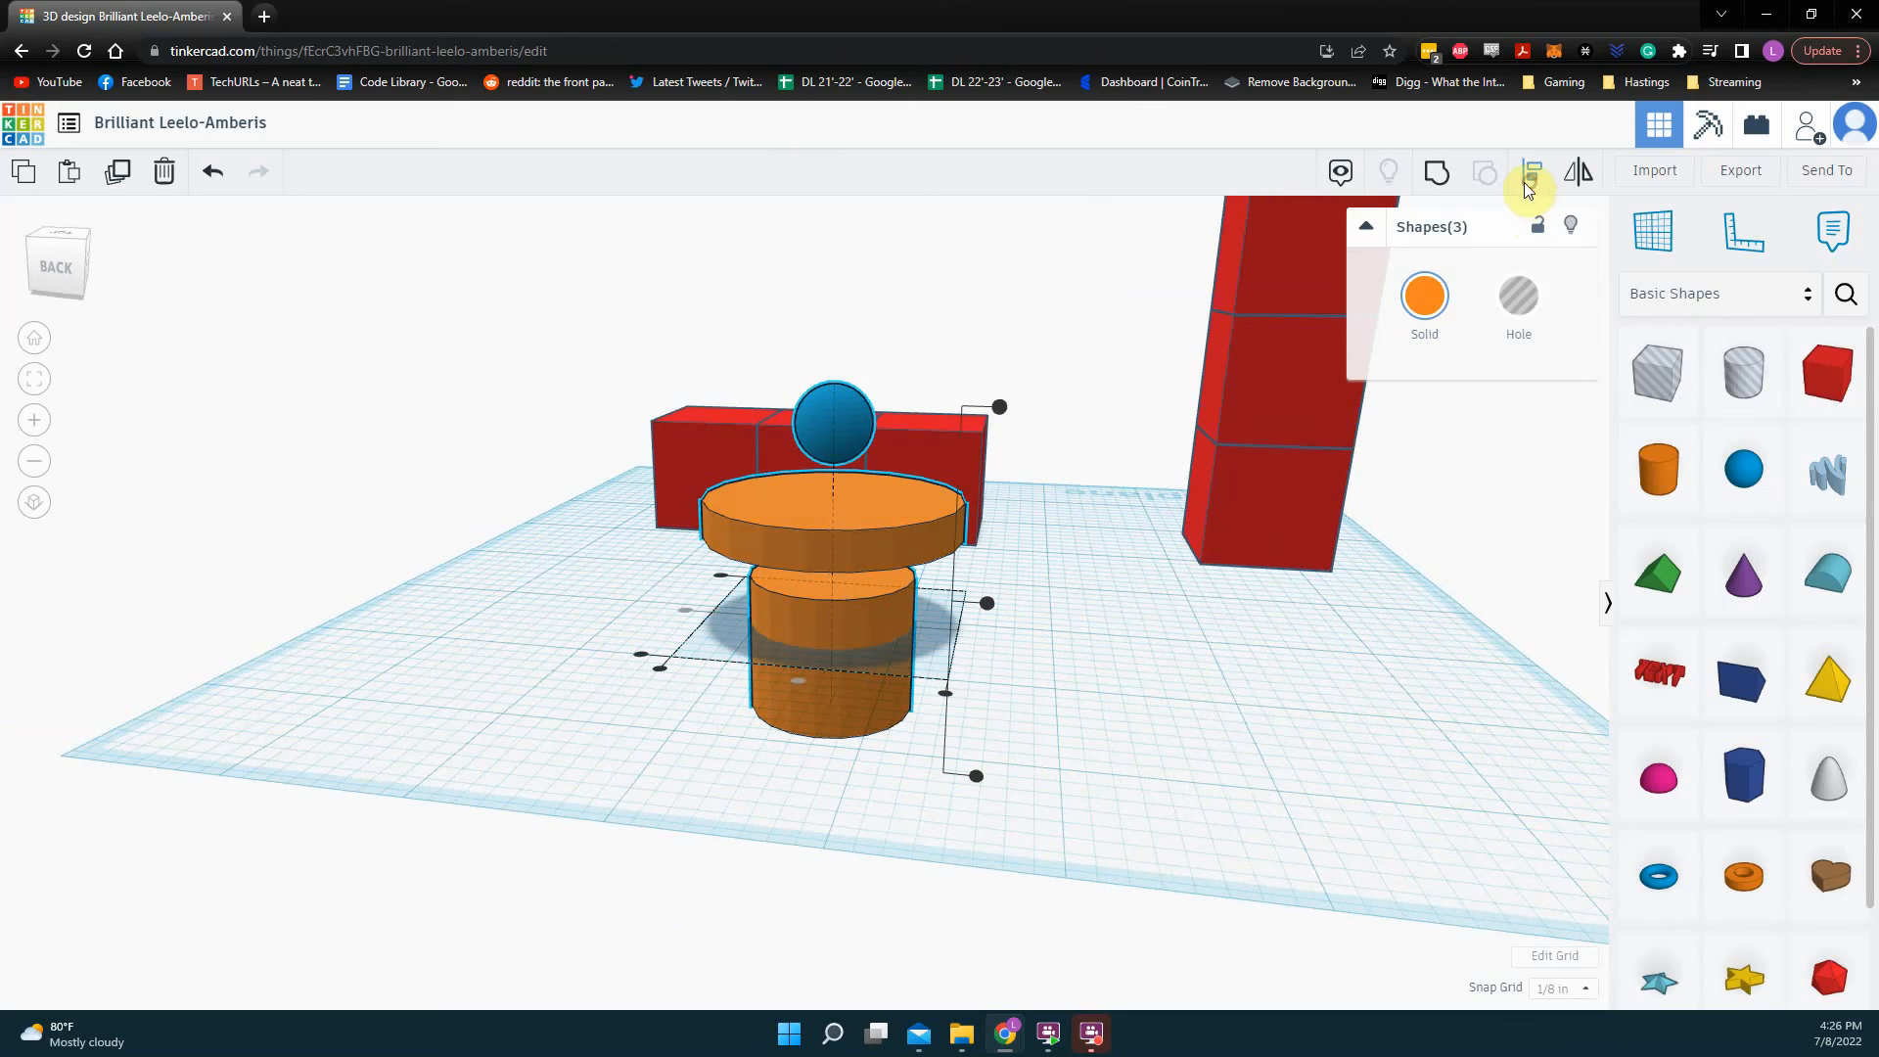
click(947, 692)
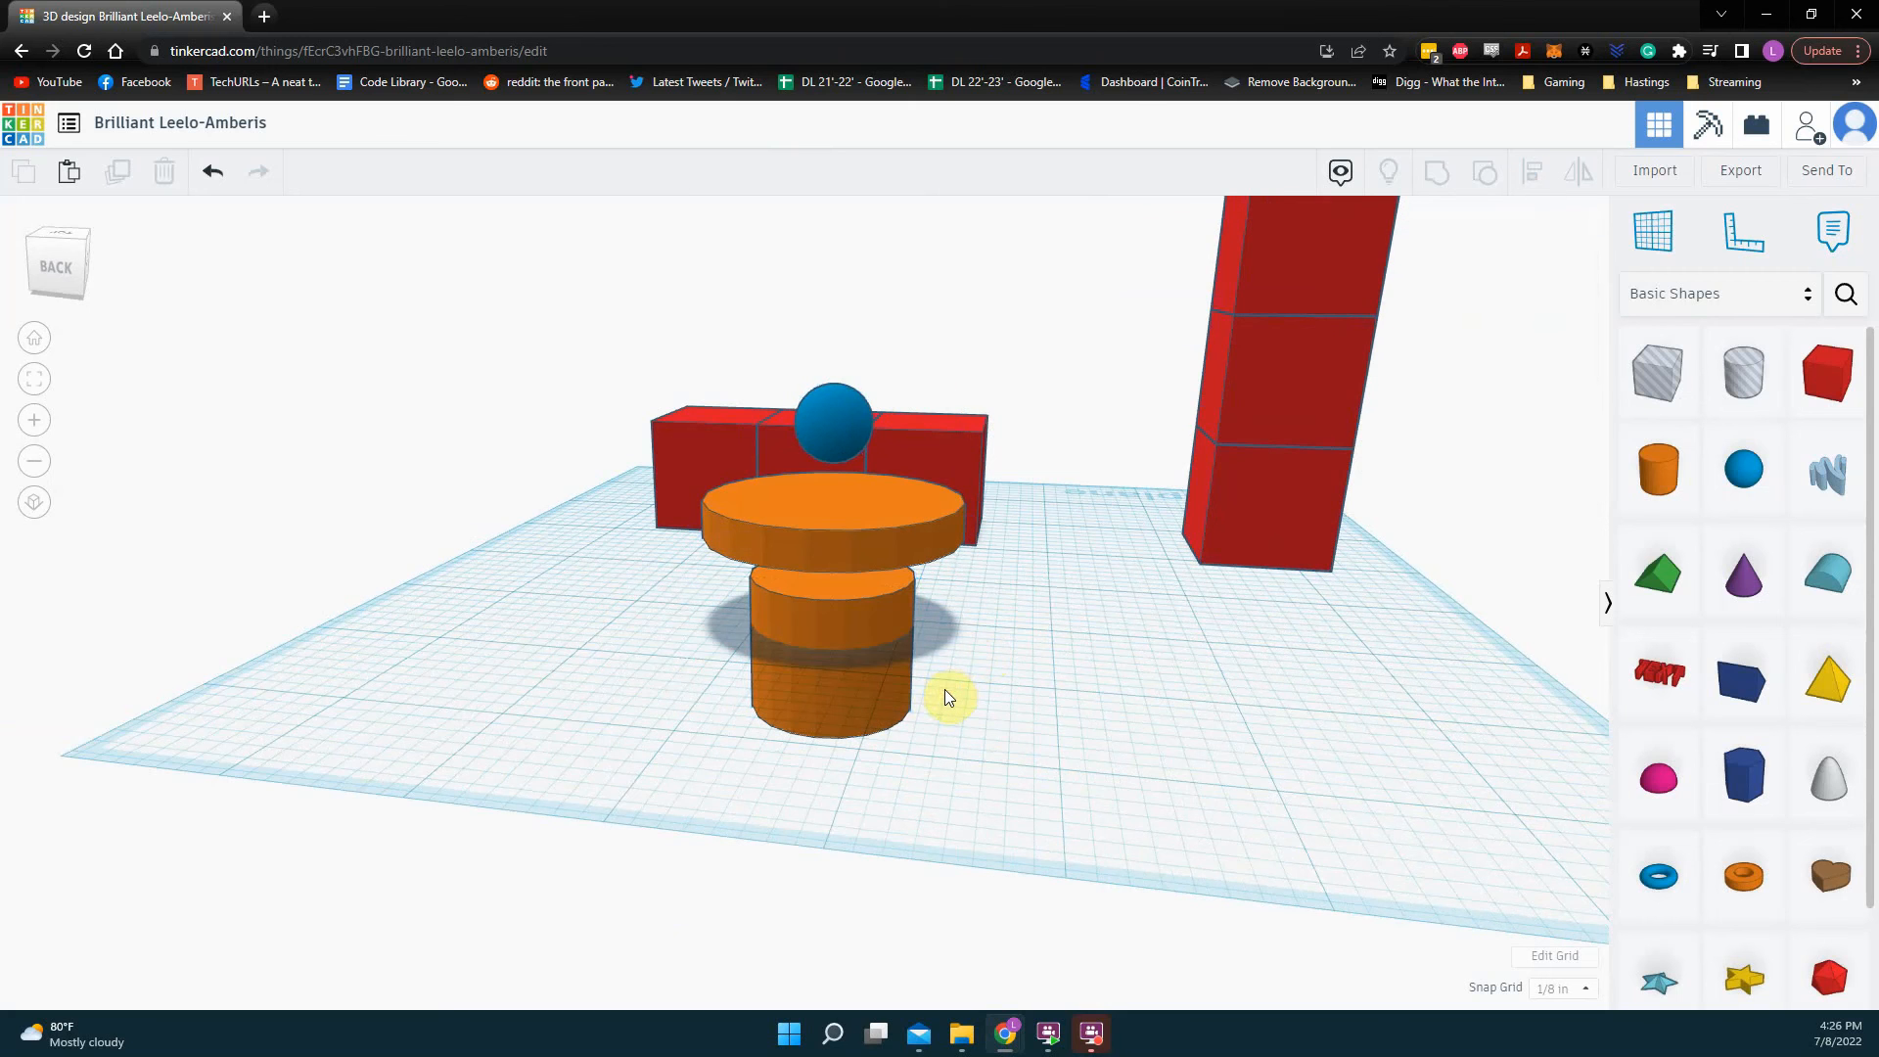
right_drag(933, 707, 972, 752)
click(751, 577)
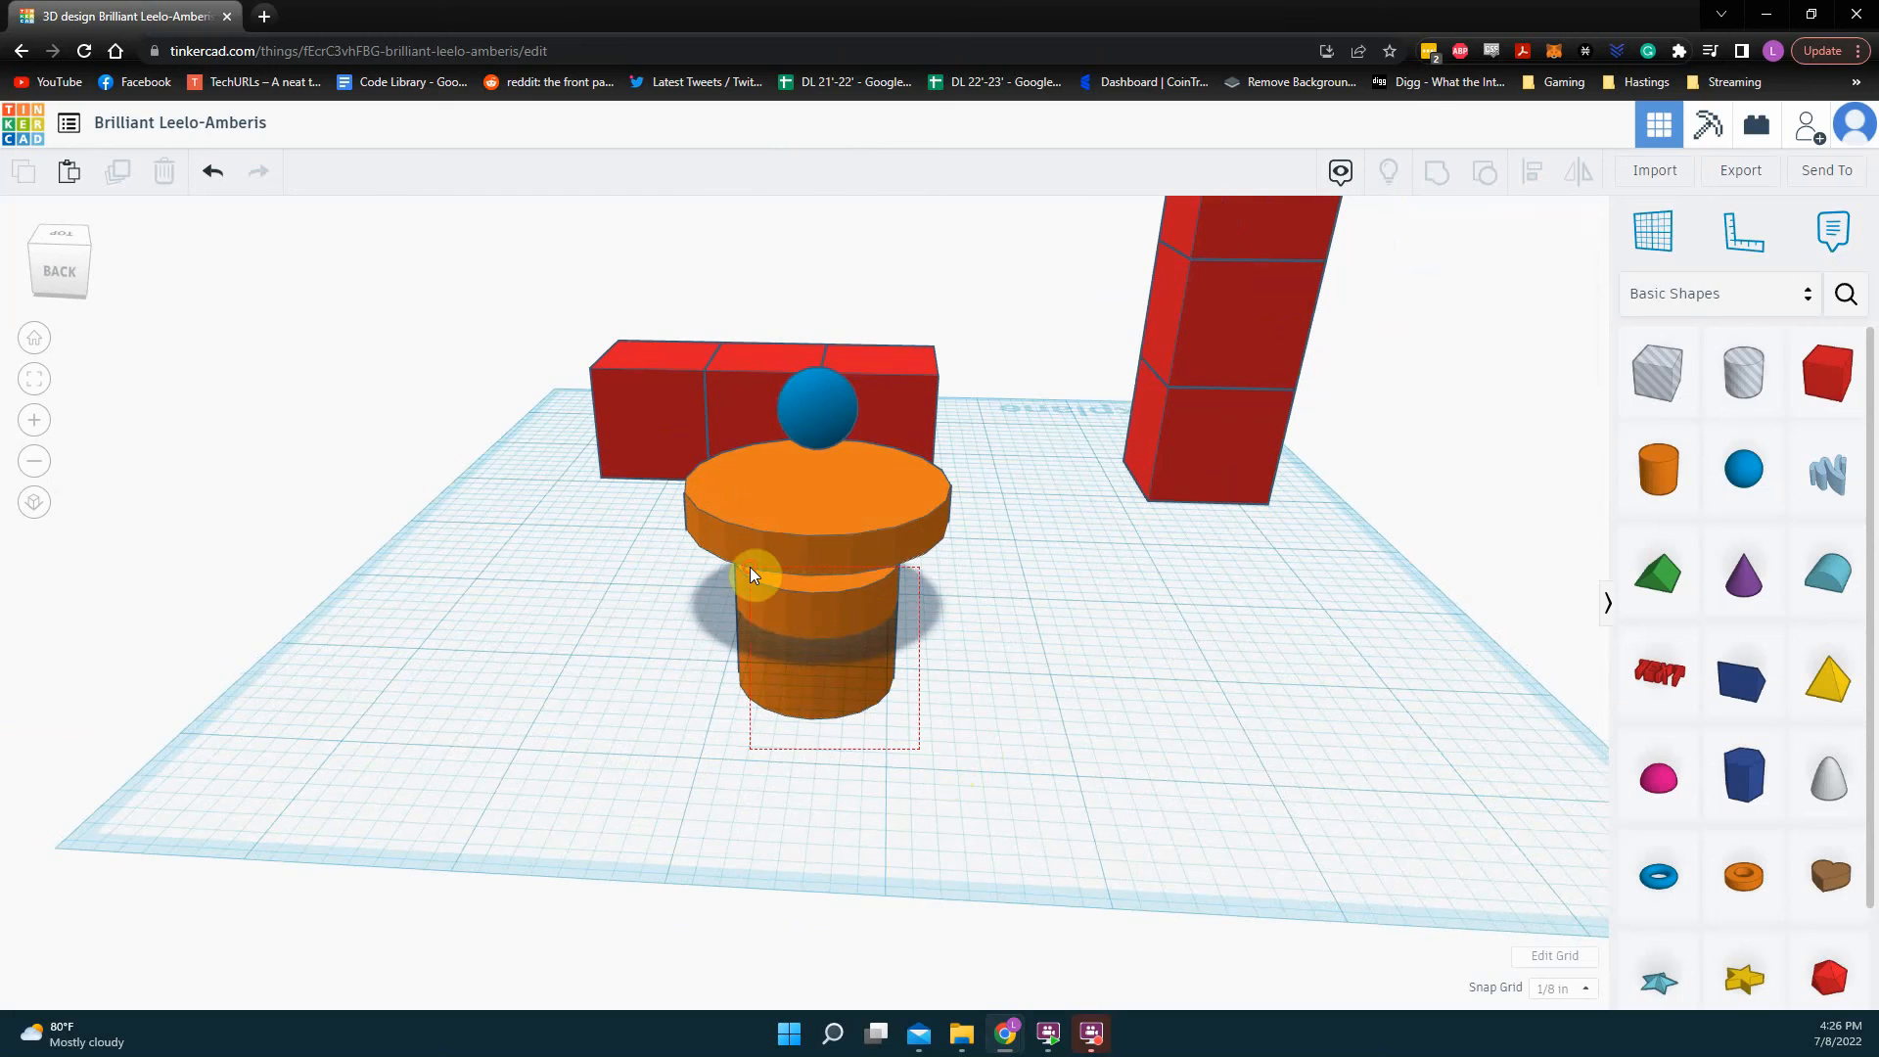
shift+click(774, 546)
click(1196, 768)
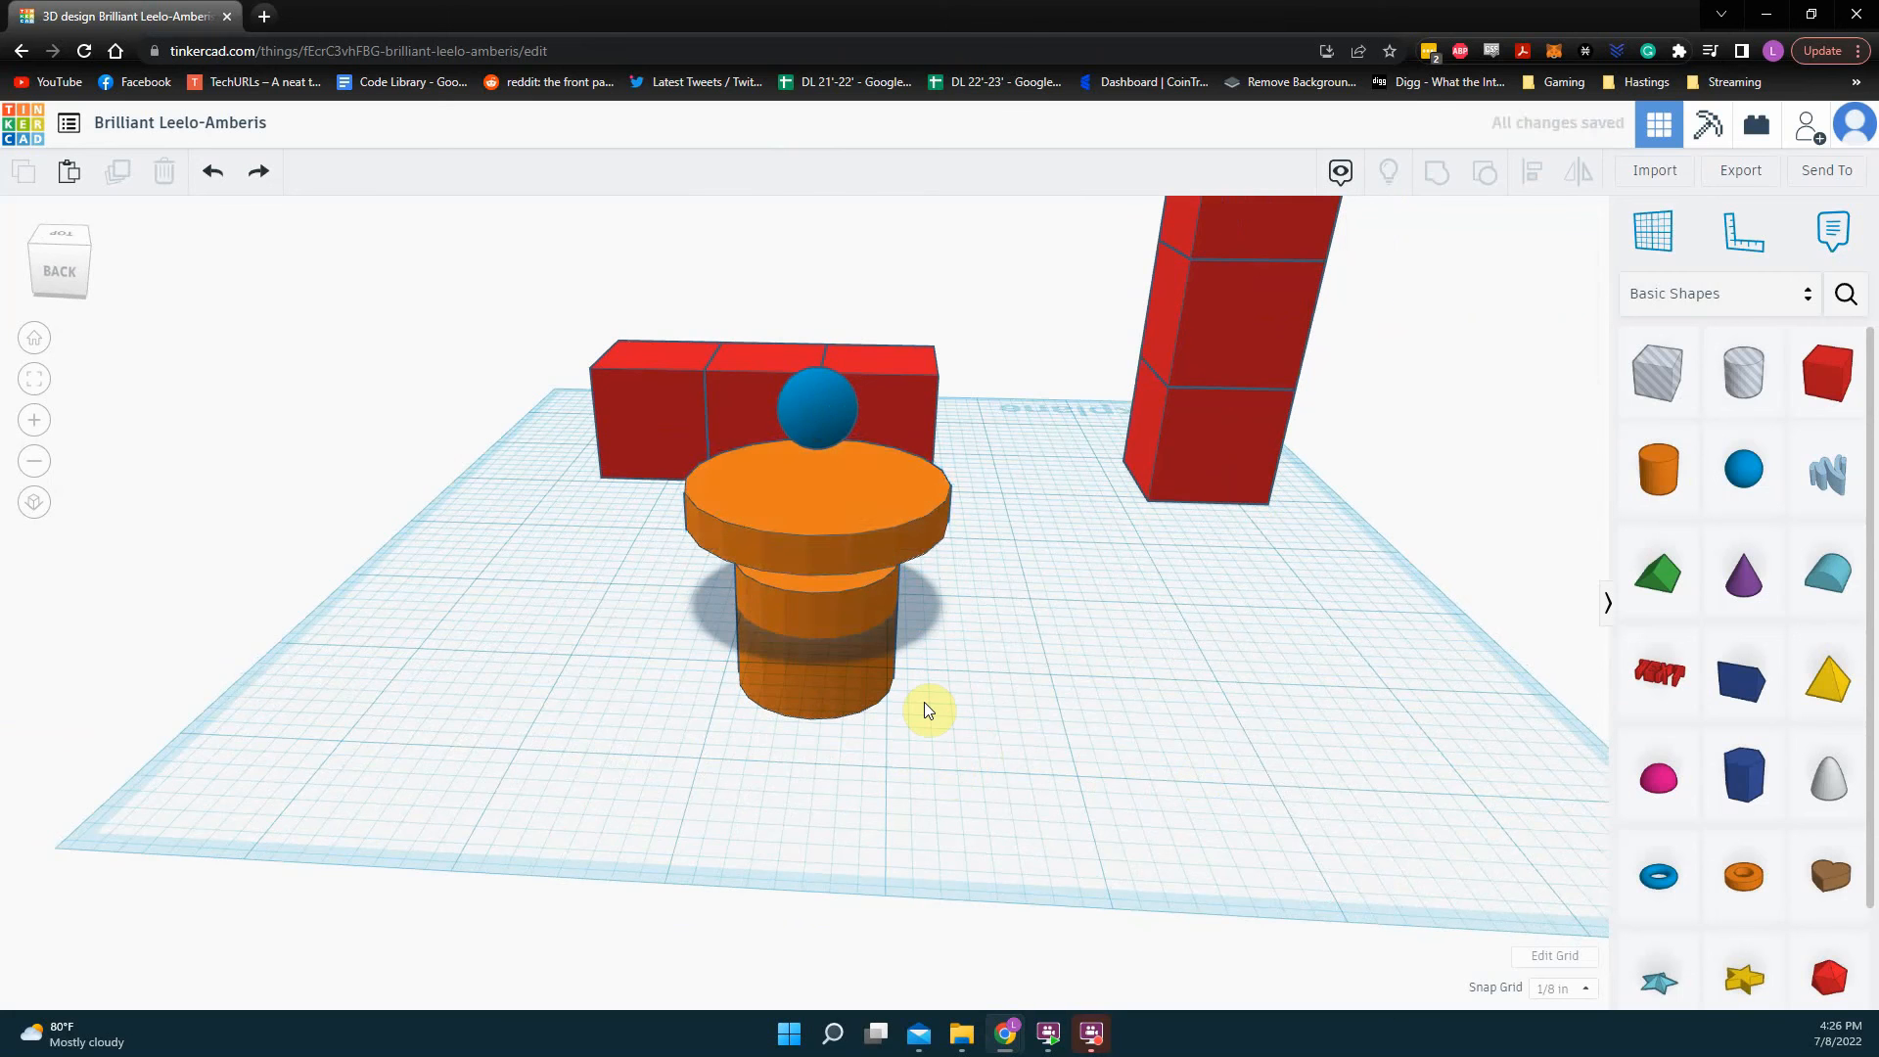
Step: Undo the height changes and the vertical alignment of the two cylinders and the sphere, back to the wide-base stack
key(ctrl+z)
key(ctrl+z)
right_drag(954, 666, 1082, 746)
key(ctrl+z)
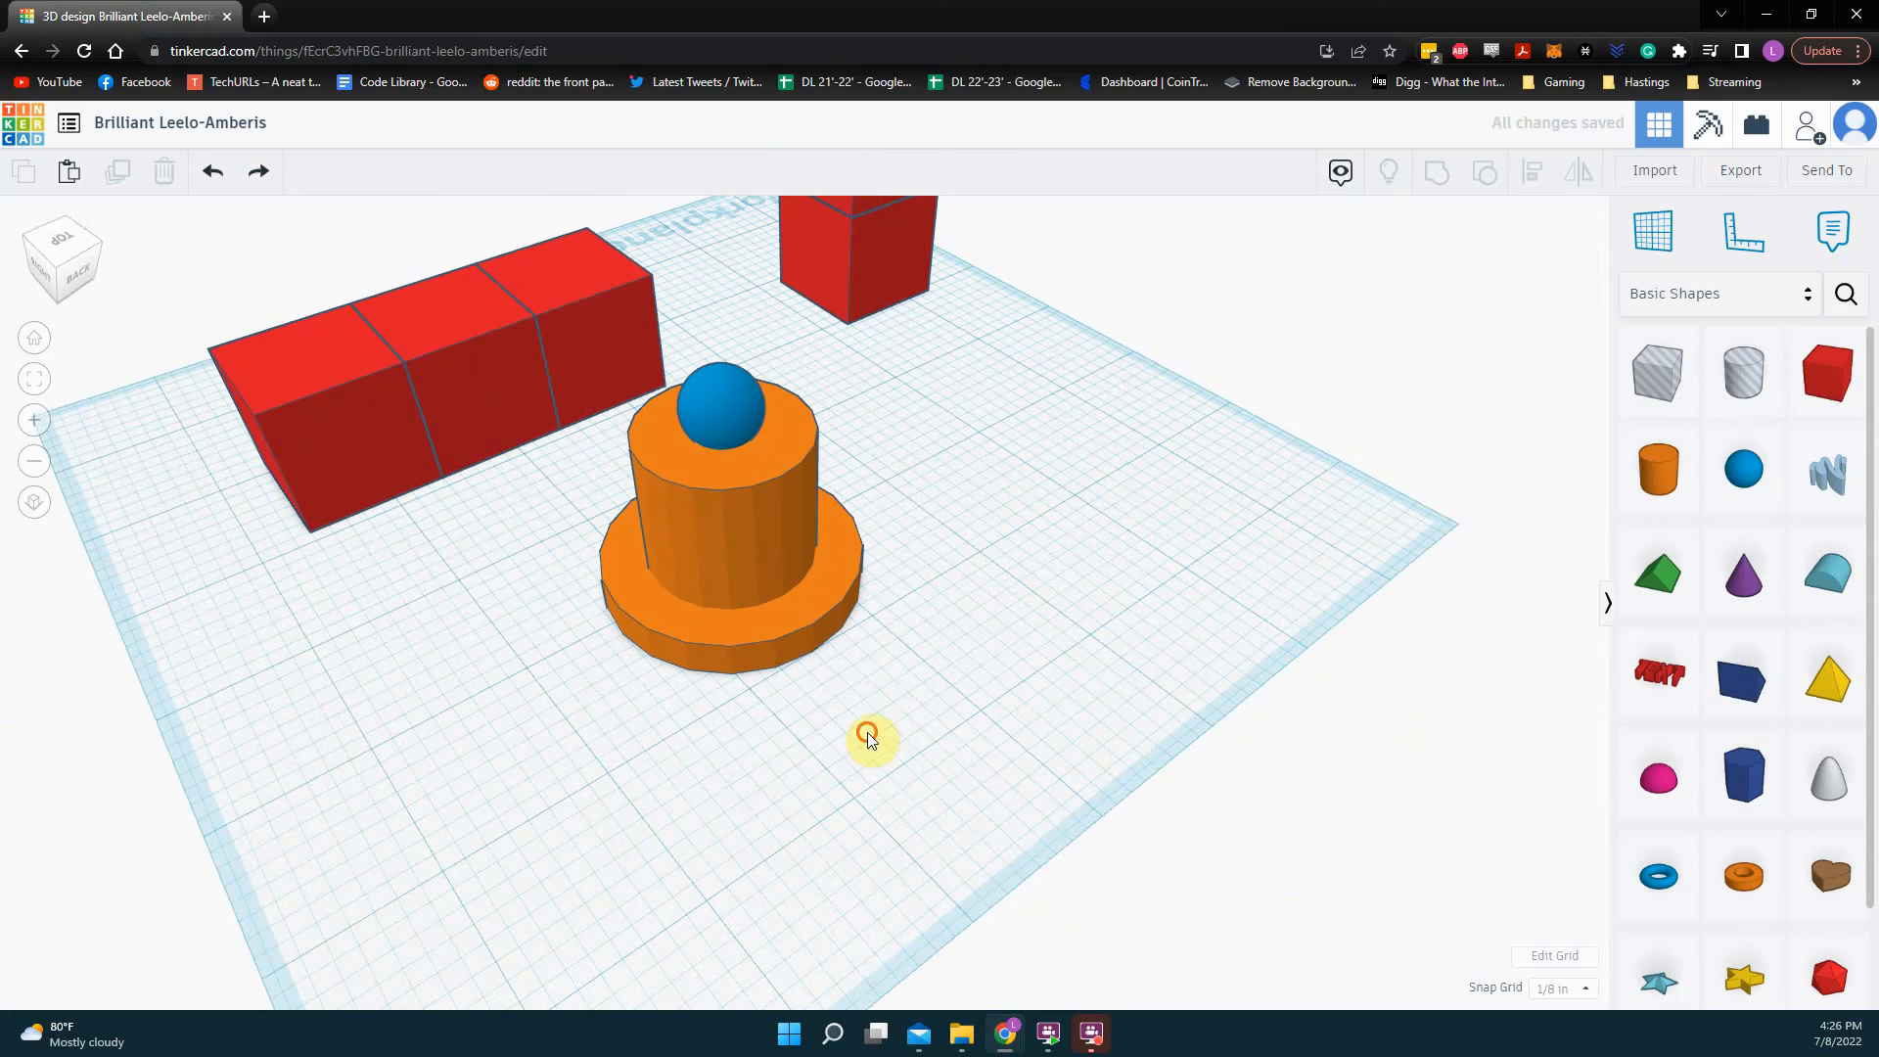
Step: Select the wide-base stack of two cylinders and the sphere, and align it to one side edge, then to the opposite one
drag(839, 690, 703, 402)
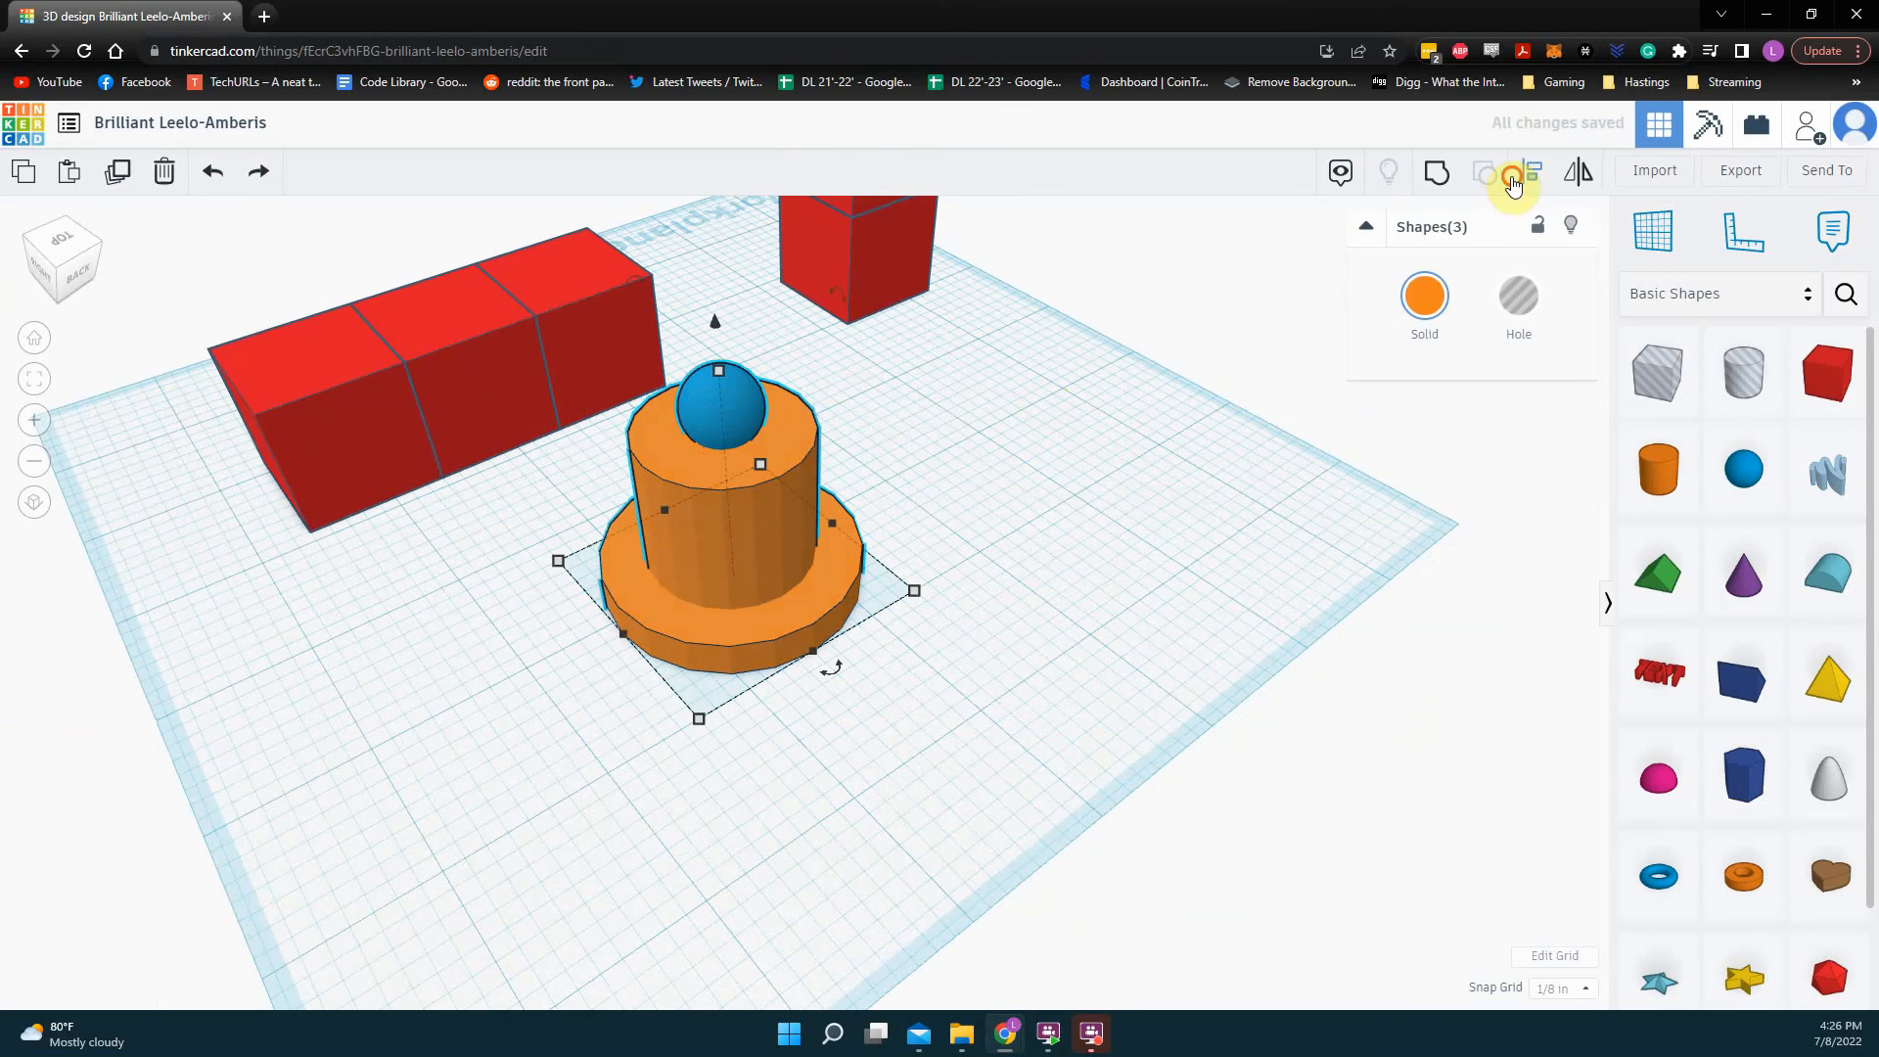
right_drag(977, 606, 1021, 617)
drag(996, 619, 983, 648)
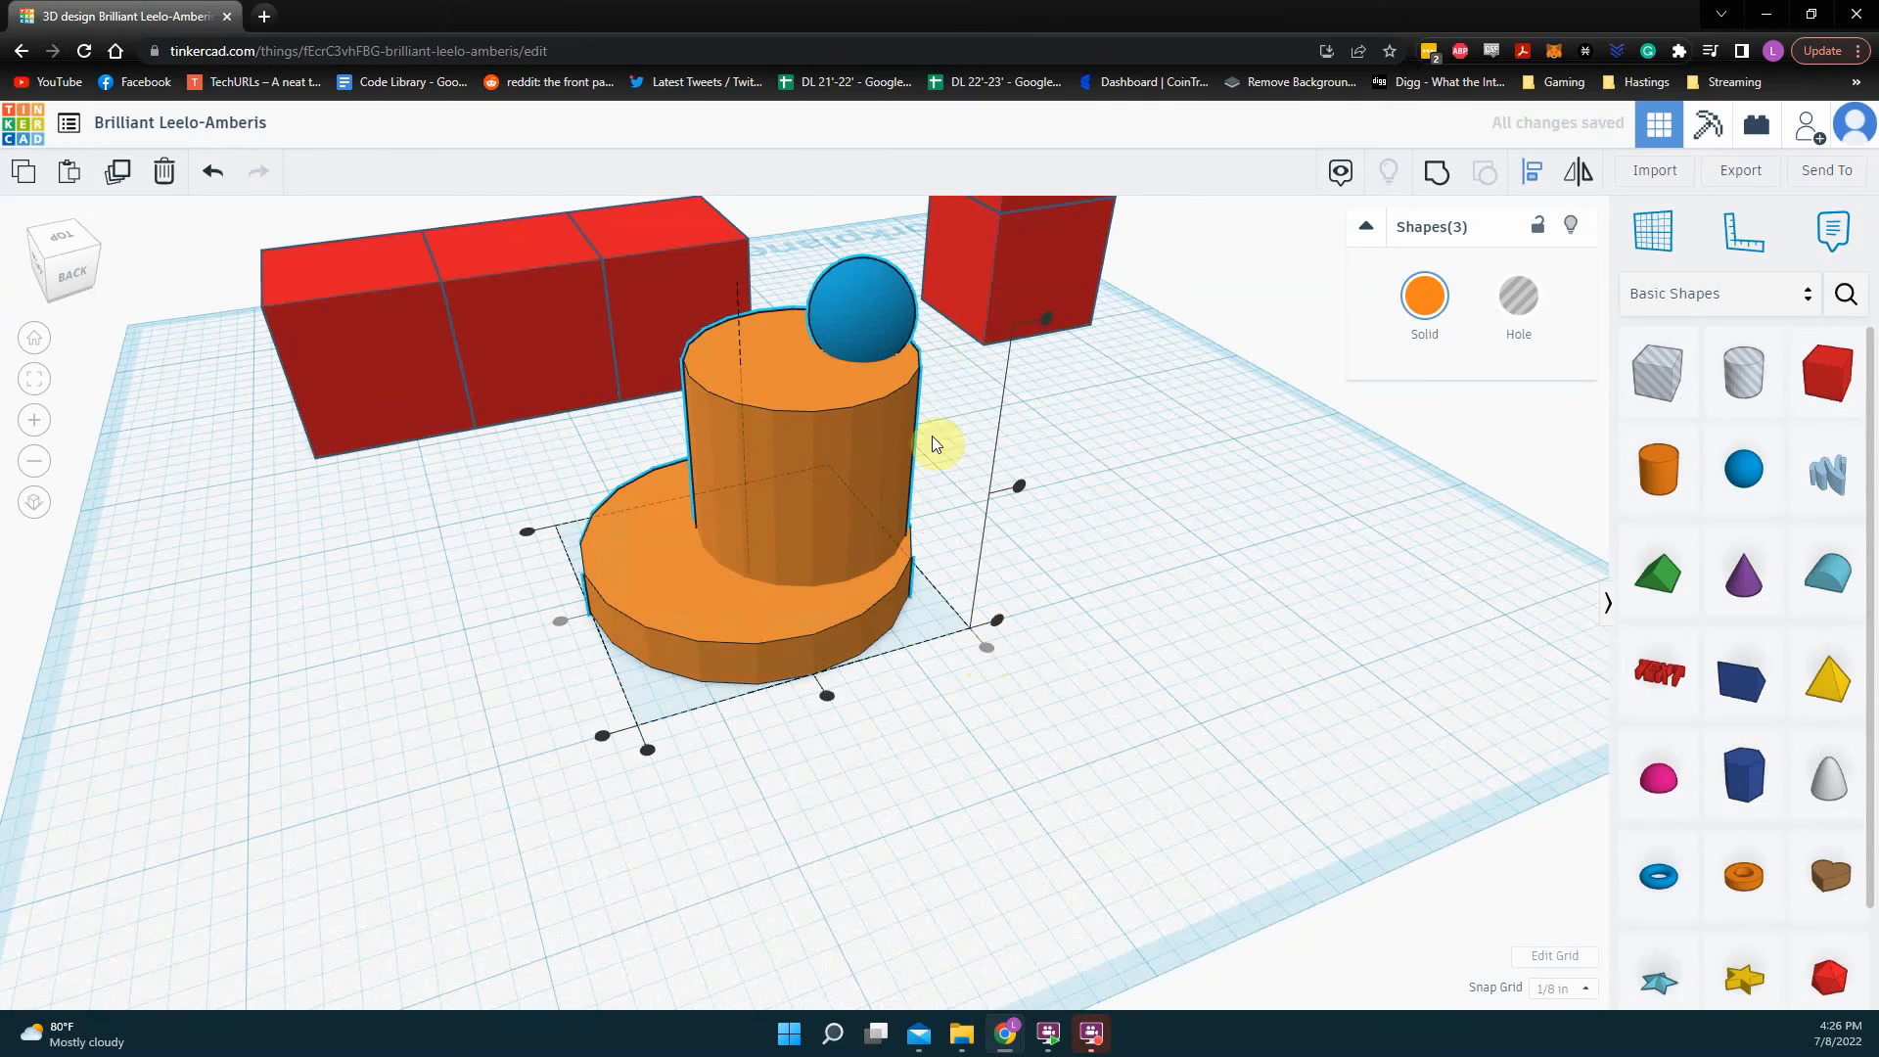
key(ctrl+z)
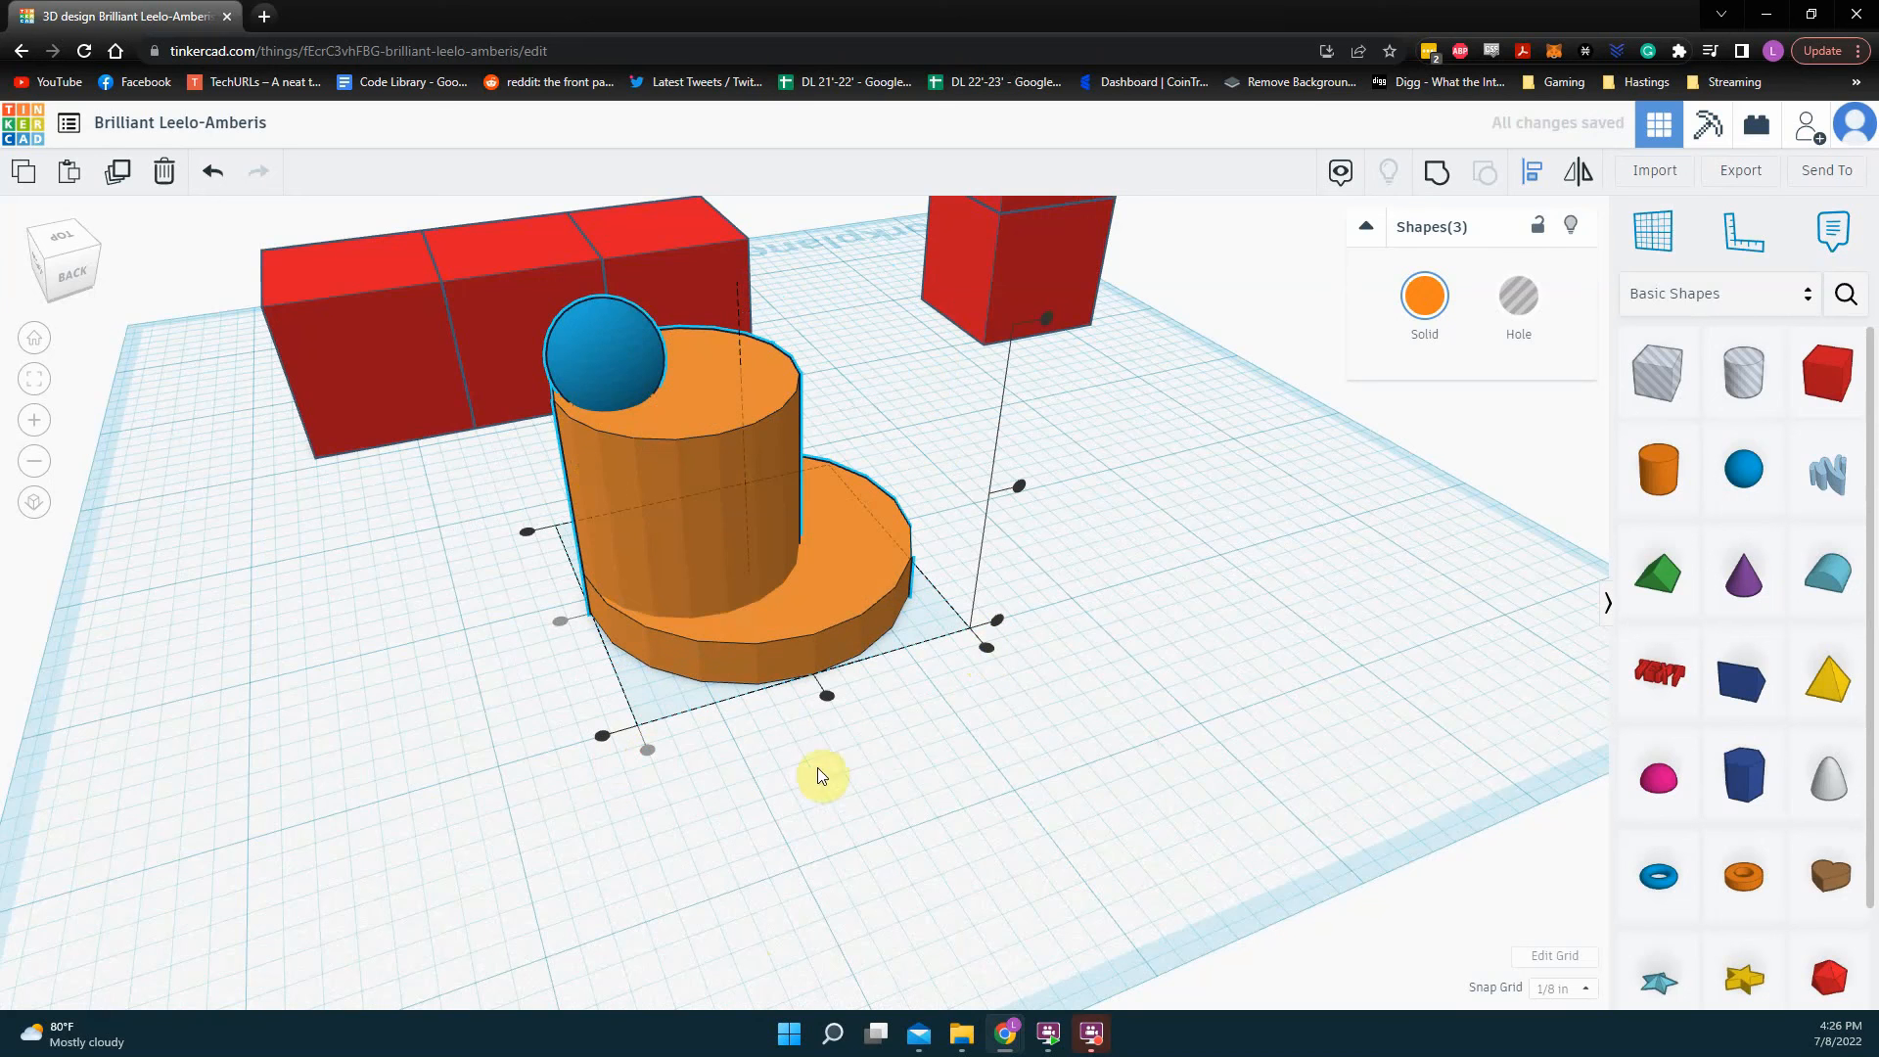
click(834, 703)
drag(847, 767, 632, 589)
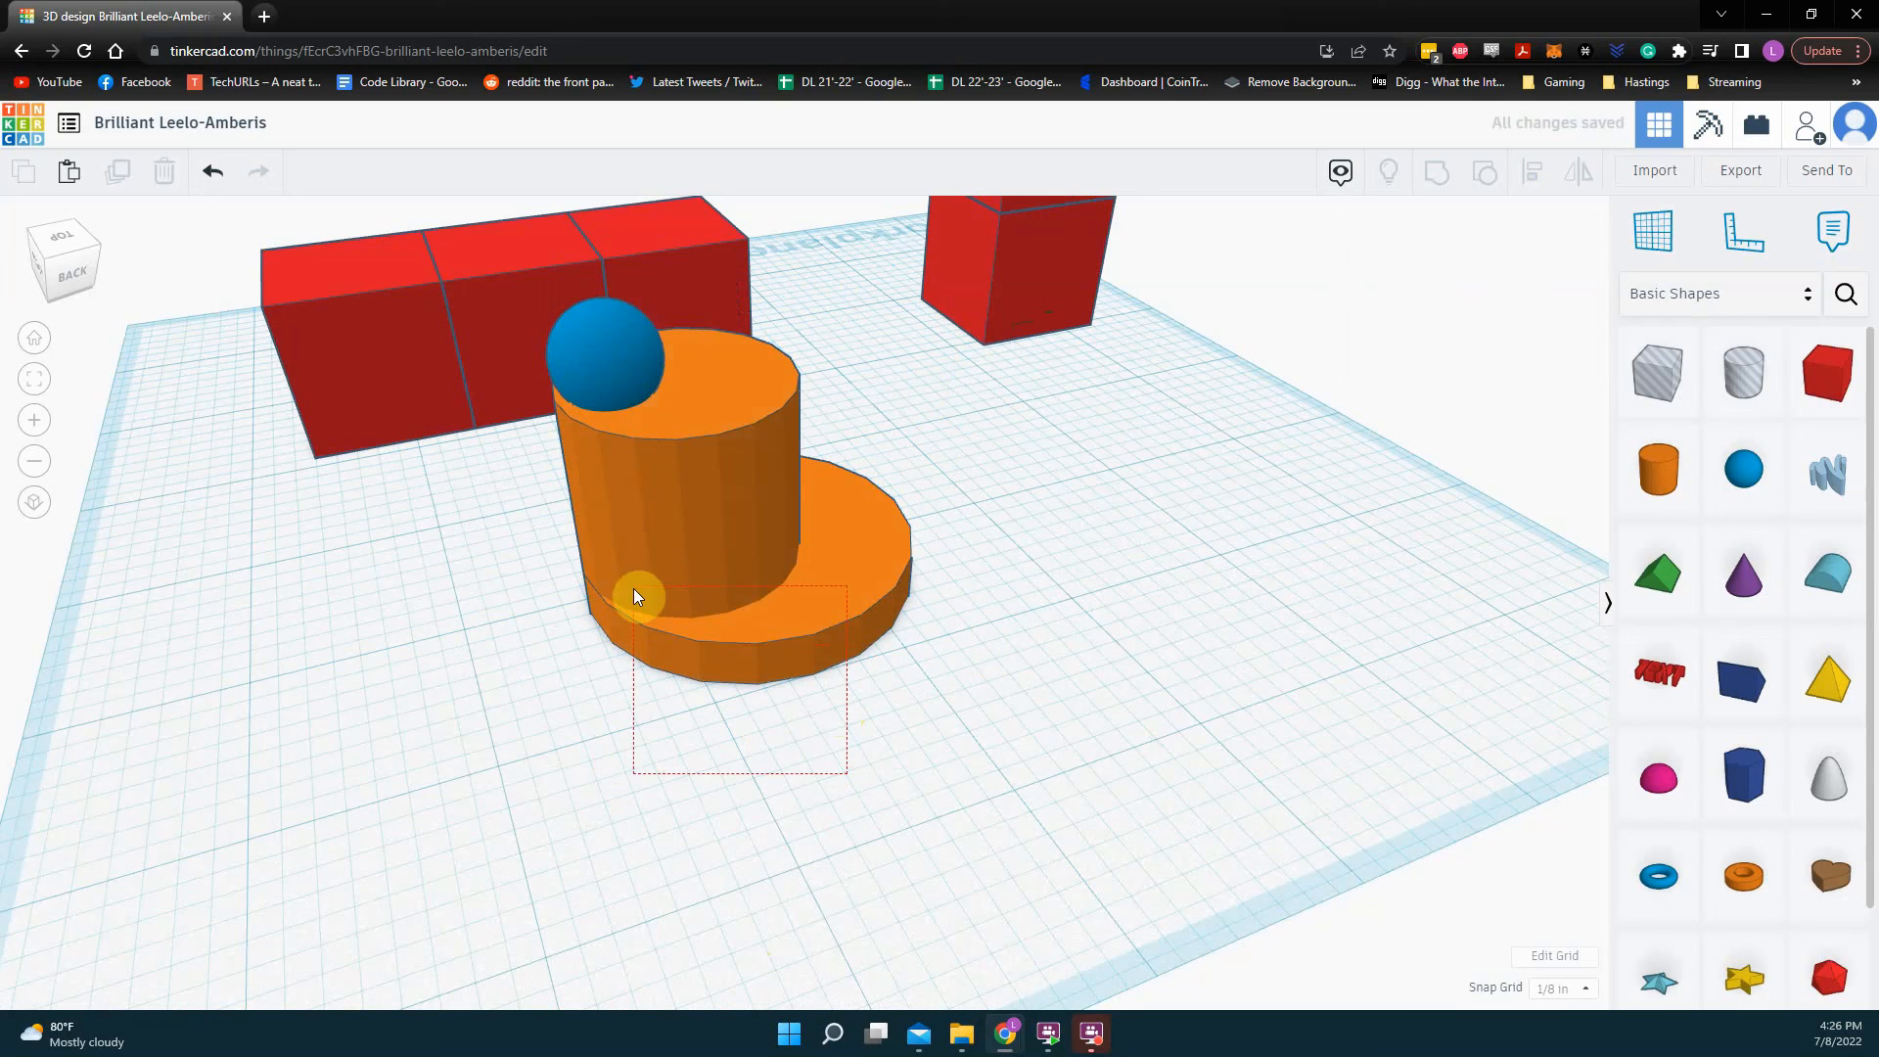
click(814, 813)
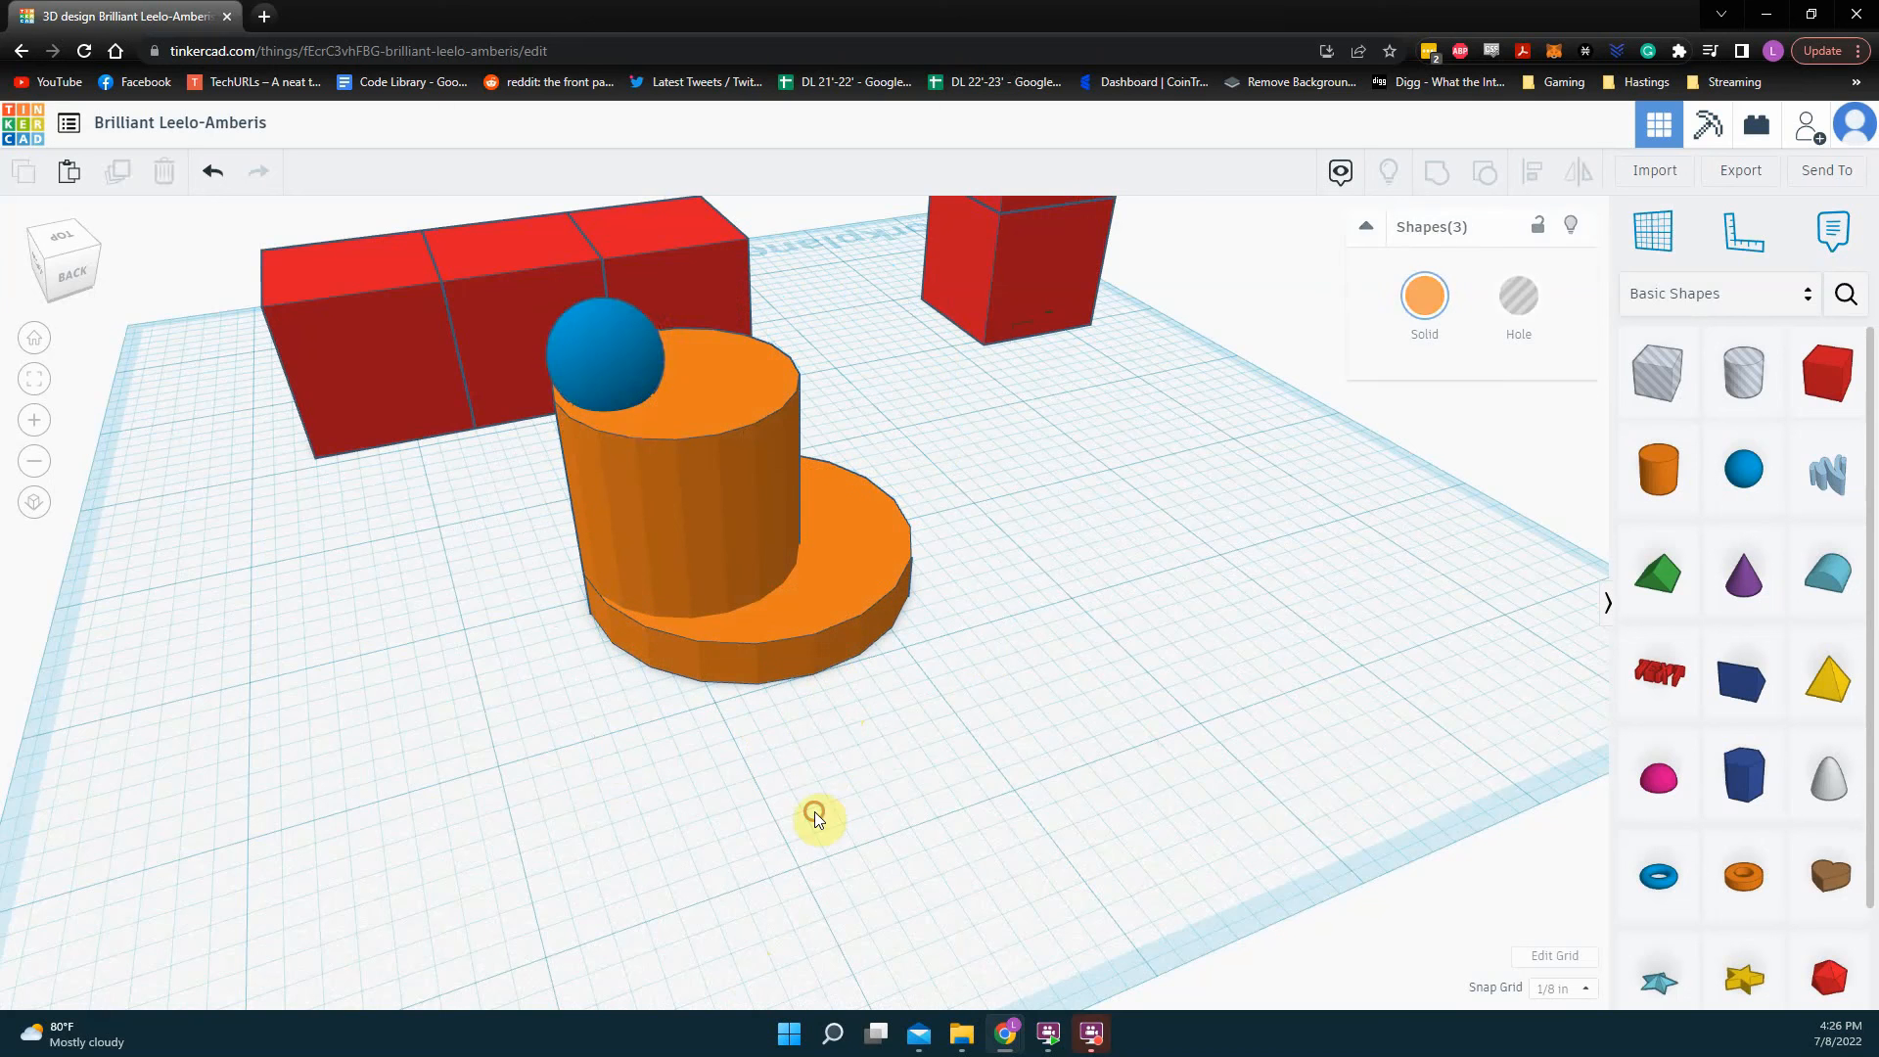
Step: Select the sphere and both cylinders again and align them by their centres between the two side edges
click(609, 392)
shift+click(756, 490)
shift+click(832, 626)
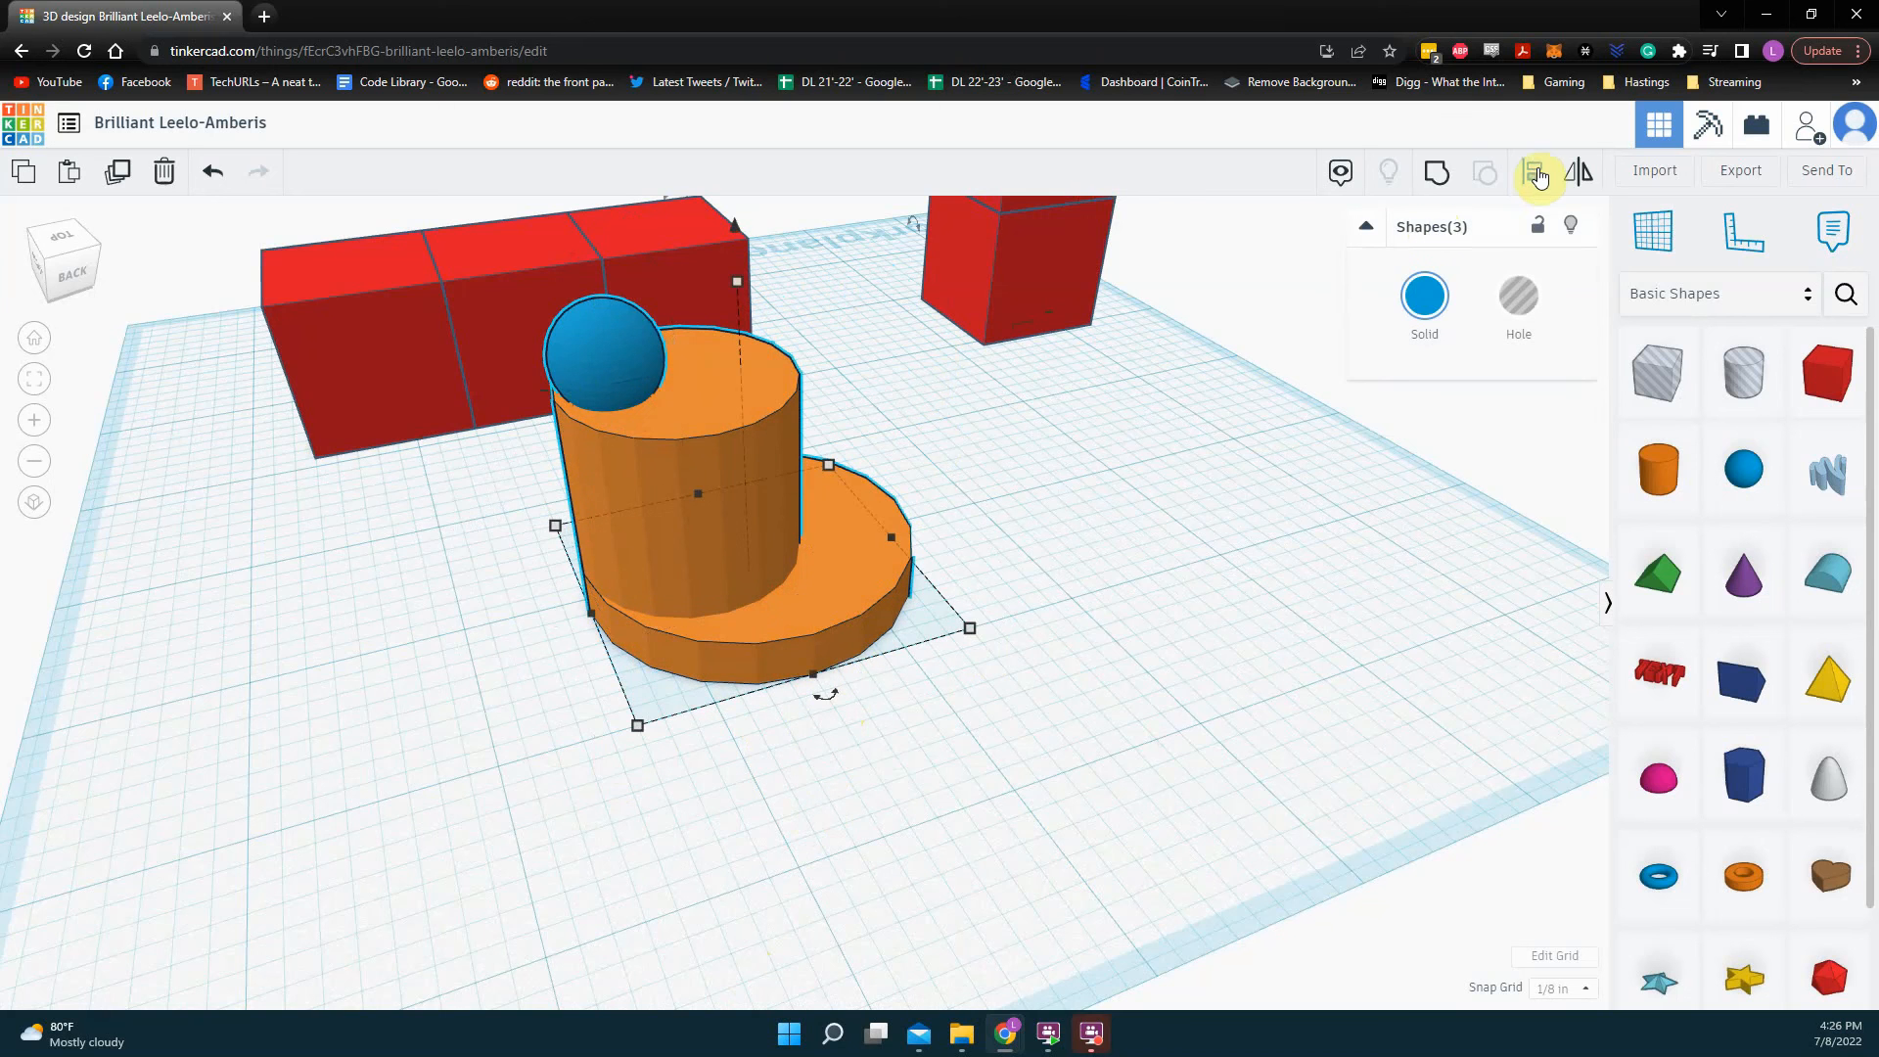
click(828, 697)
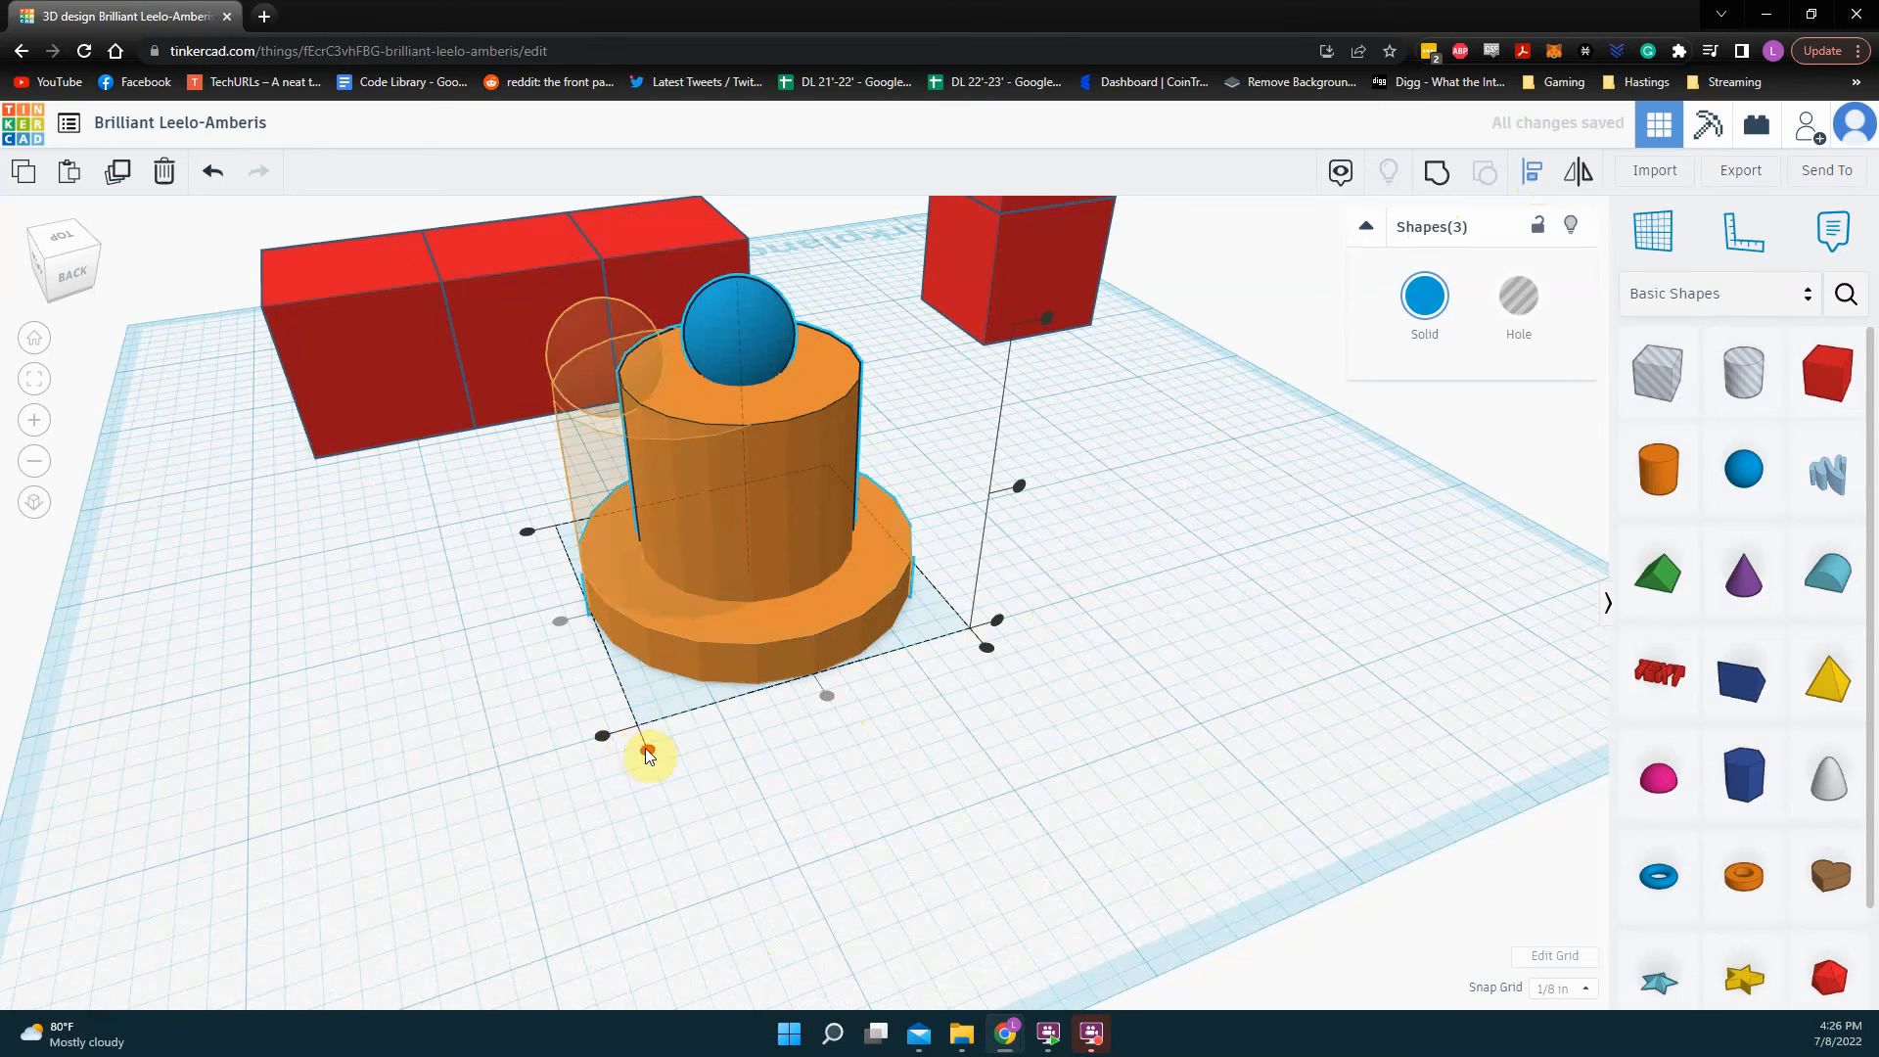
Step: Align the sphere and both cylinders to the near edge of the wide base, then to its far edge
click(605, 738)
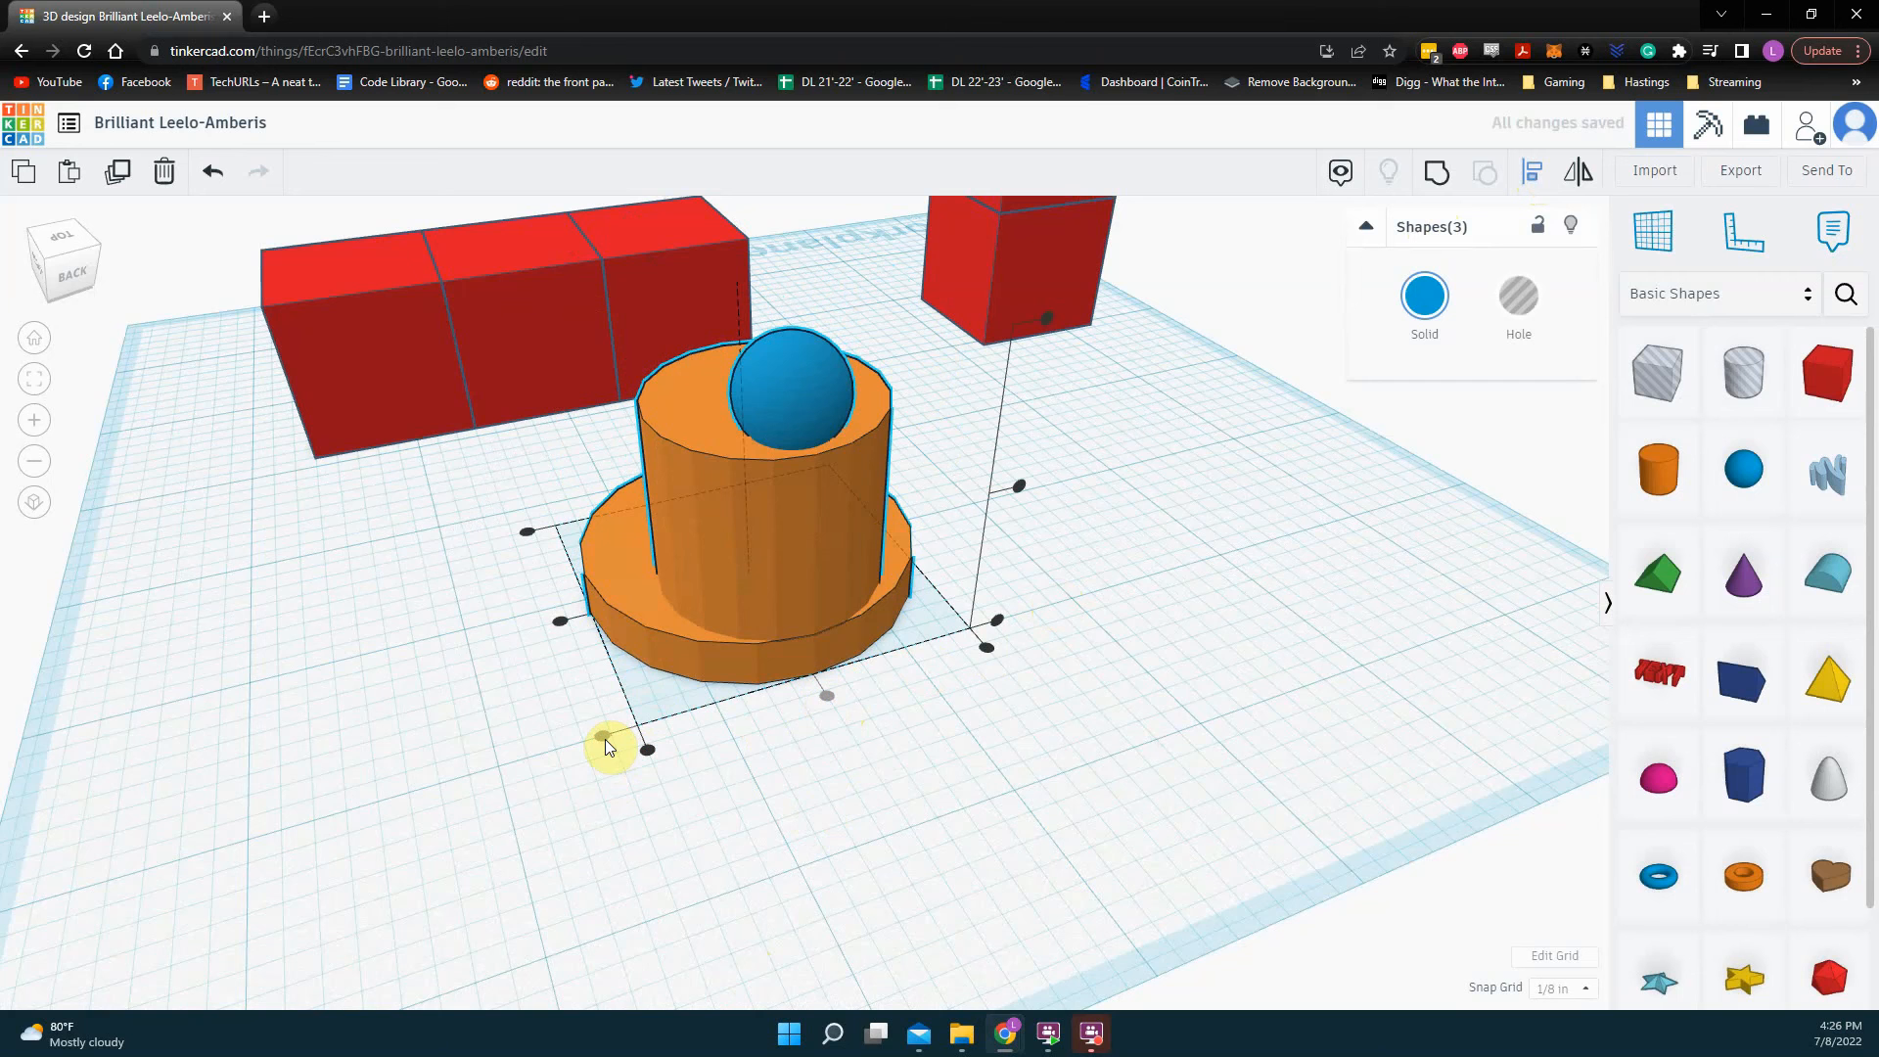
key(ctrl+z)
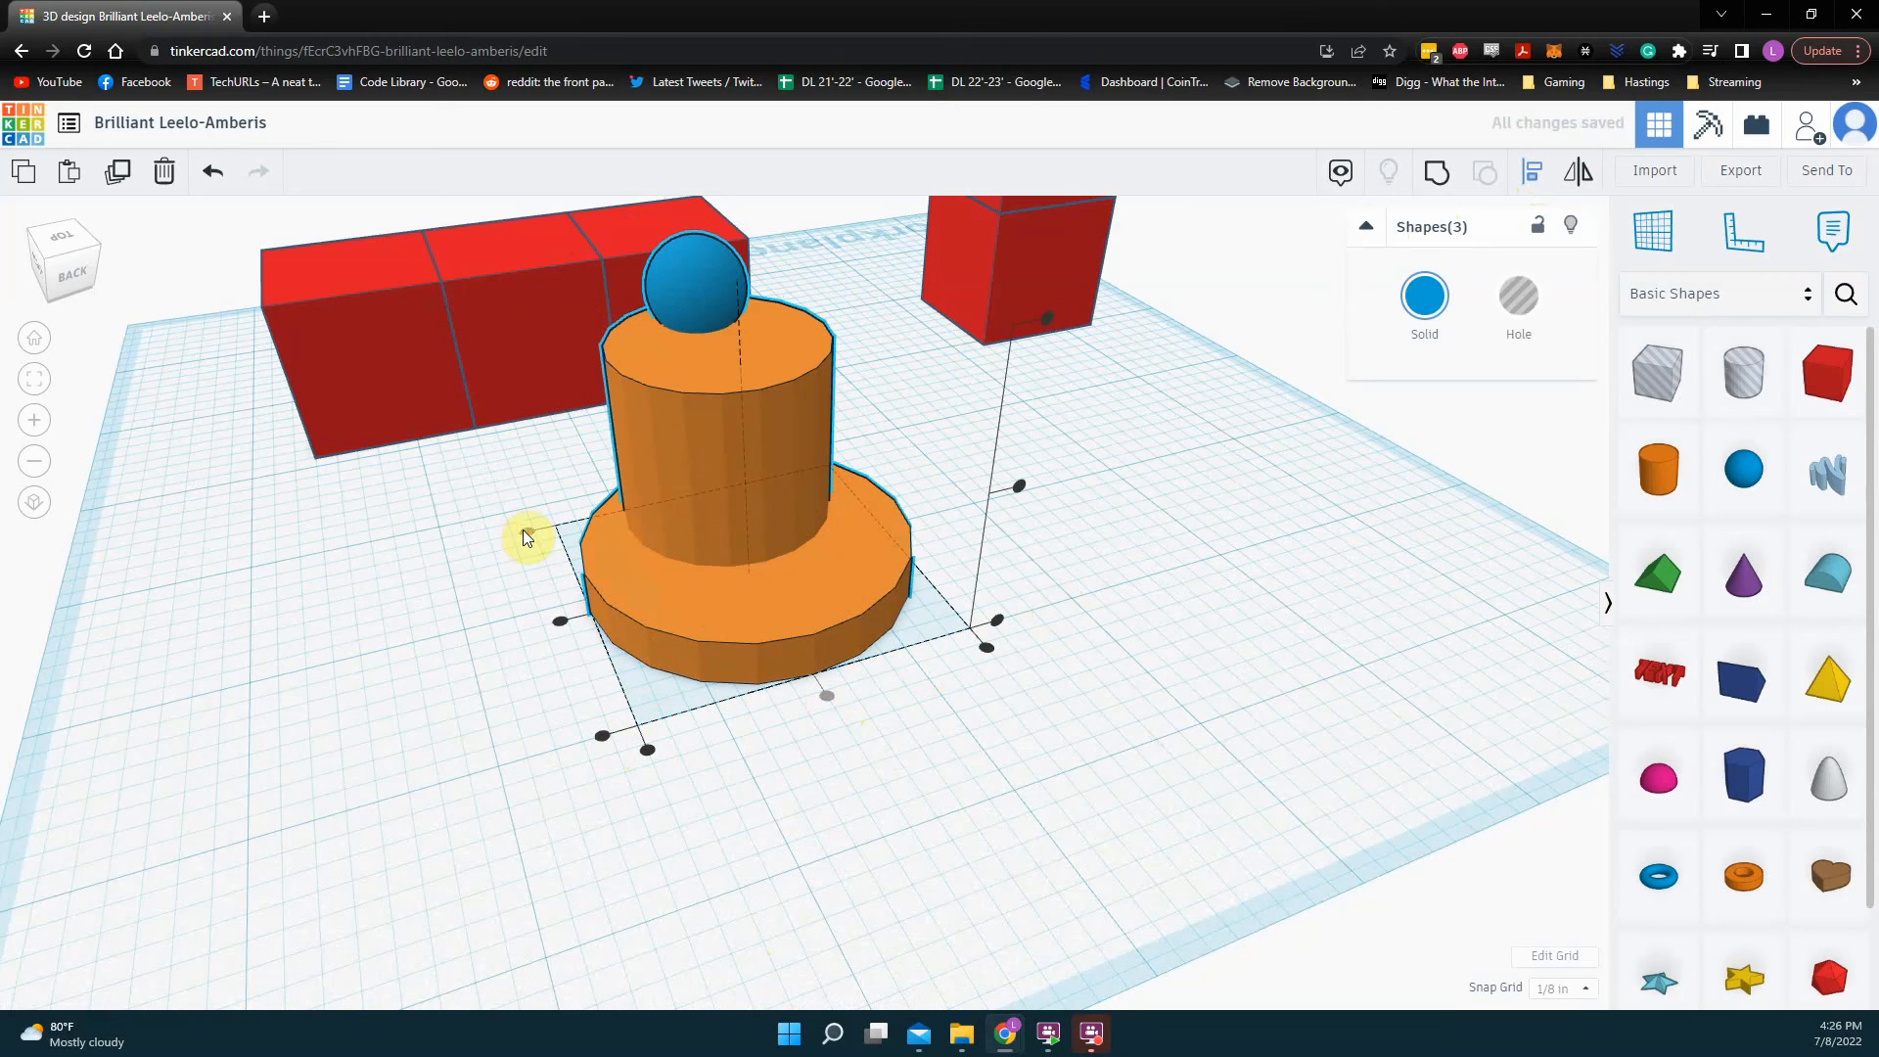
click(531, 709)
mouse_move(659, 630)
right_down()
mouse_move(742, 580)
mouse_move(407, 679)
right_up()
click(1092, 1032)
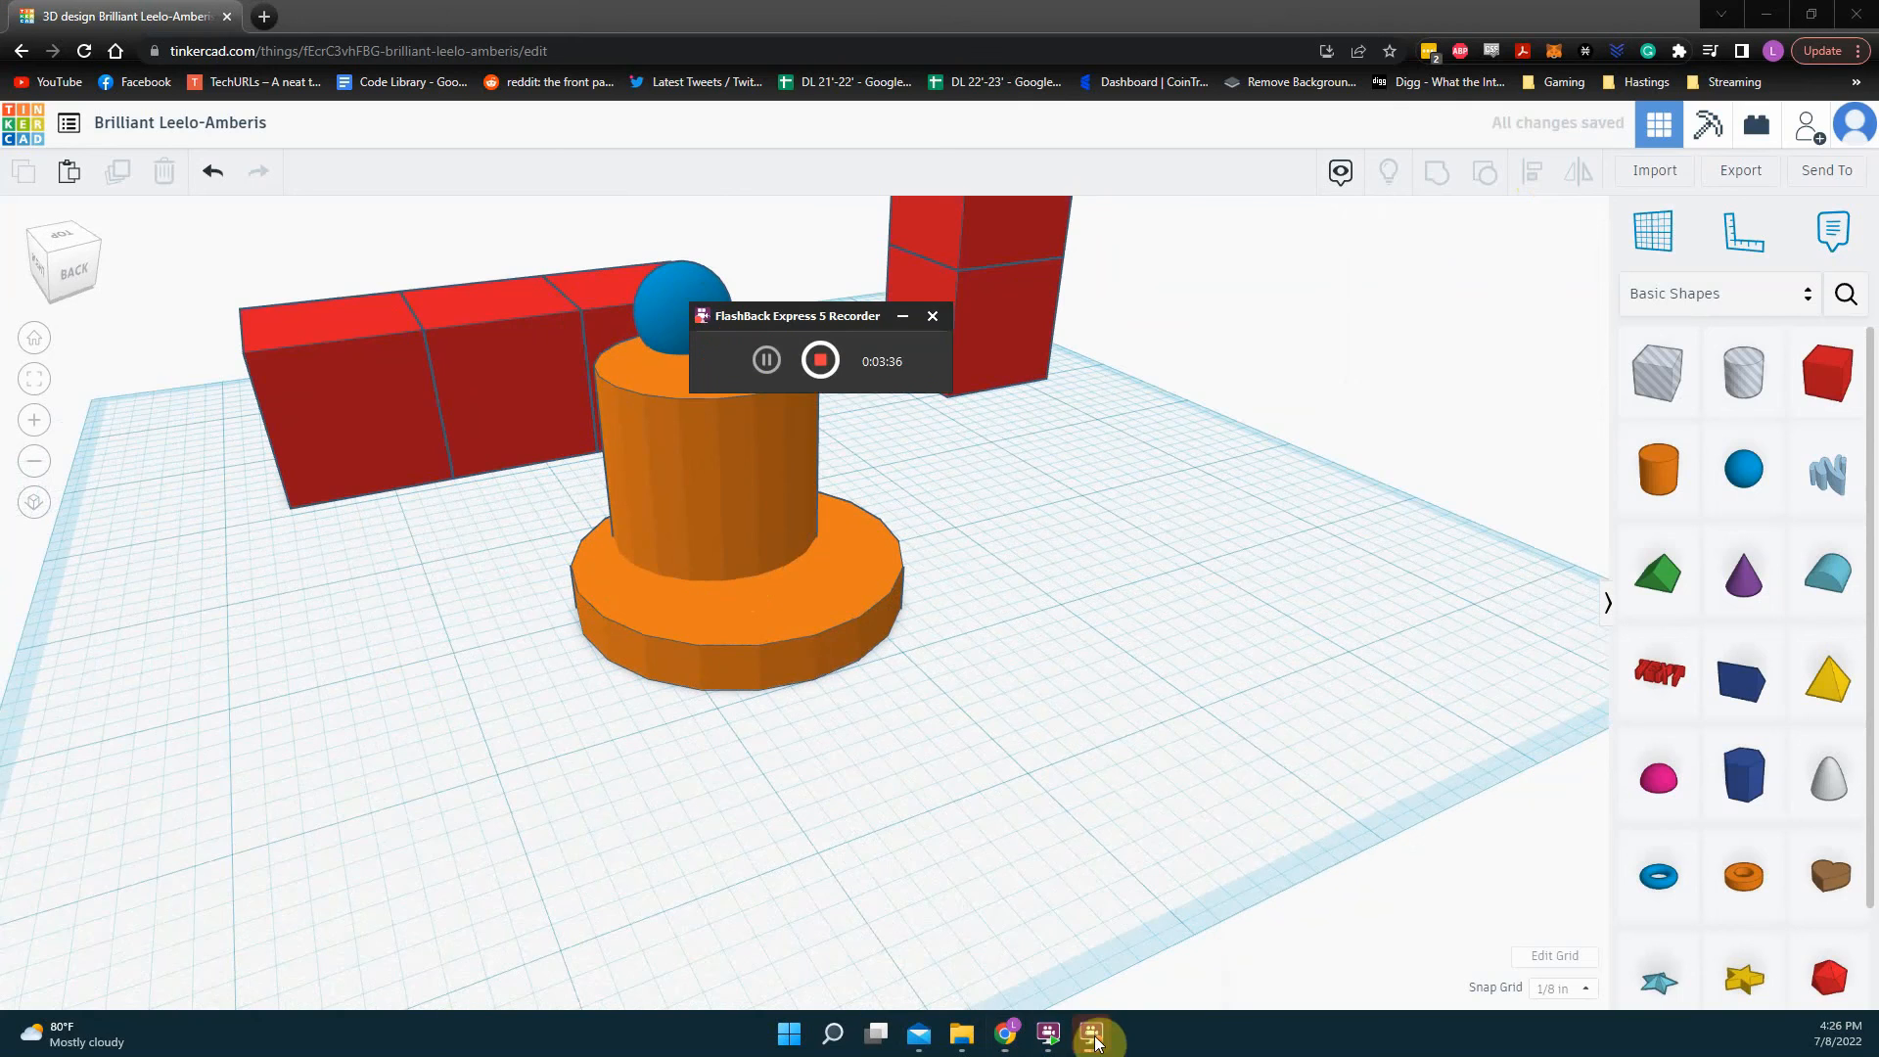